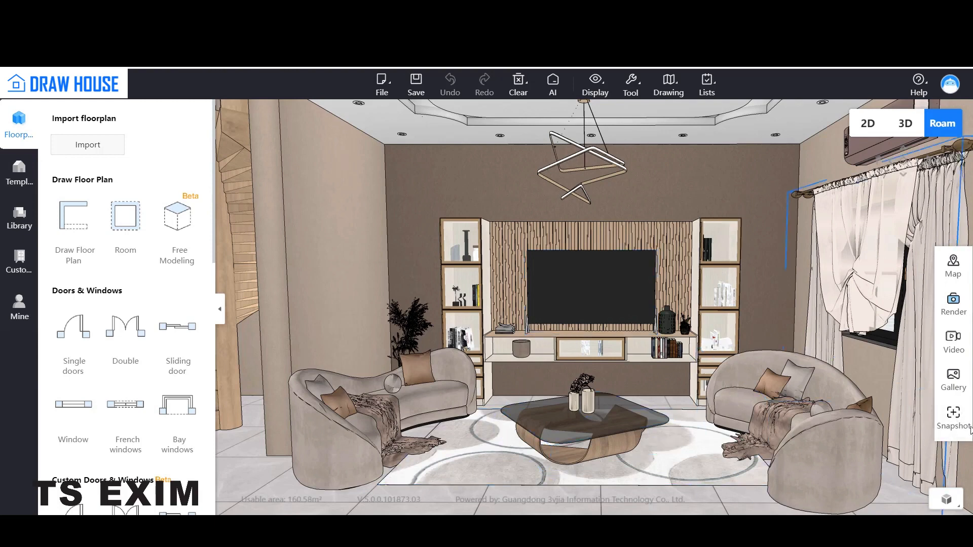
Step: Save the living room view facing the TV wall as a snapshot perspective
click(950, 419)
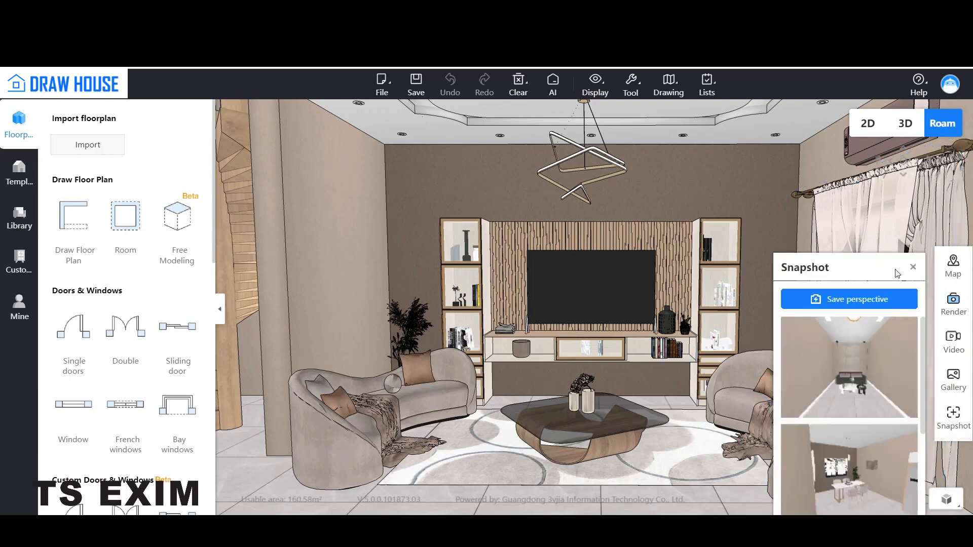
click(912, 268)
click(963, 160)
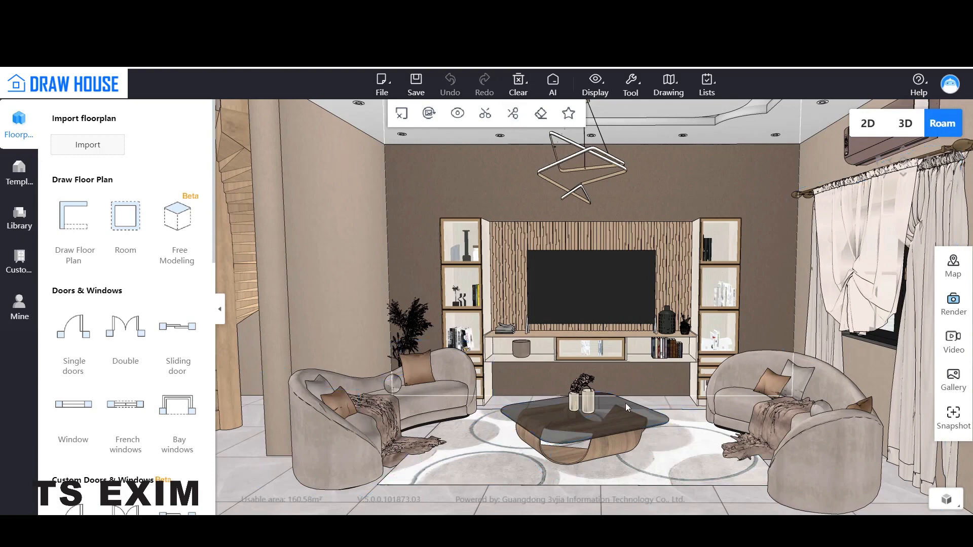
click(947, 423)
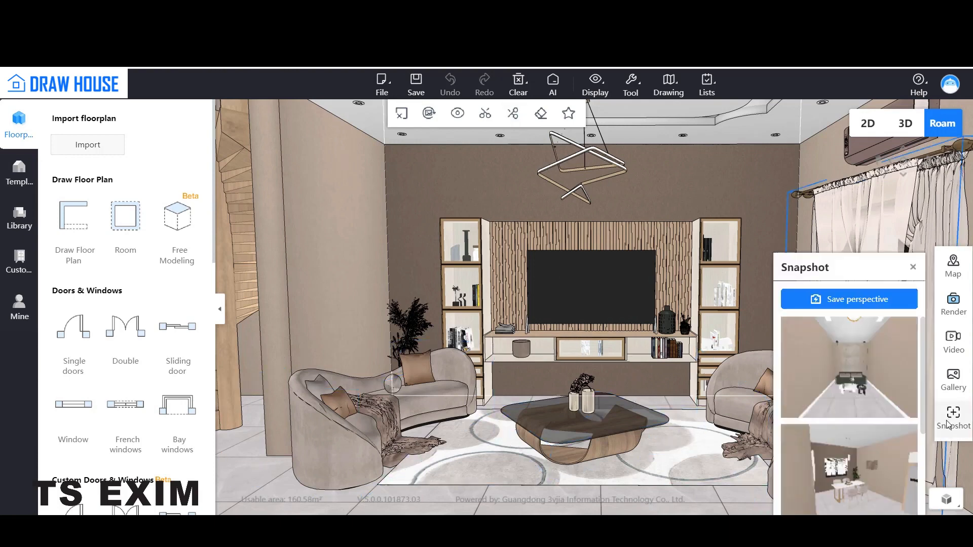
click(833, 300)
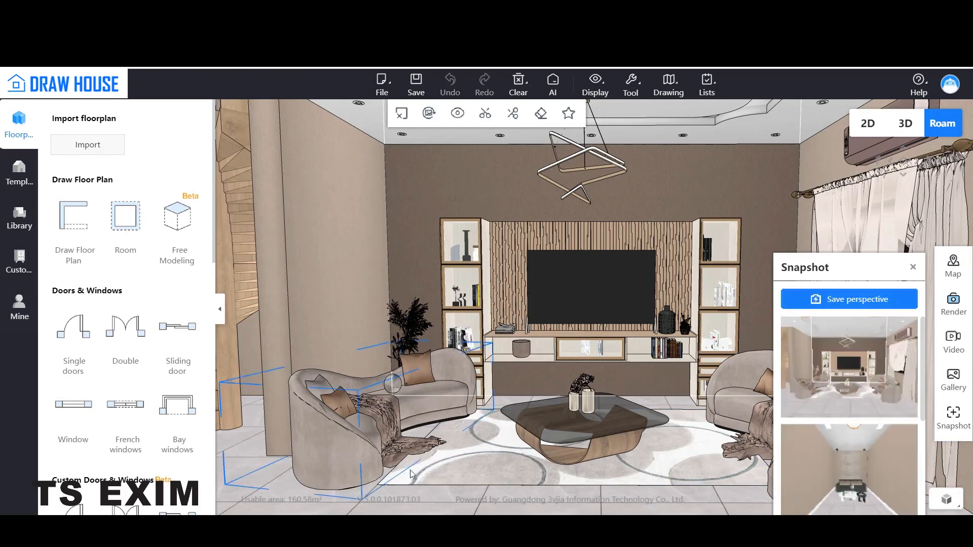
click(912, 267)
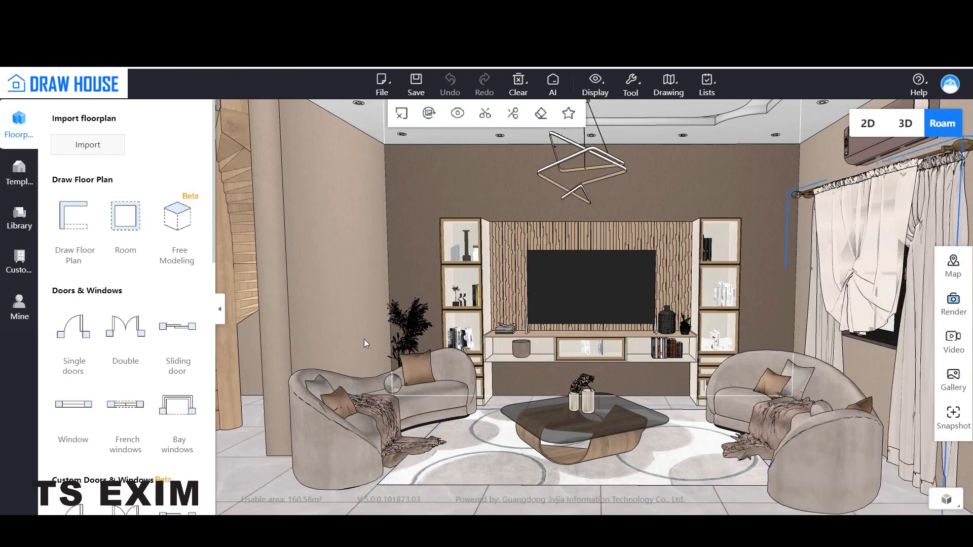
Step: Turn to the dining area, frame the table in front of the blinds window, and save that view as a snapshot perspective
drag(364, 340, 671, 351)
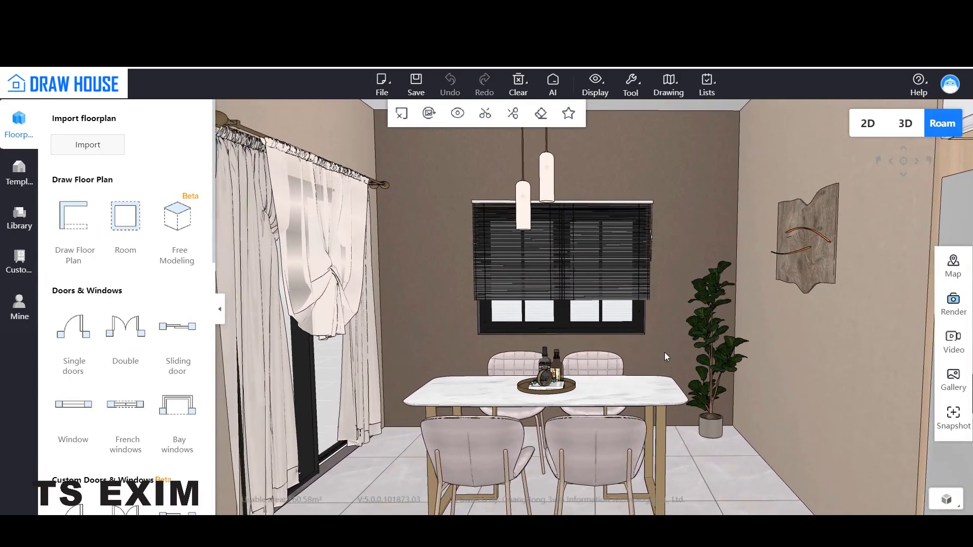
key(a)
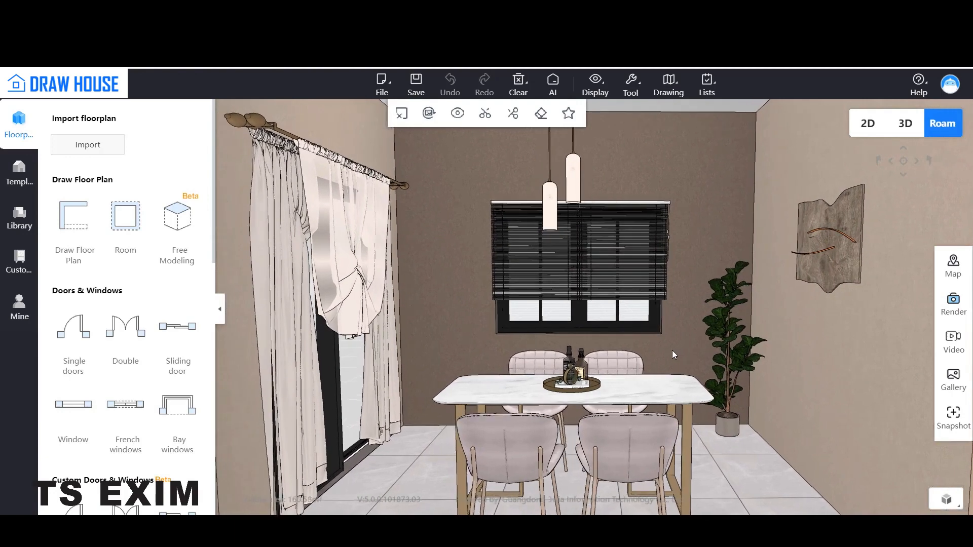
key(w)
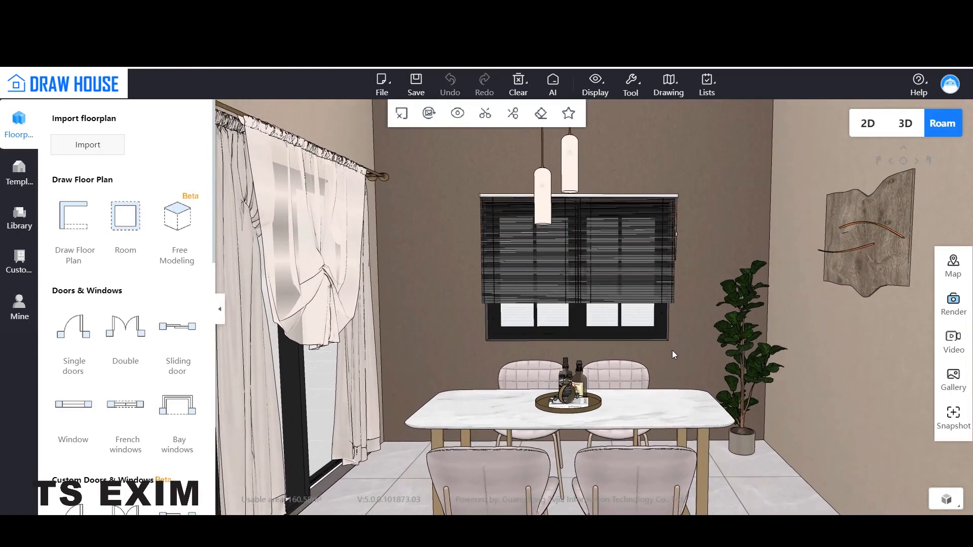
key(s)
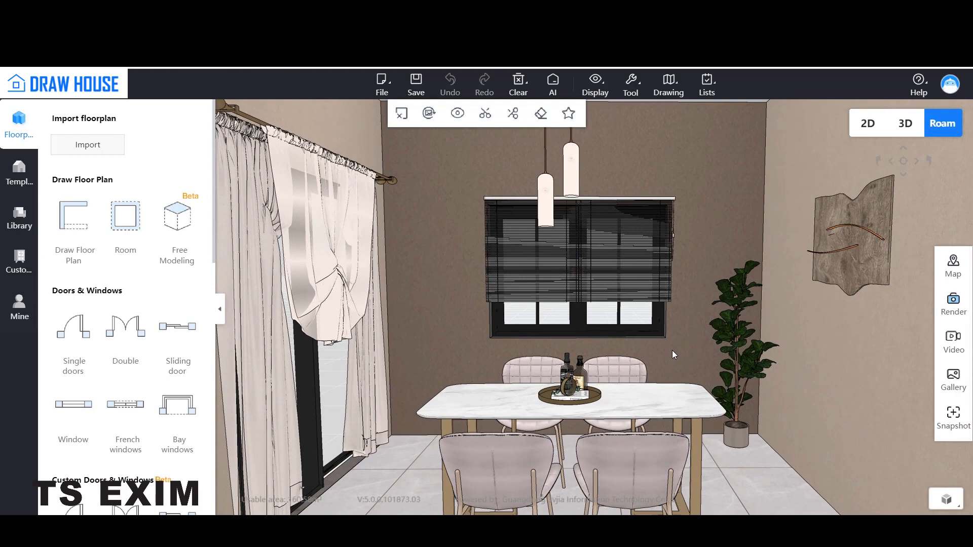
click(953, 417)
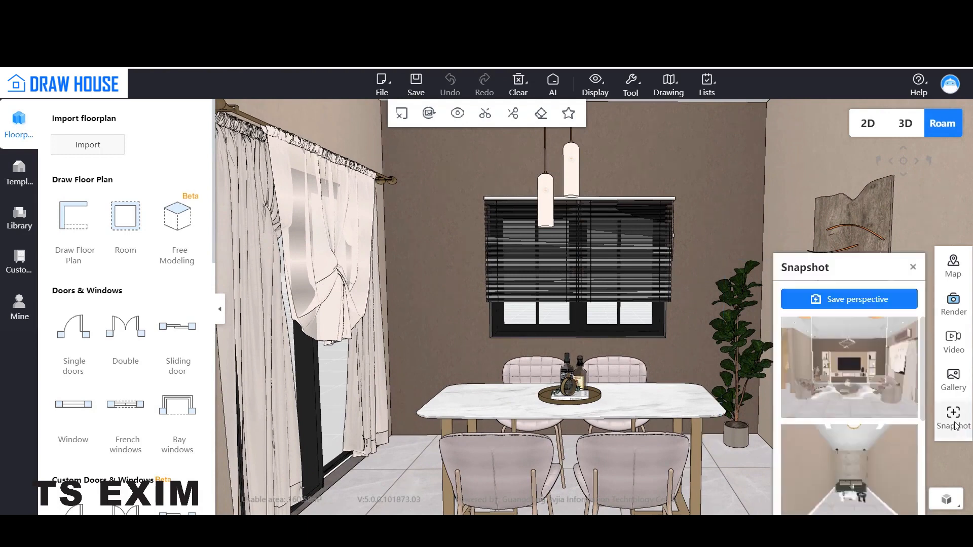
click(842, 304)
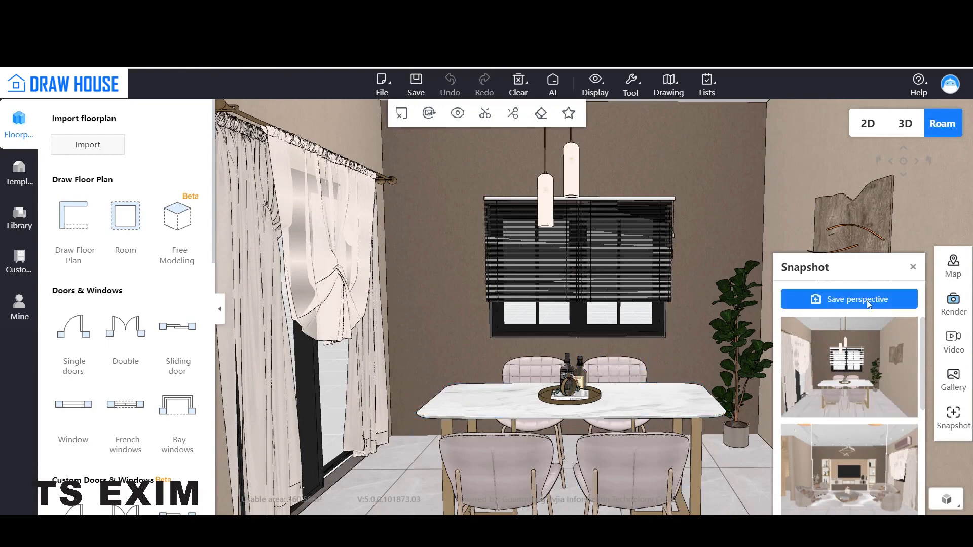
click(913, 267)
Step: Move over to the kitchen, frame the island with its three bar stools, and save that view as a snapshot perspective
drag(573, 345, 564, 397)
drag(506, 339, 632, 375)
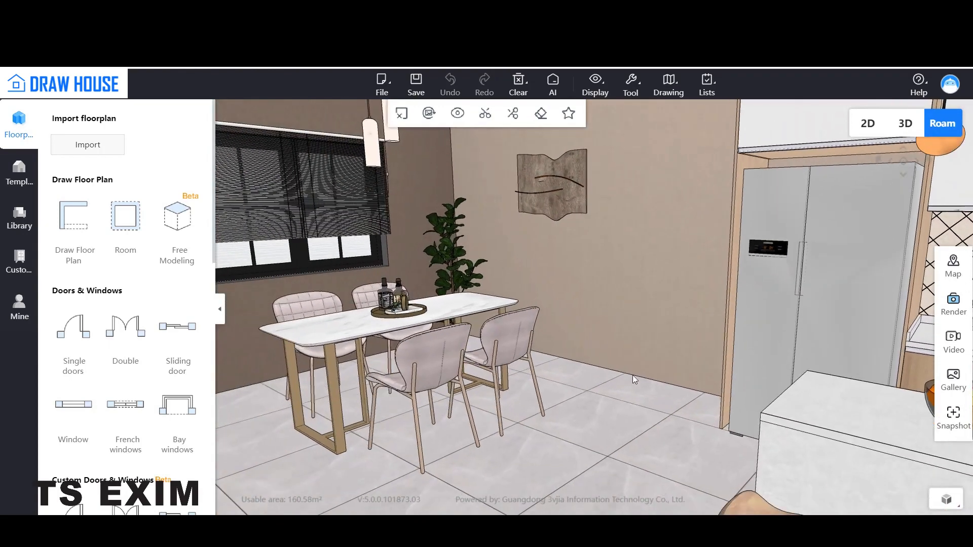
drag(405, 385, 831, 390)
scroll(321, 382, down, 4)
drag(321, 382, 403, 407)
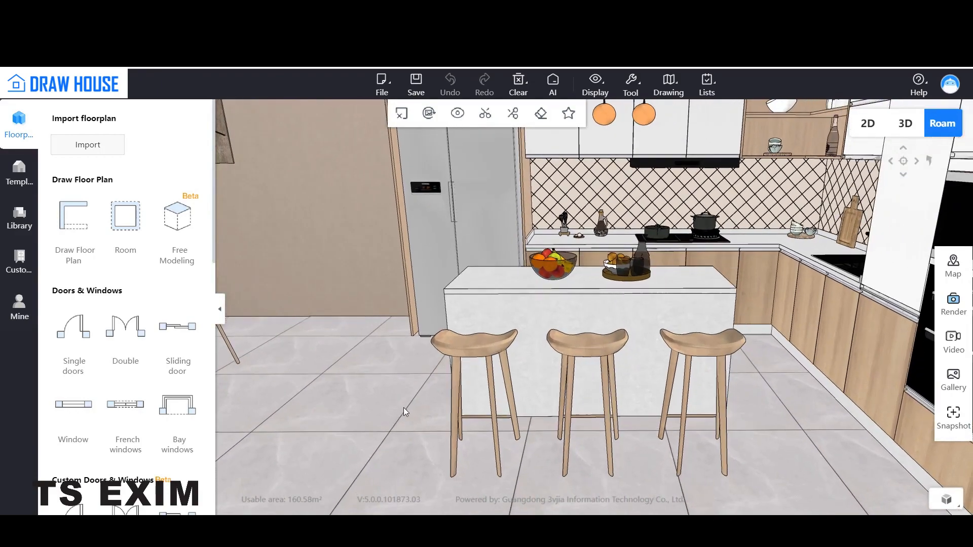
scroll(397, 370, down, 6)
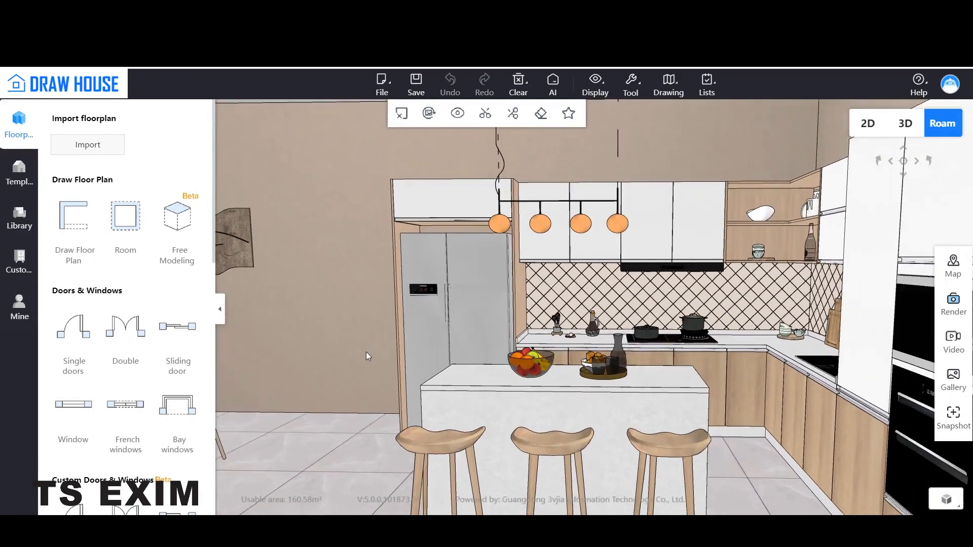
key(e)
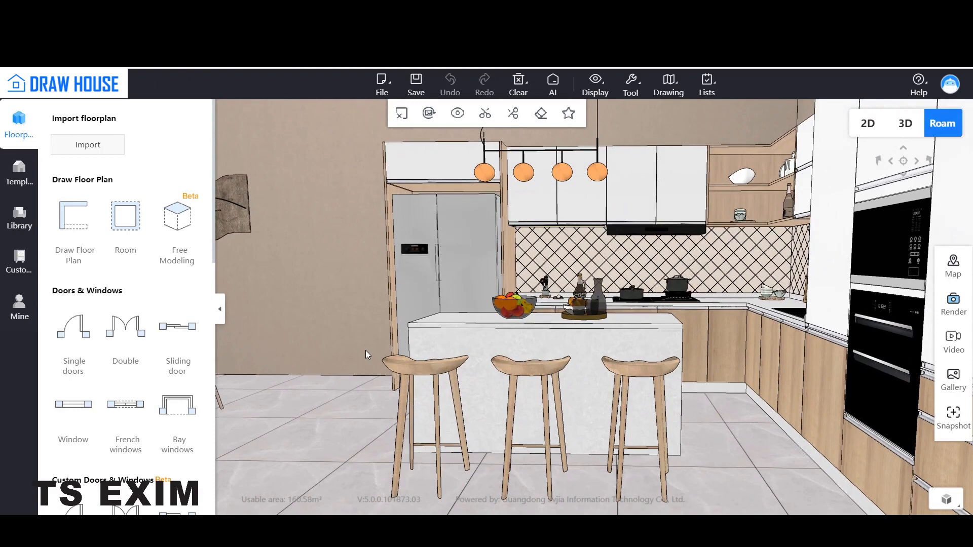
key(q)
drag(374, 419, 310, 445)
scroll(309, 442, down, 2)
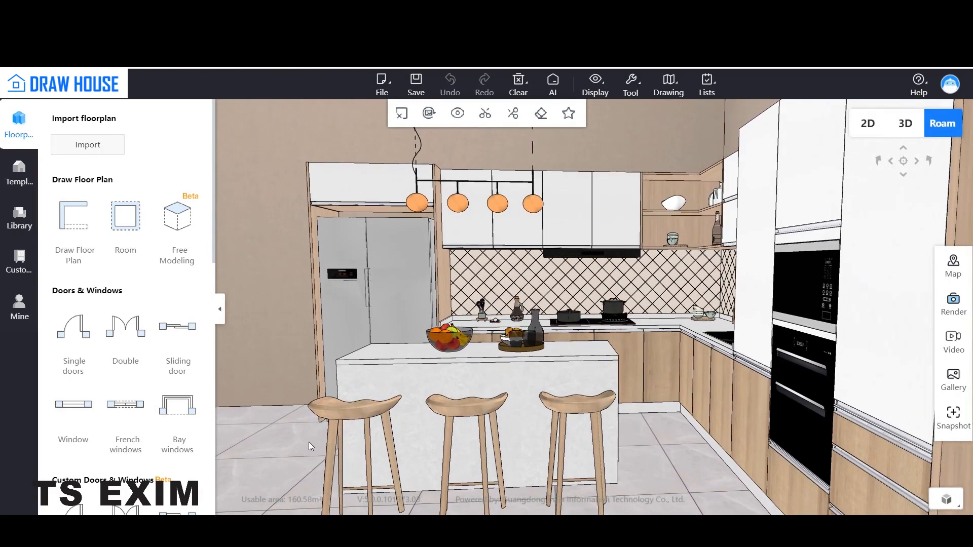
drag(658, 478, 678, 487)
key(d)
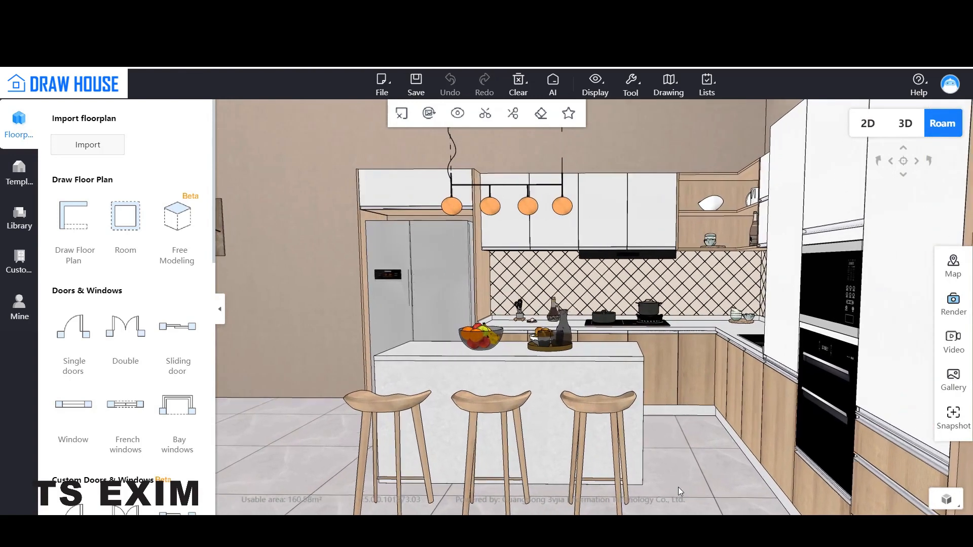
click(957, 432)
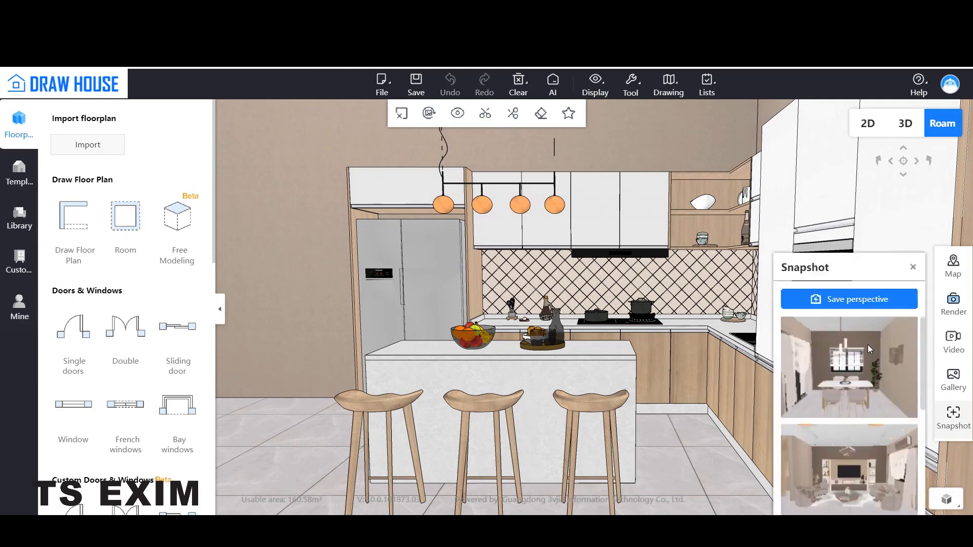
click(856, 303)
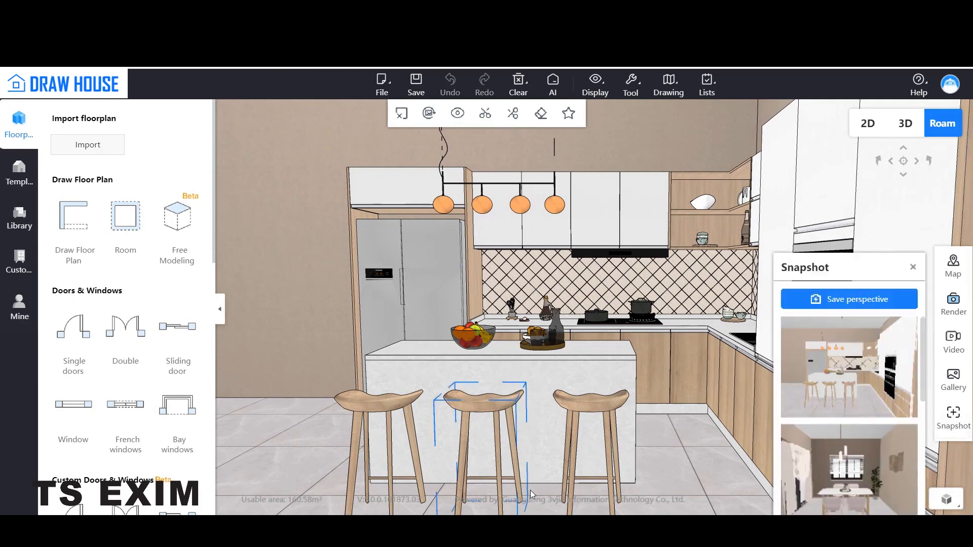
click(912, 268)
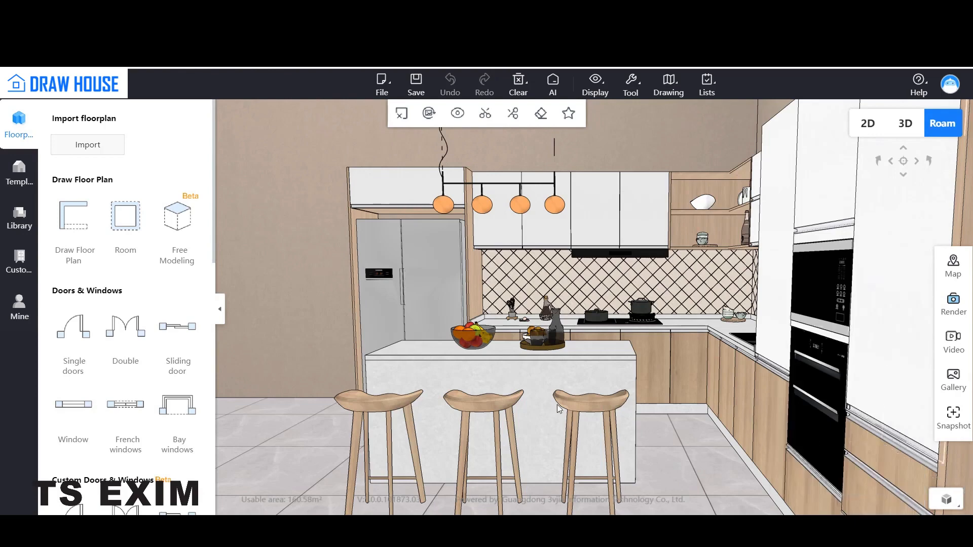
Step: Jump the roaming view to the smaller living room on the floor map
drag(558, 405, 891, 414)
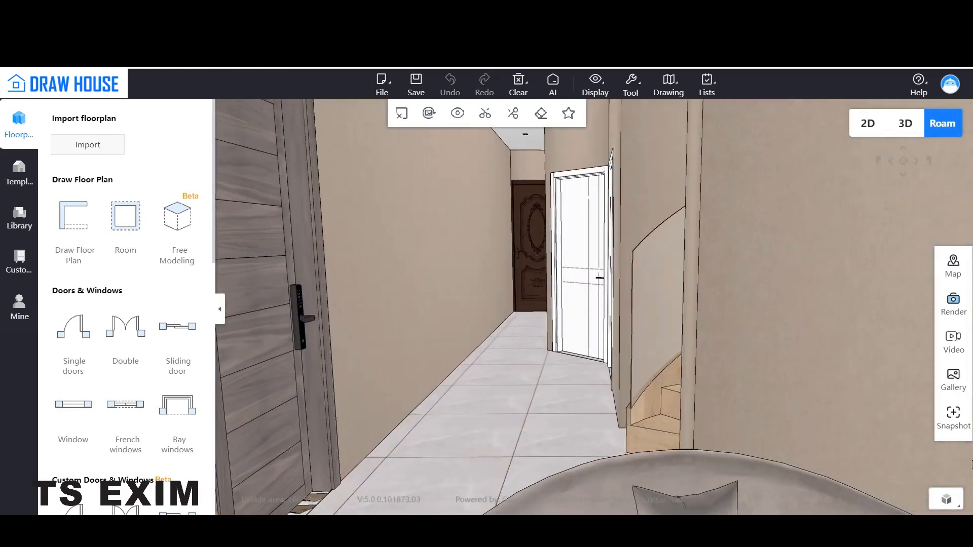
click(944, 416)
click(953, 266)
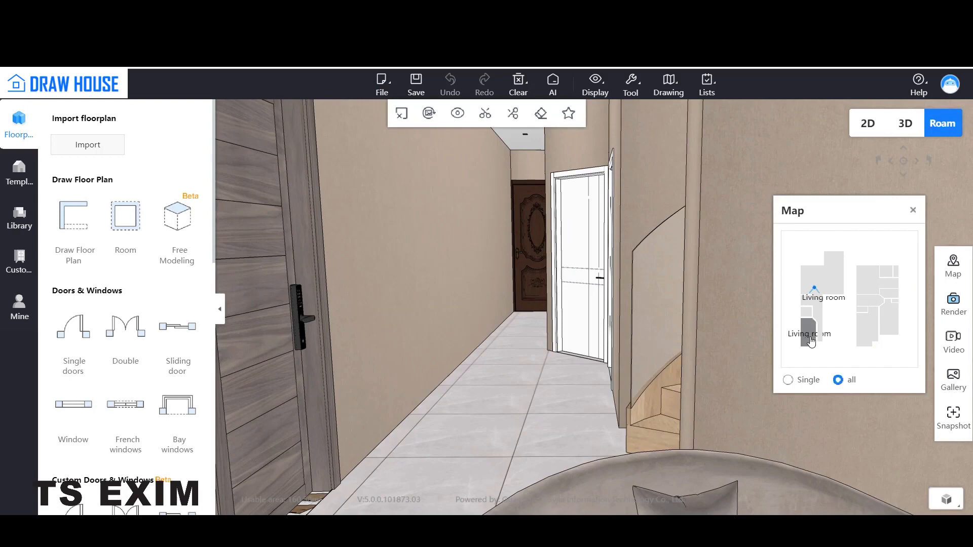
click(811, 342)
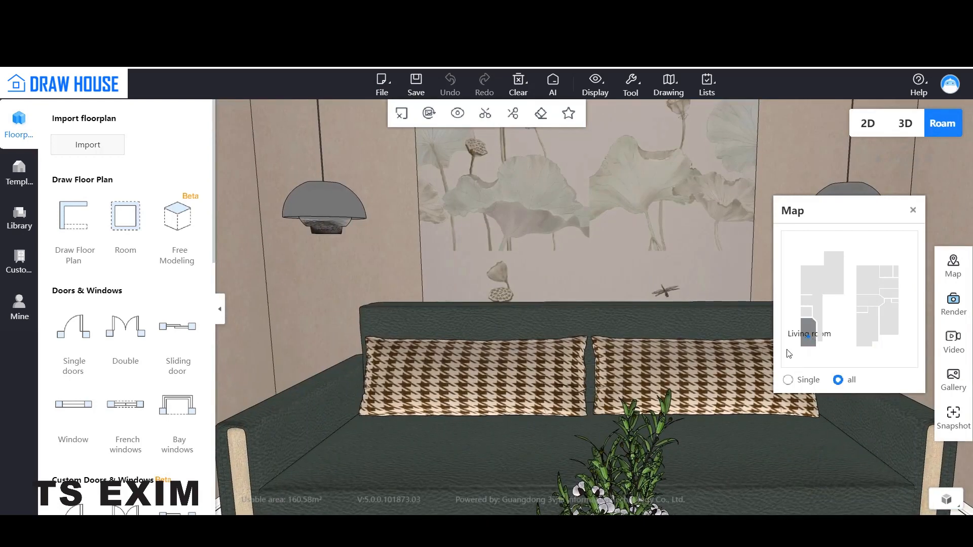
click(913, 210)
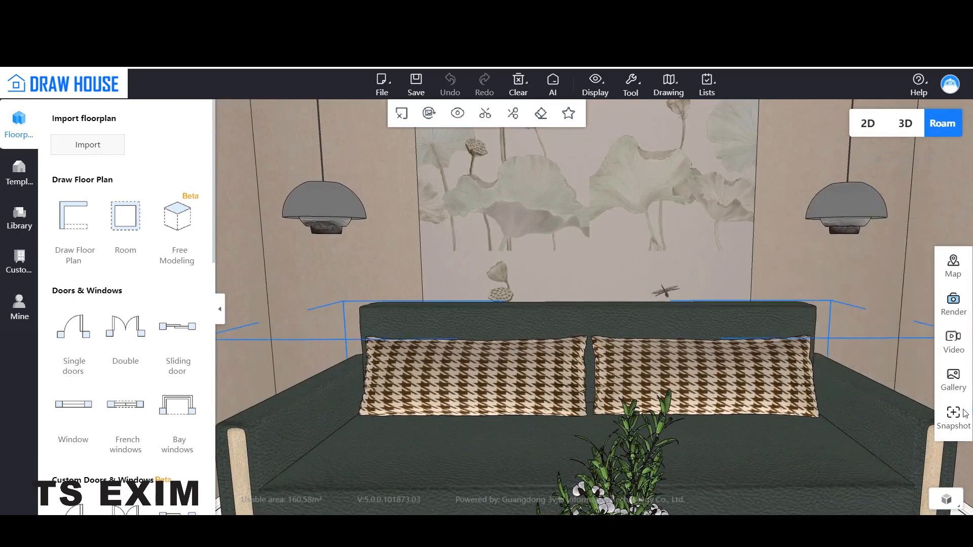
Step: Recall the saved dining area and kitchen perspectives in turn, ending on the living room TV wall perspective
click(954, 421)
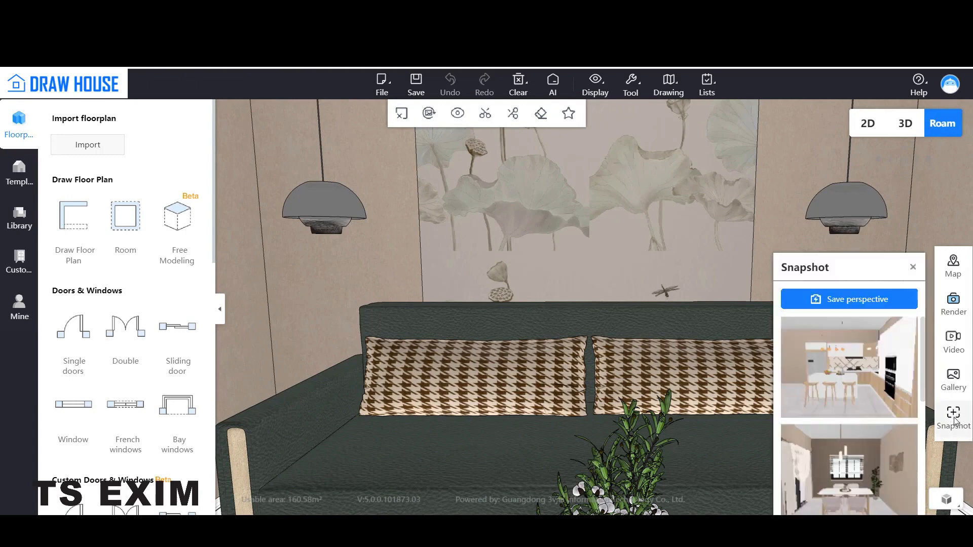
click(855, 470)
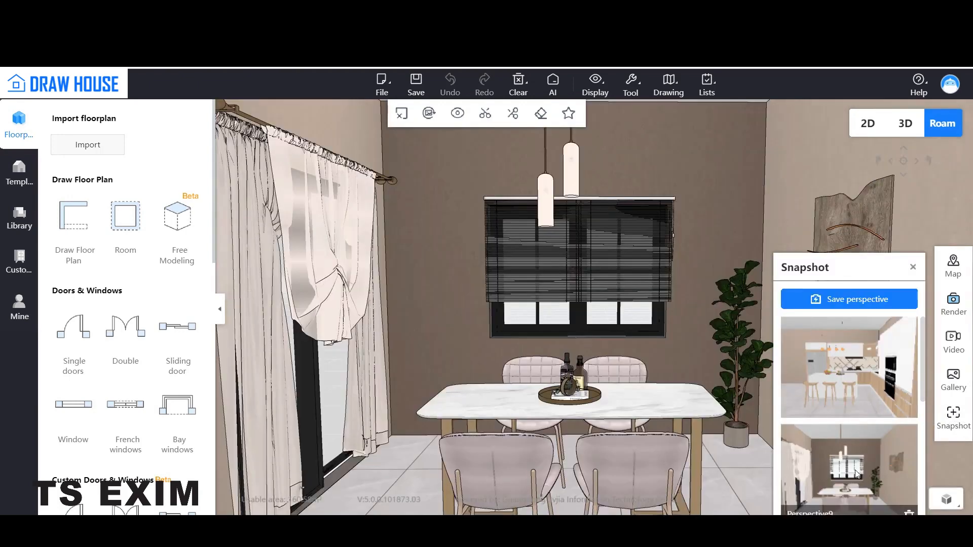
click(861, 360)
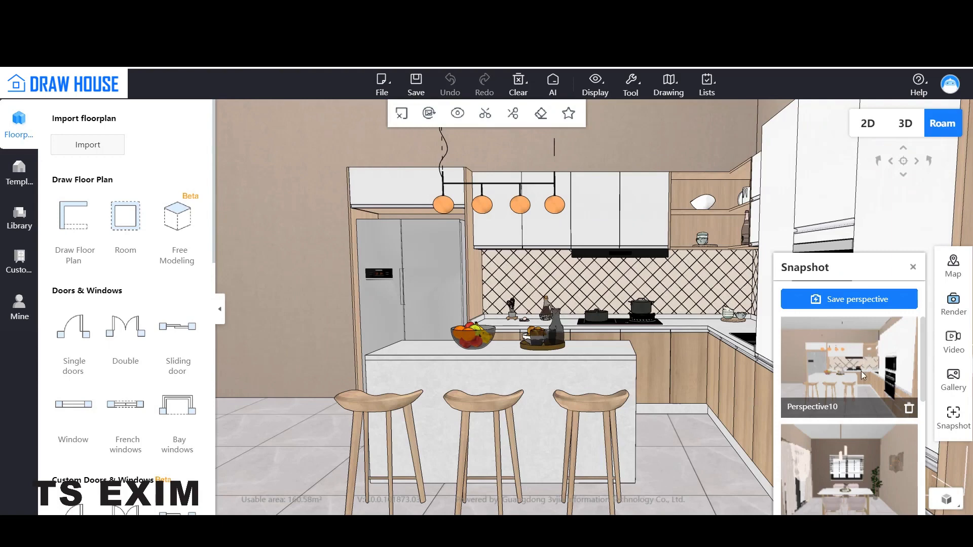
drag(848, 286, 842, 165)
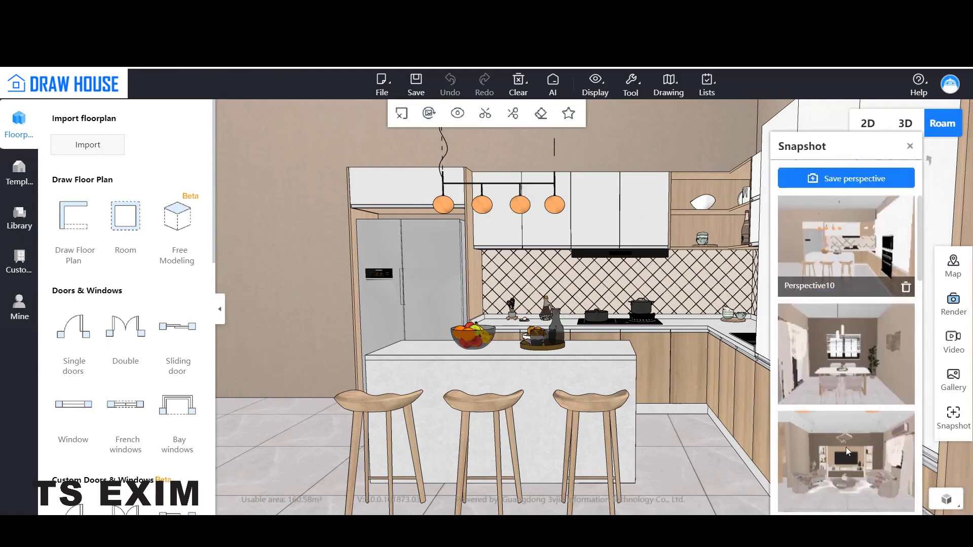
click(846, 447)
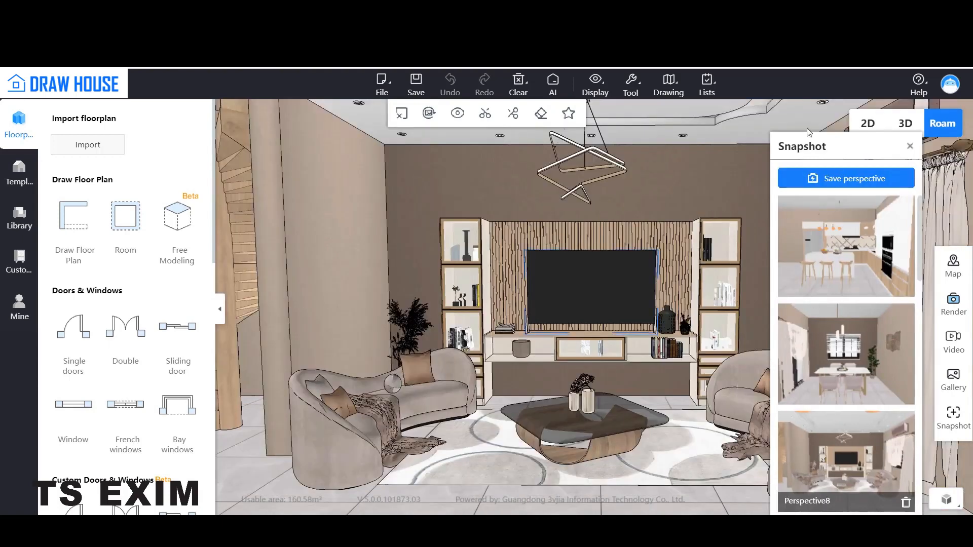
click(910, 148)
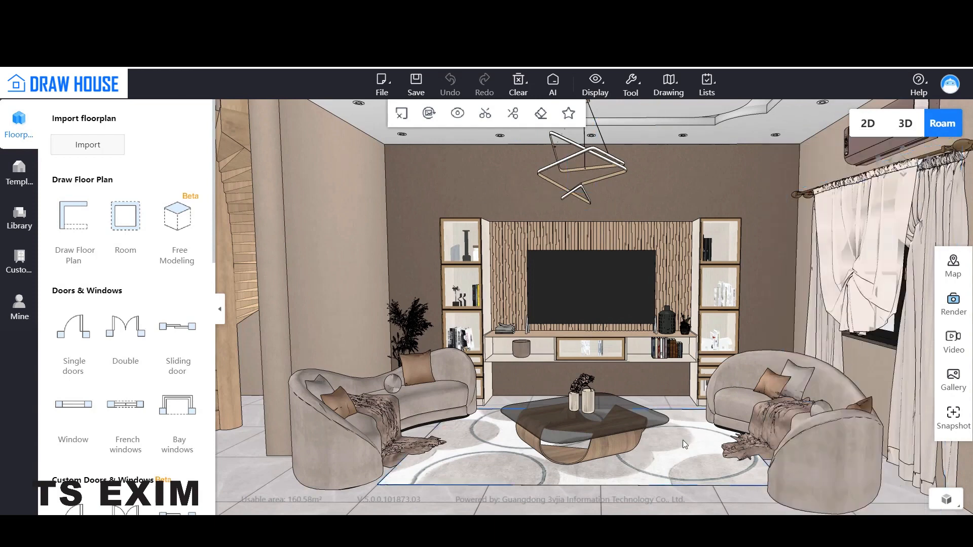
Step: Open the render setup for the living room view and set the quality to Quick and the composition to 16:9
click(953, 304)
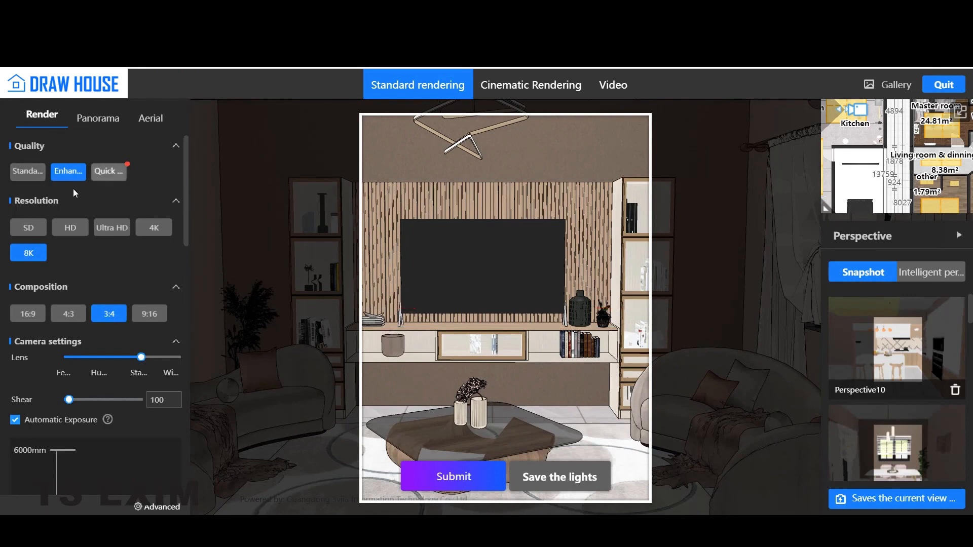
click(37, 176)
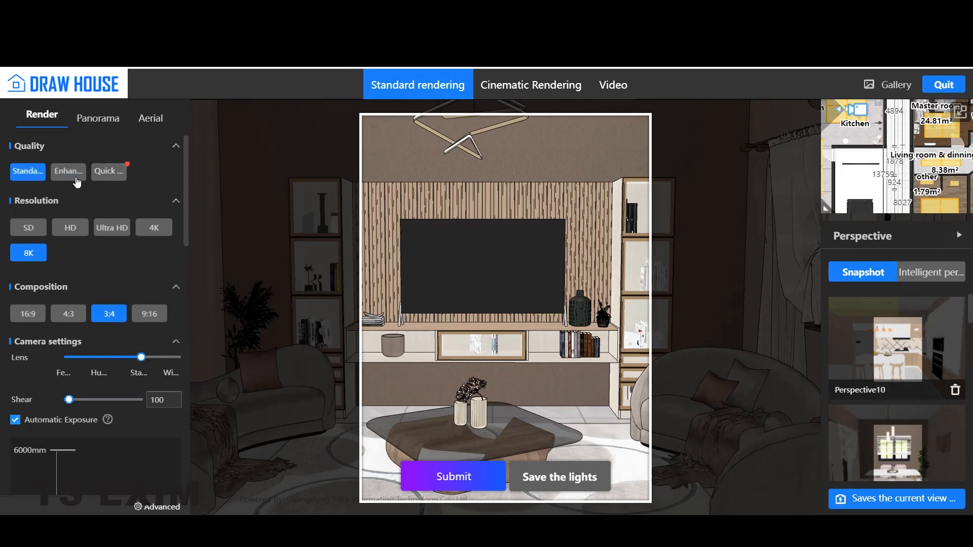
click(109, 173)
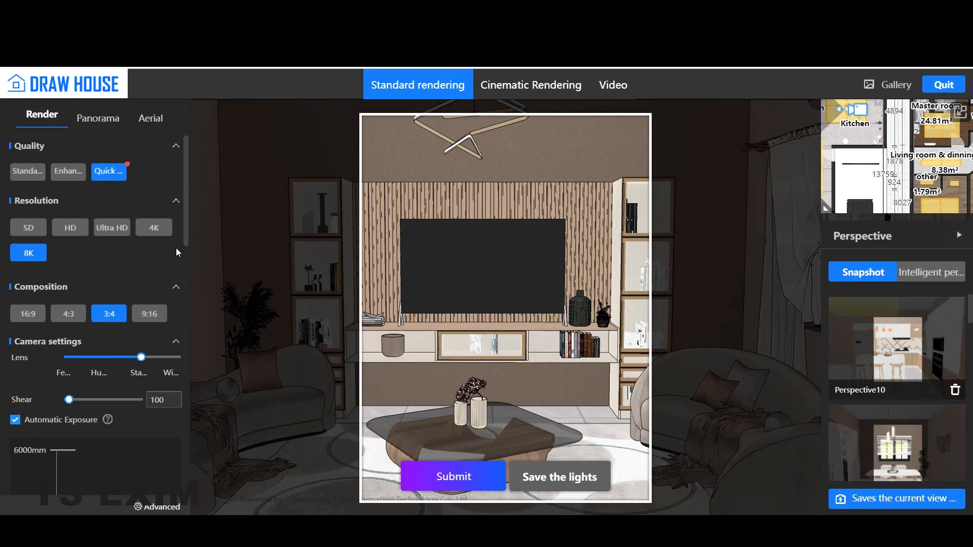
scroll(47, 250, down, 2)
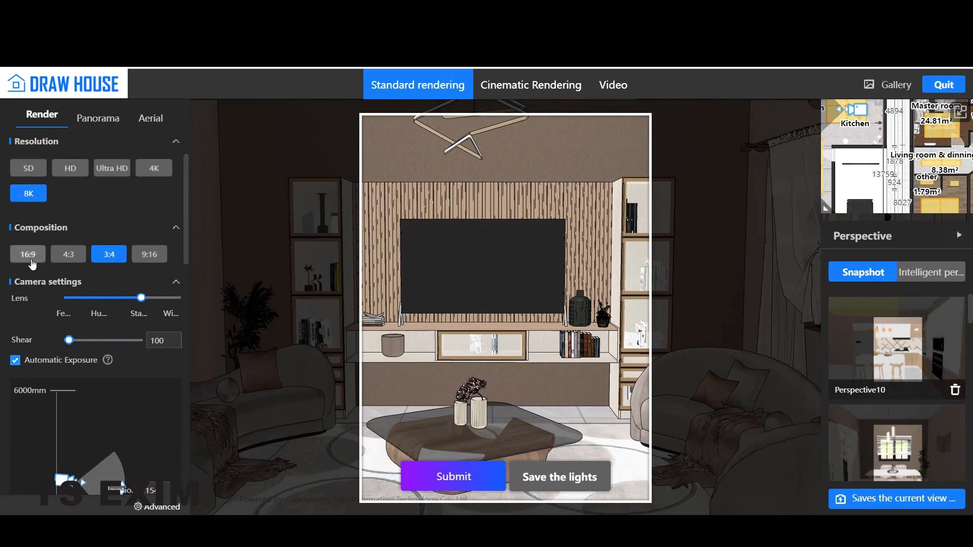
click(28, 254)
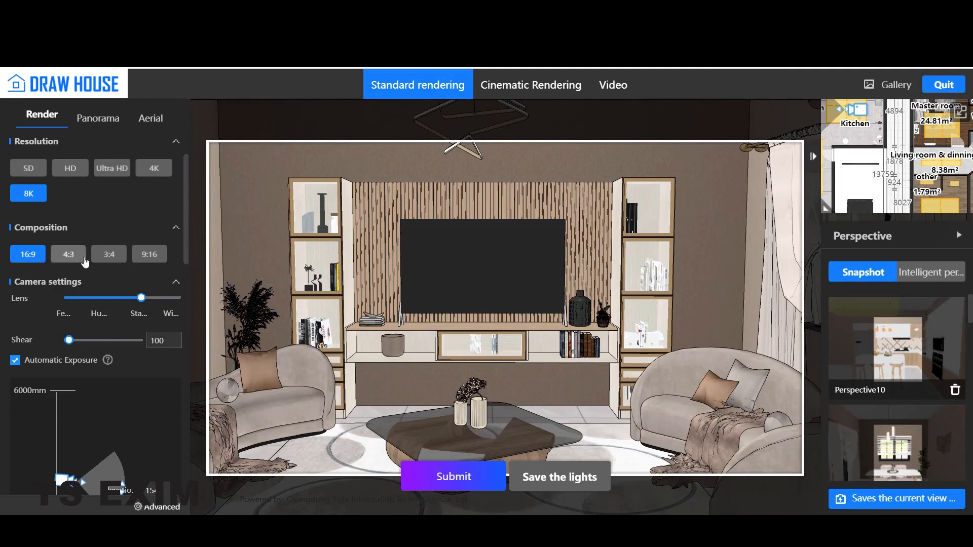
Step: Compare the 4:3, 3:4, 9:16 and 16:9 compositions and set the living room render to 4:3
click(69, 254)
click(109, 254)
click(143, 257)
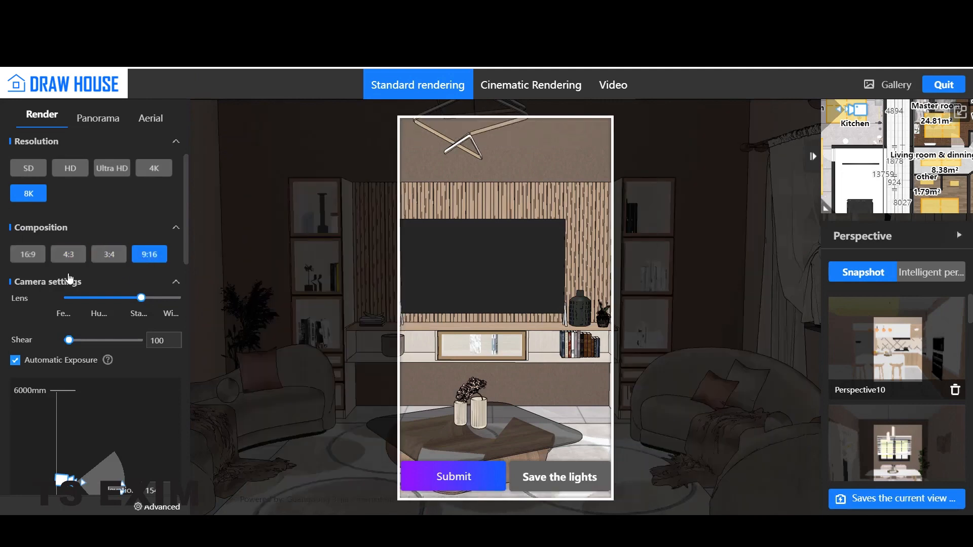
click(57, 258)
click(35, 254)
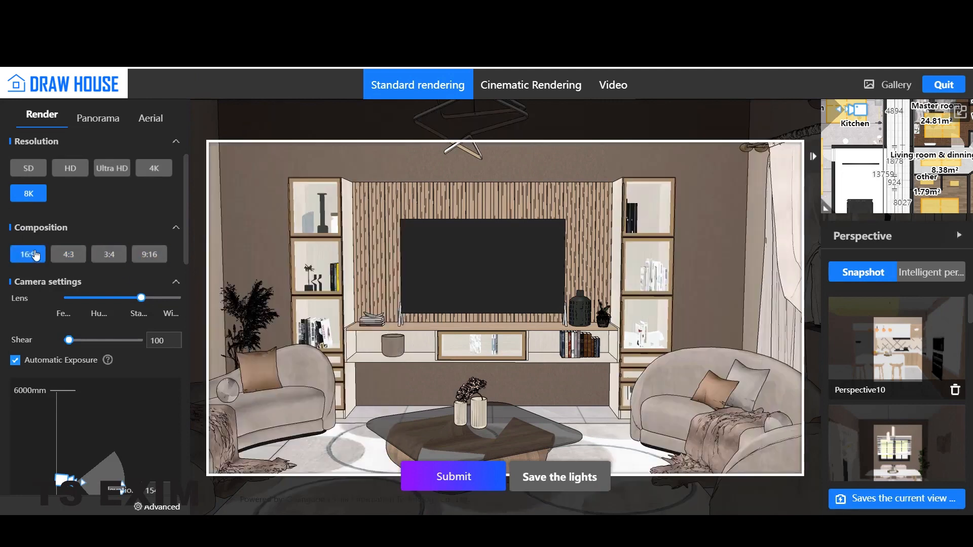
click(65, 259)
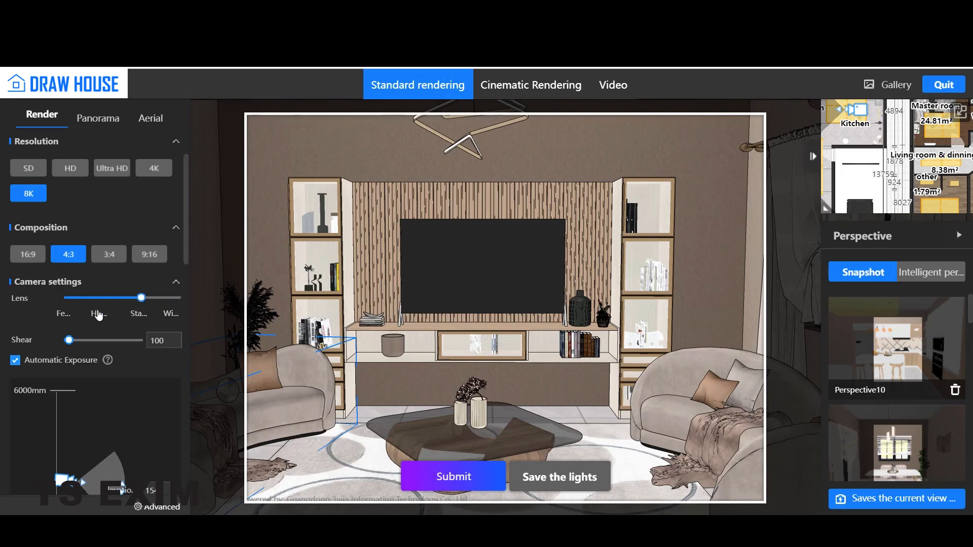
Step: Compare the lens presets, set the lens slightly narrower than wide-angle, and save the living room view with more ceiling as a snapshot perspective
click(99, 314)
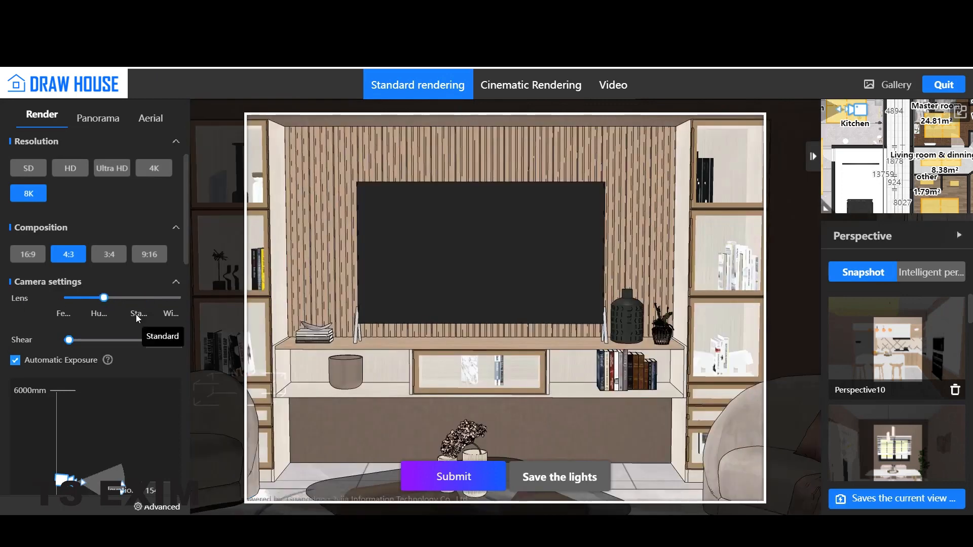
click(136, 315)
click(167, 315)
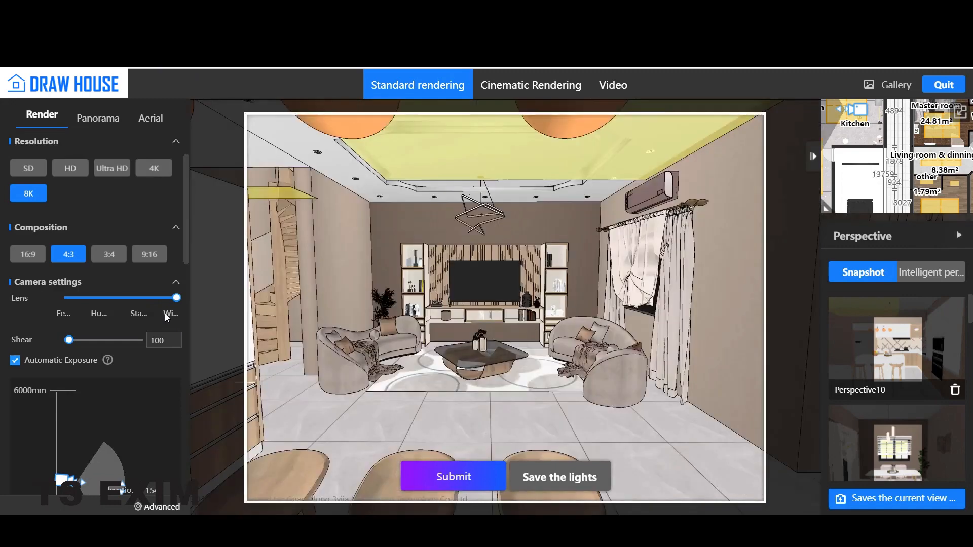
mouse_move(176, 298)
mouse_down()
mouse_move(114, 301)
mouse_move(162, 302)
mouse_up()
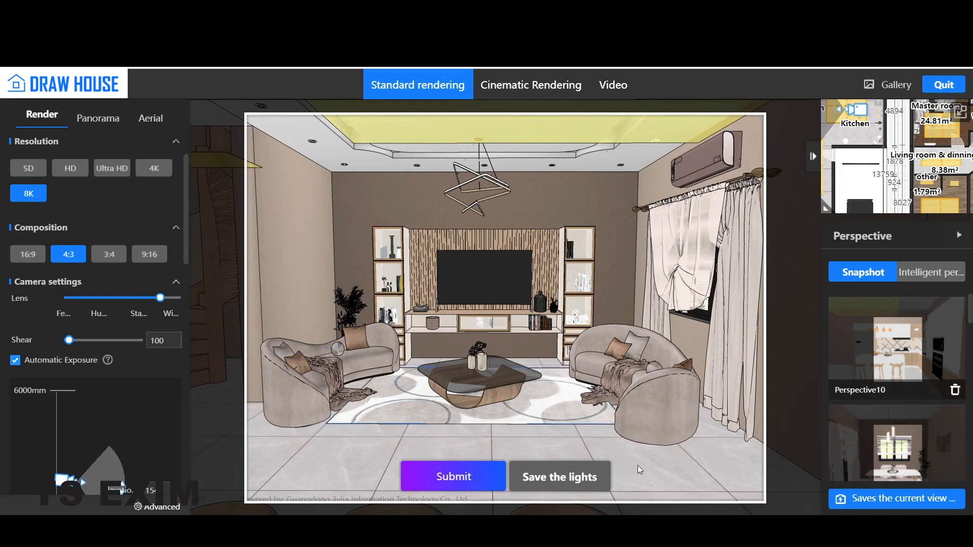
drag(635, 412, 637, 432)
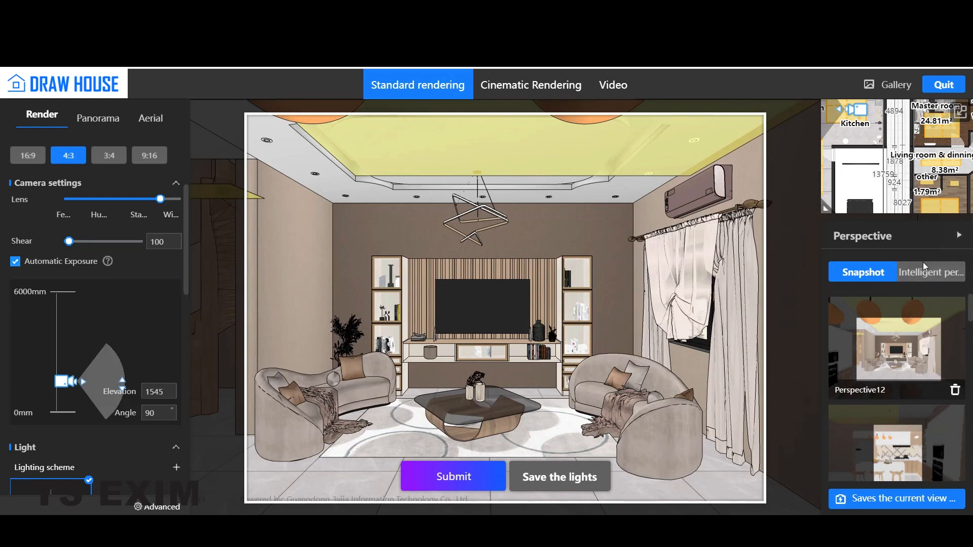
Step: Browse the automatically generated intelligent perspectives, previewing the living room TV wall, curved sofa, spiral staircase and green sofa views
click(943, 279)
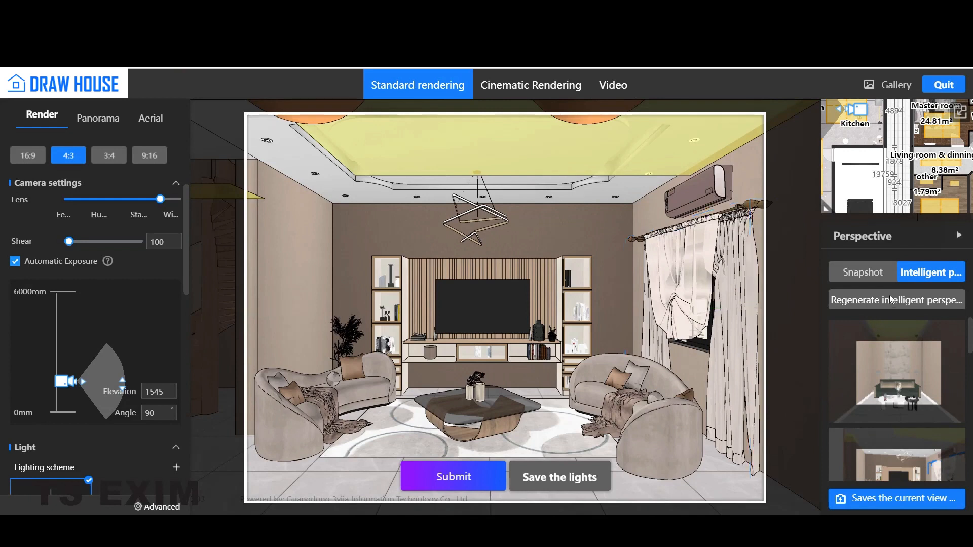
drag(971, 323, 971, 354)
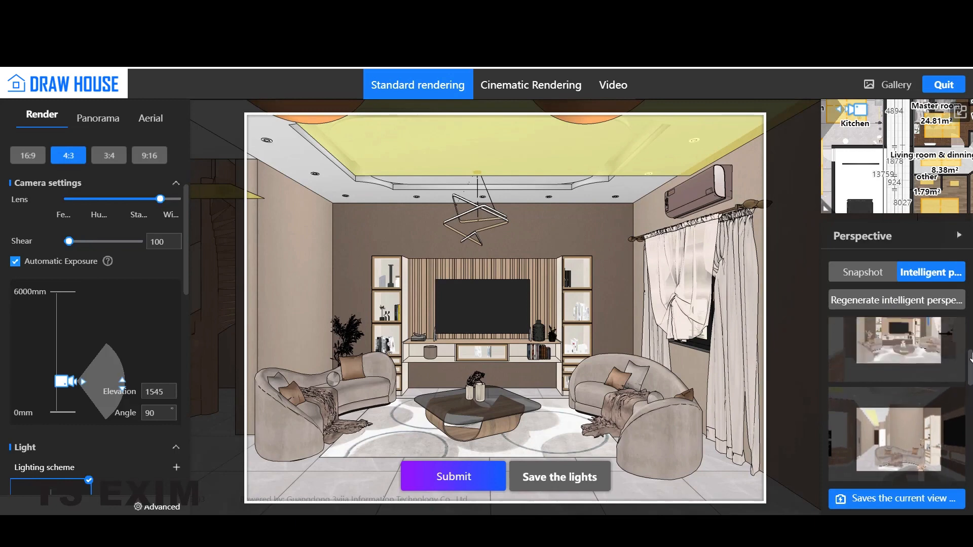
click(914, 337)
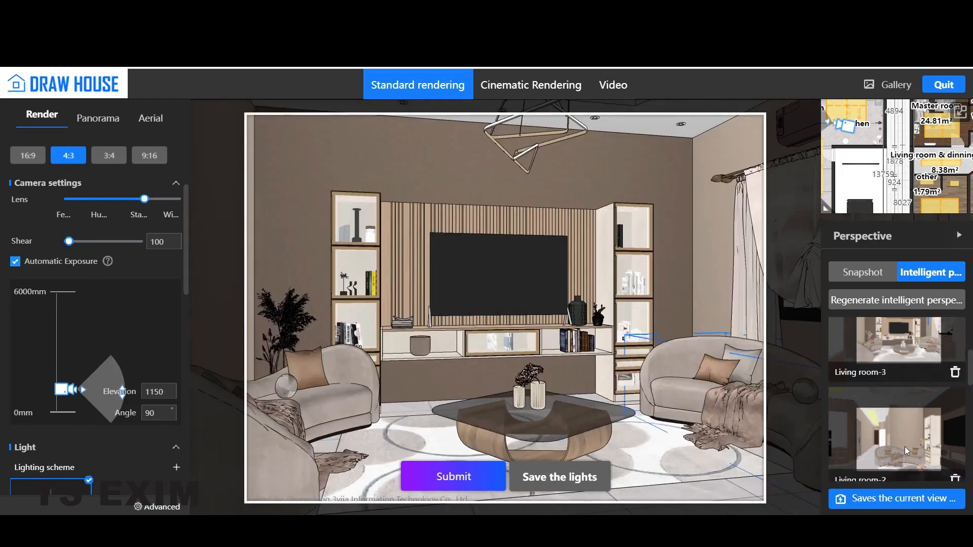
click(905, 445)
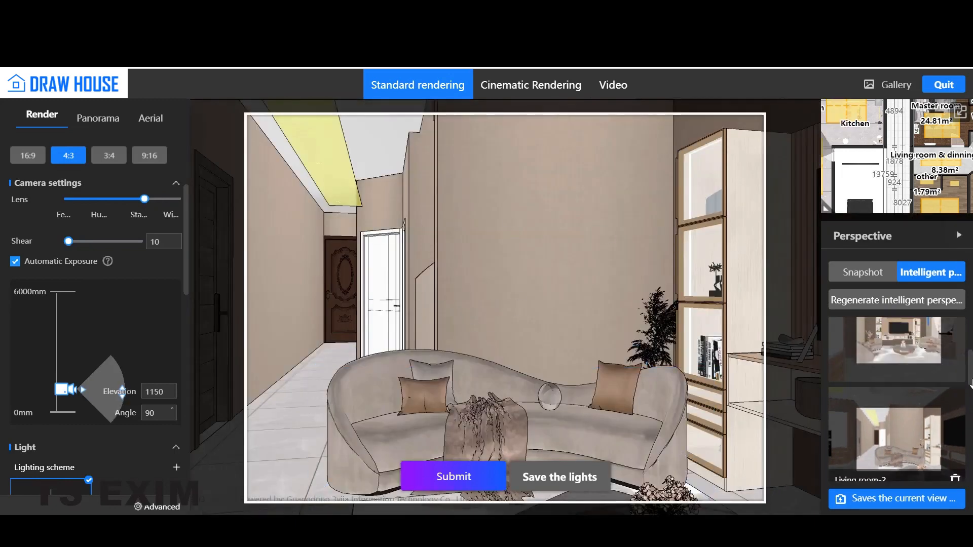
click(971, 414)
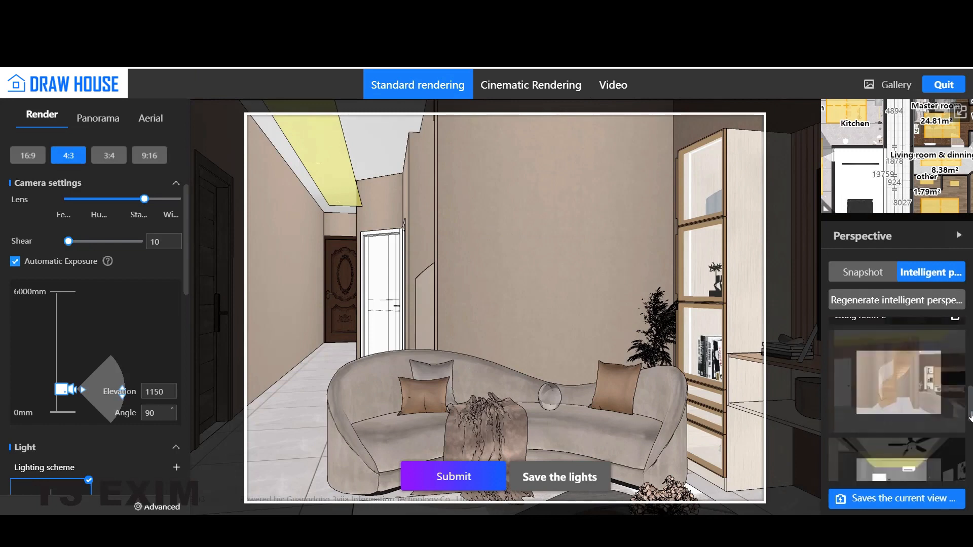
scroll(909, 380, down, 1)
click(909, 380)
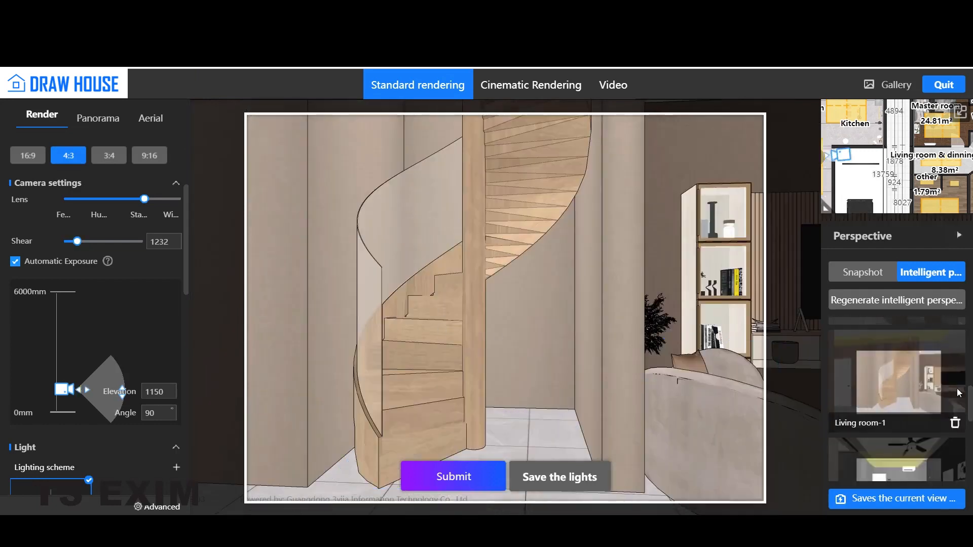
scroll(923, 391, down, 1)
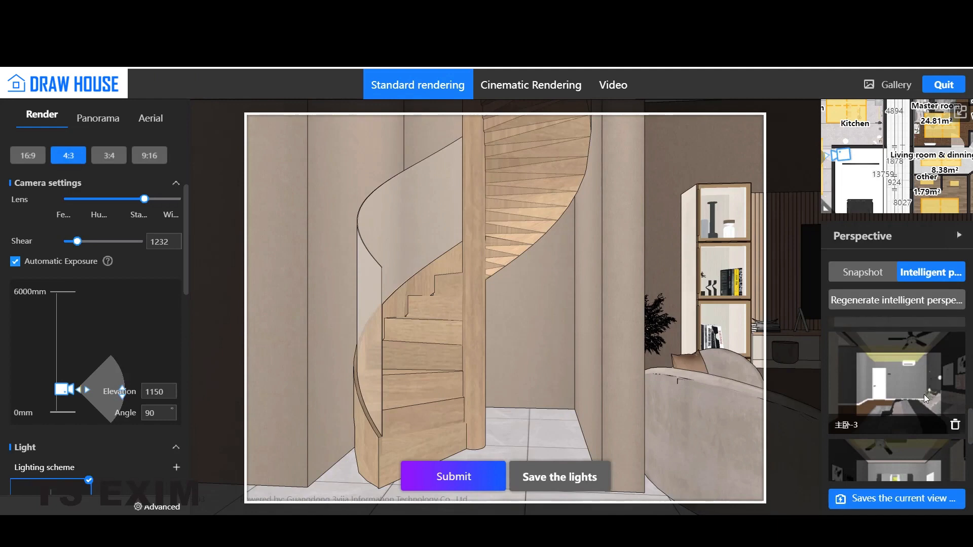
click(924, 394)
click(971, 377)
drag(971, 379, 970, 335)
click(930, 390)
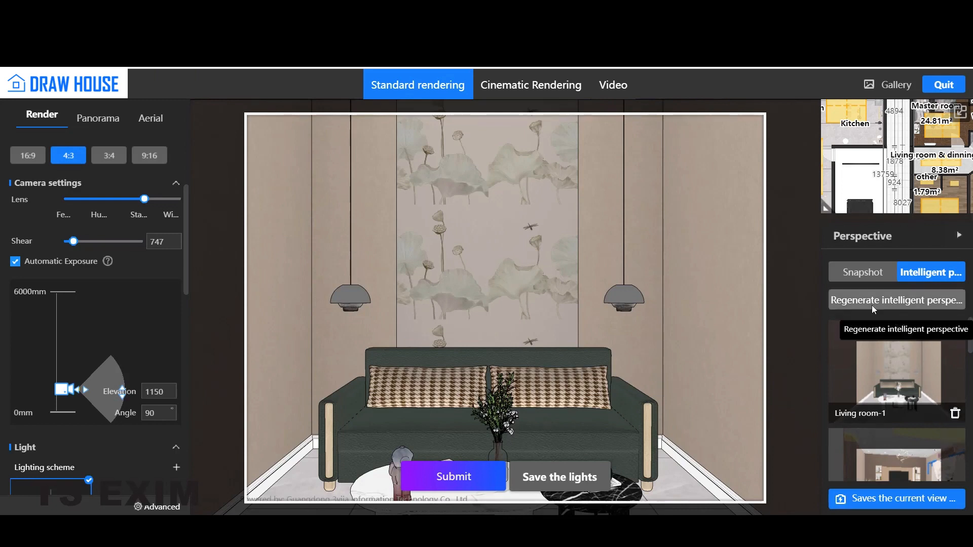
Step: Delete all the perspectives from the intelligent perspective list
click(956, 414)
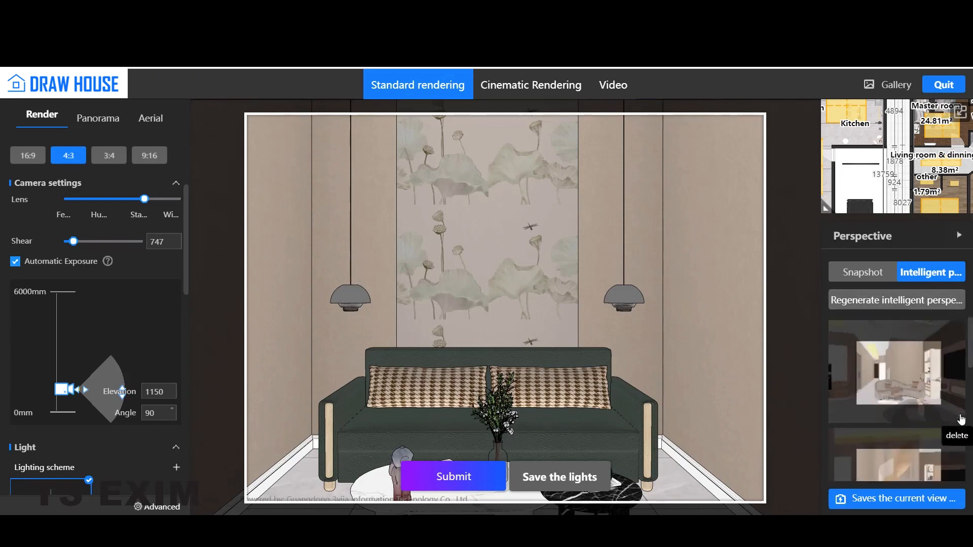
click(955, 414)
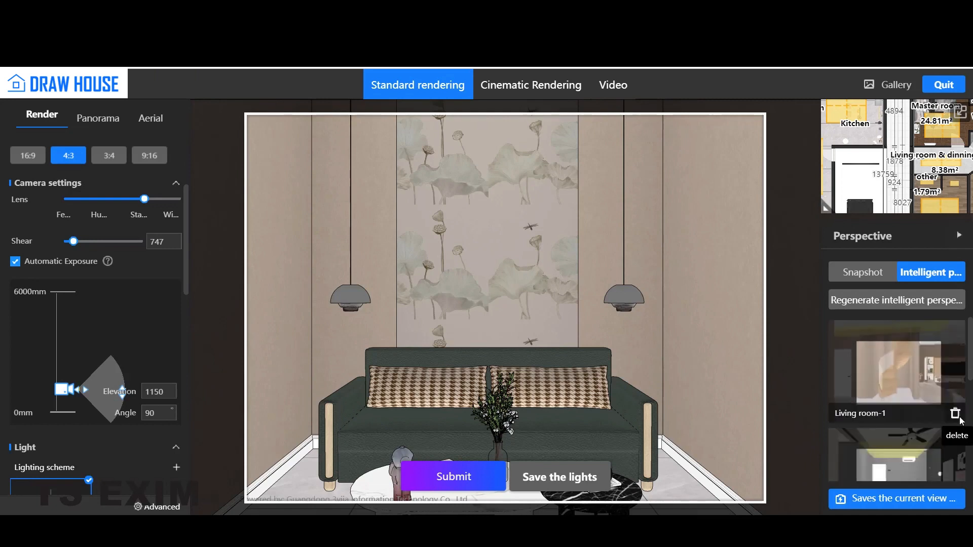
click(956, 414)
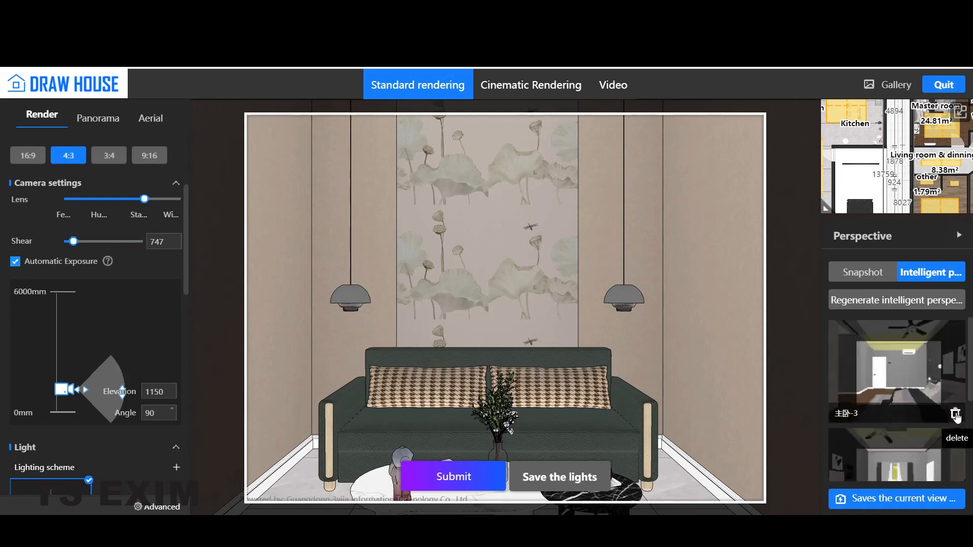
click(955, 414)
click(954, 414)
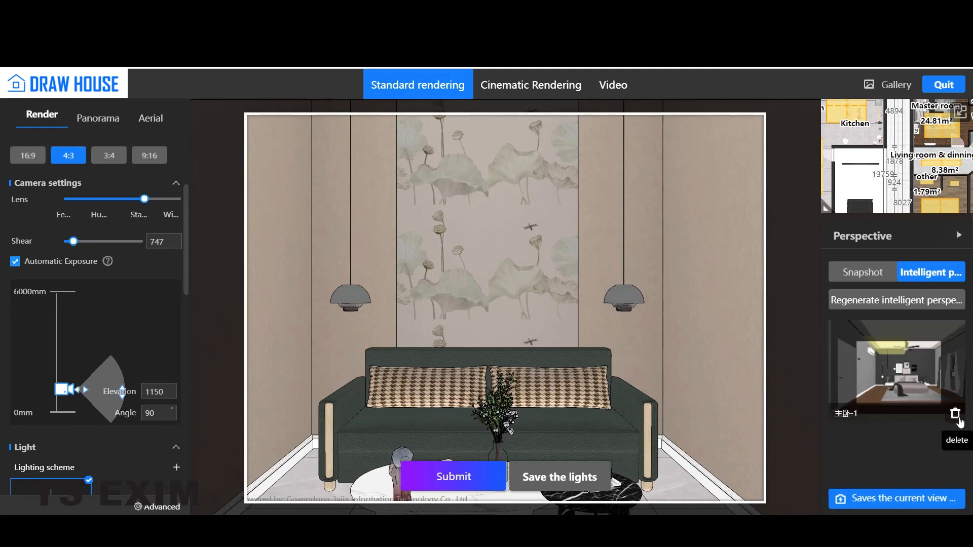
click(955, 413)
Step: Return to the saved snapshots and recall the wide living room view, followed by the dining table perspective
click(856, 273)
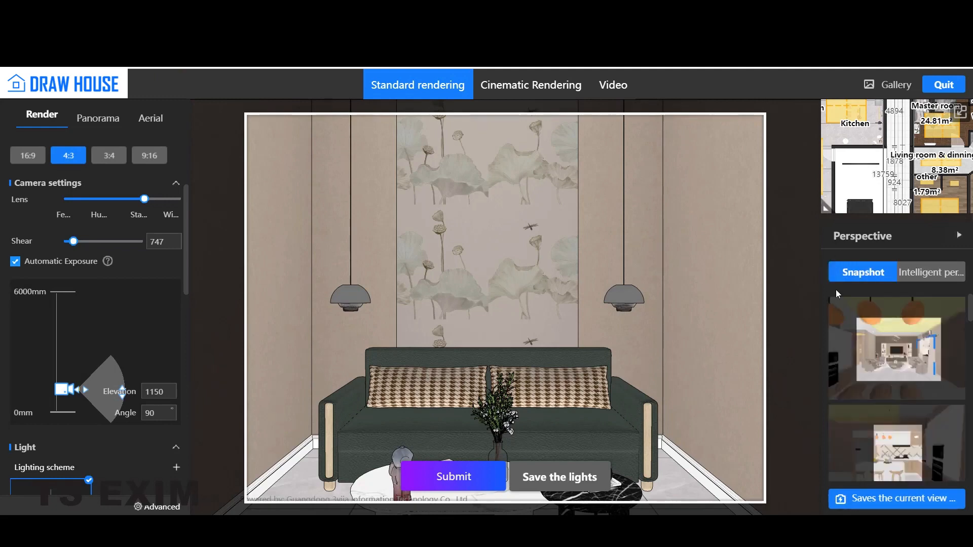
click(907, 353)
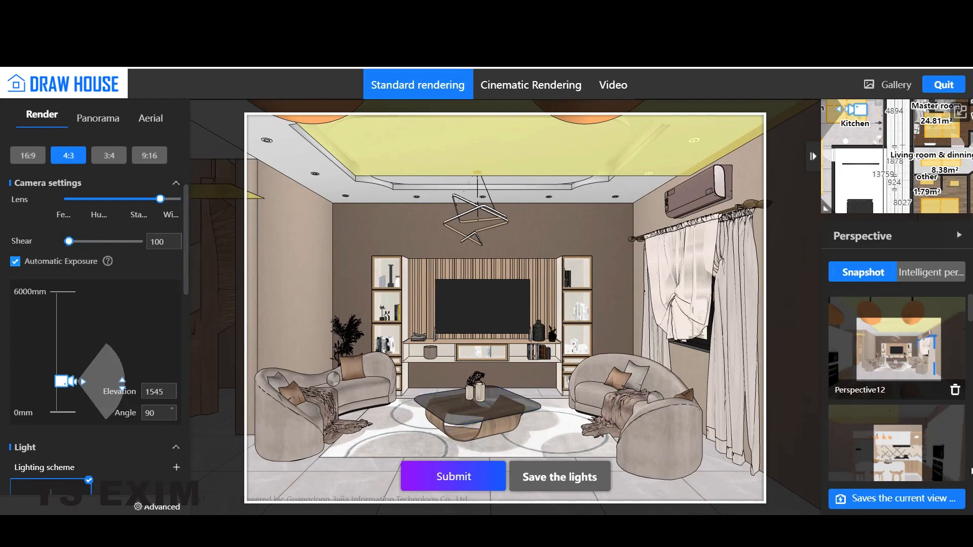
scroll(901, 366, down, 4)
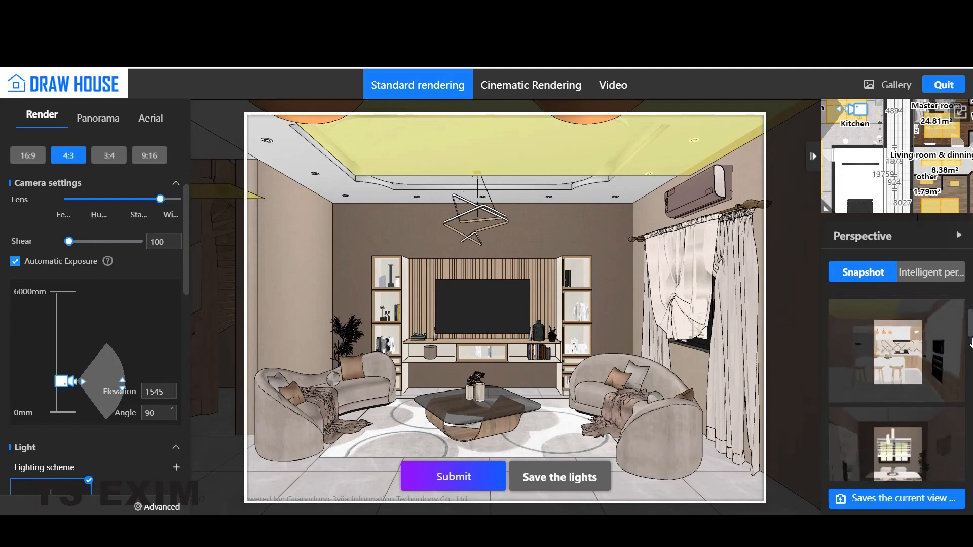
click(901, 366)
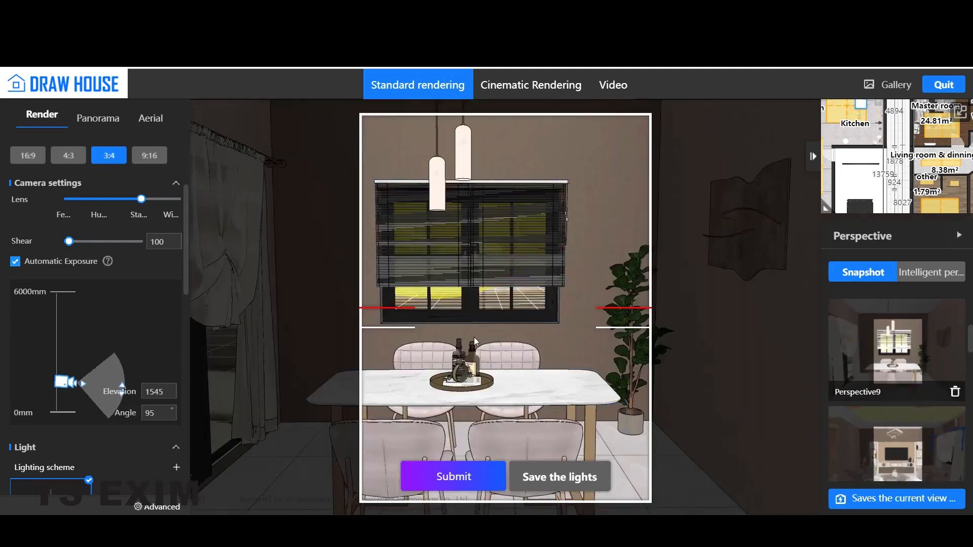
Step: Set the composition to 4:3 and move the camera outside the house, facing the dining room window straight on
drag(604, 341, 147, 260)
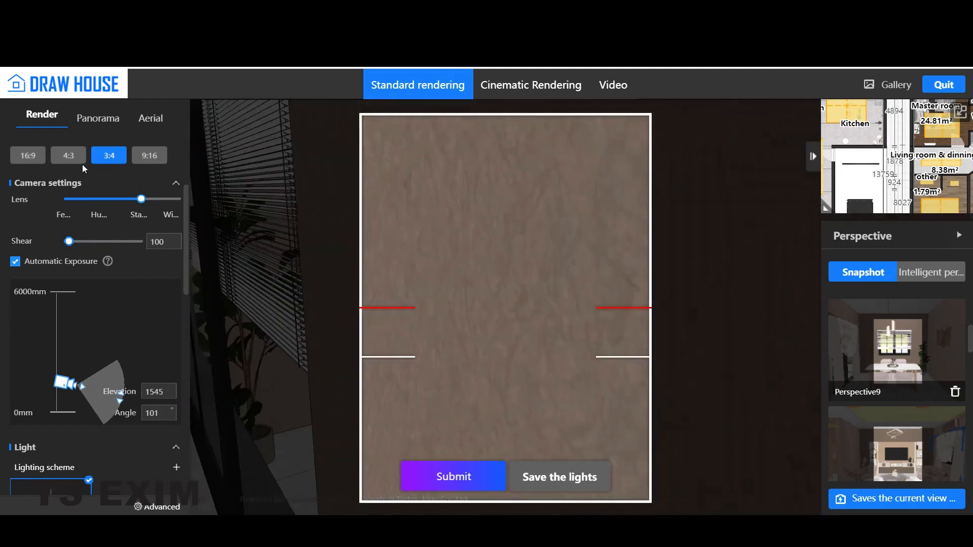
click(71, 156)
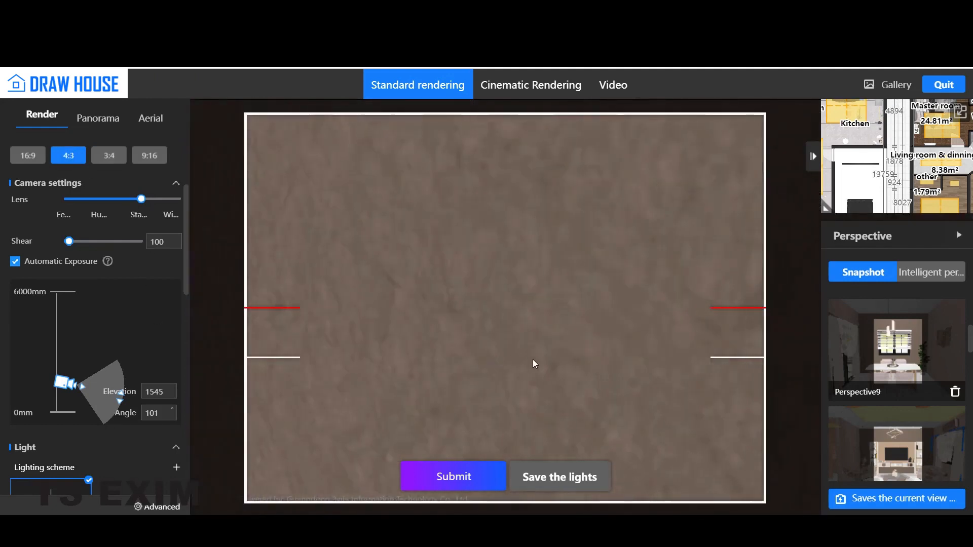
drag(618, 406, 516, 365)
key(a)
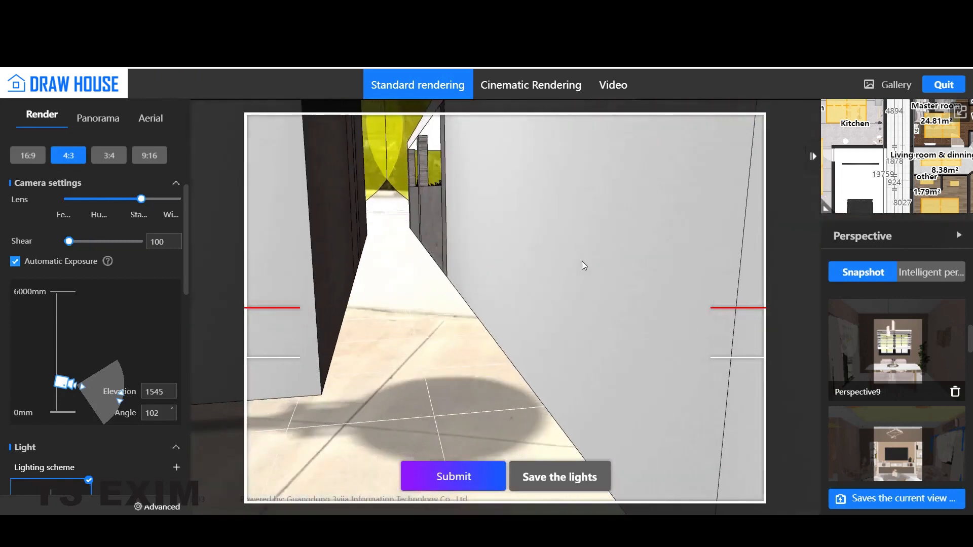
drag(550, 332, 502, 317)
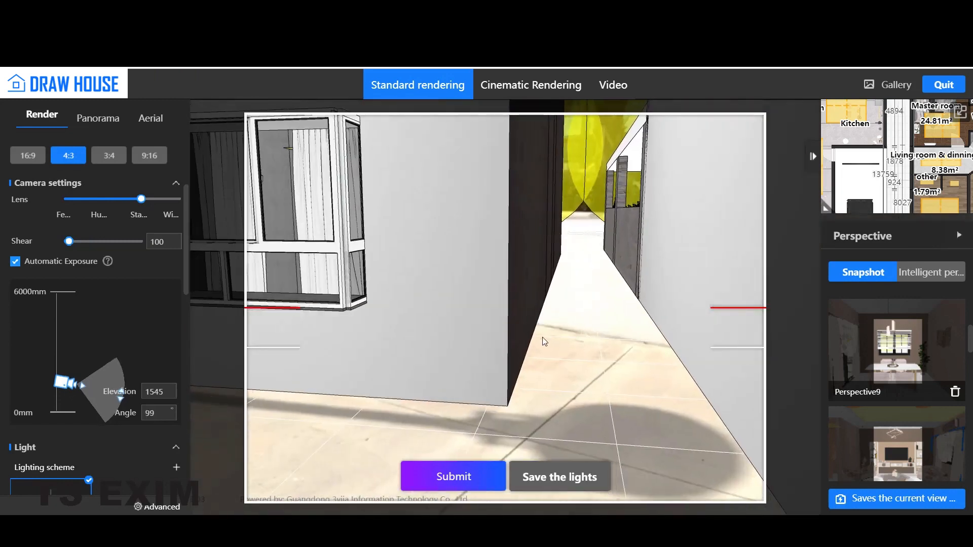
key(d)
key(d)
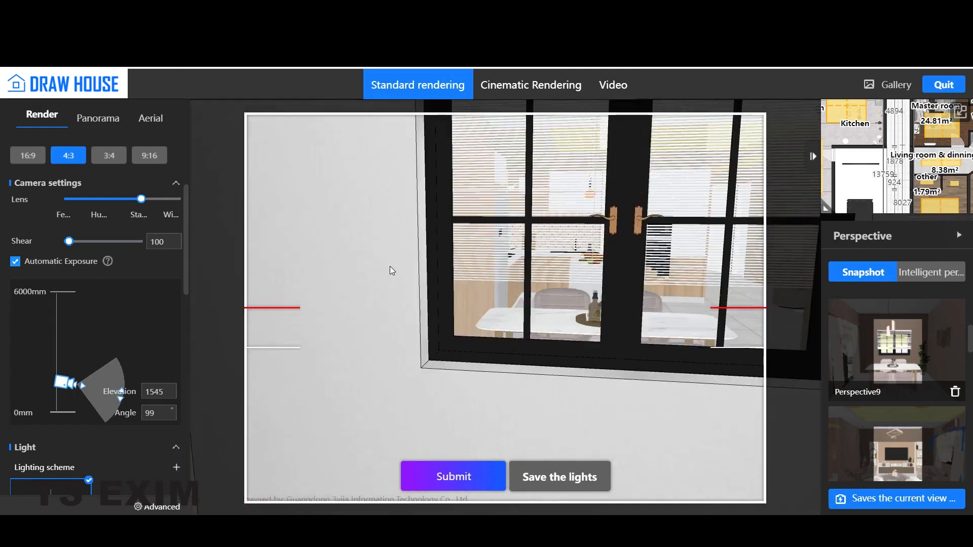
drag(571, 319, 595, 310)
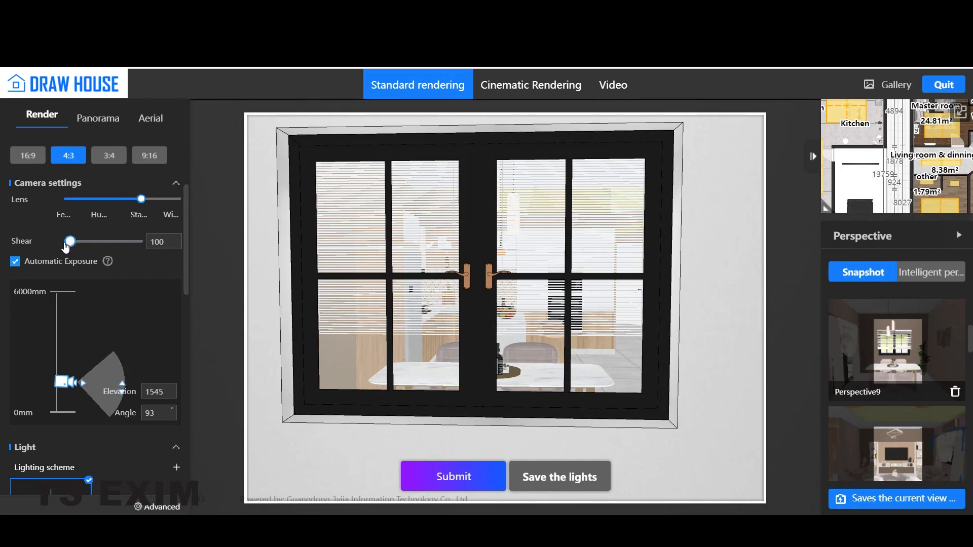
Step: Move the camera farther back from the window and set the shear to 4440 to cut through the outer wall into the dining area
drag(69, 241, 88, 255)
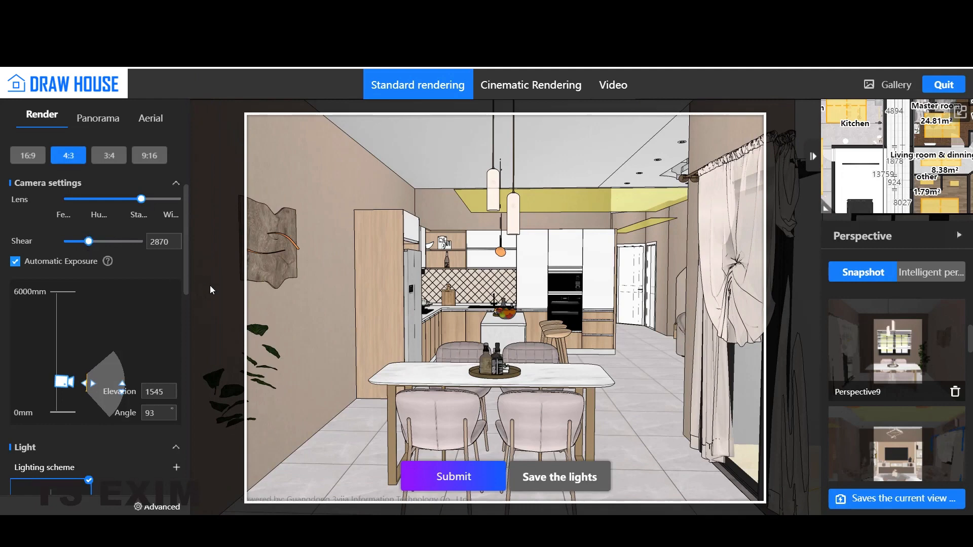
key(Right)
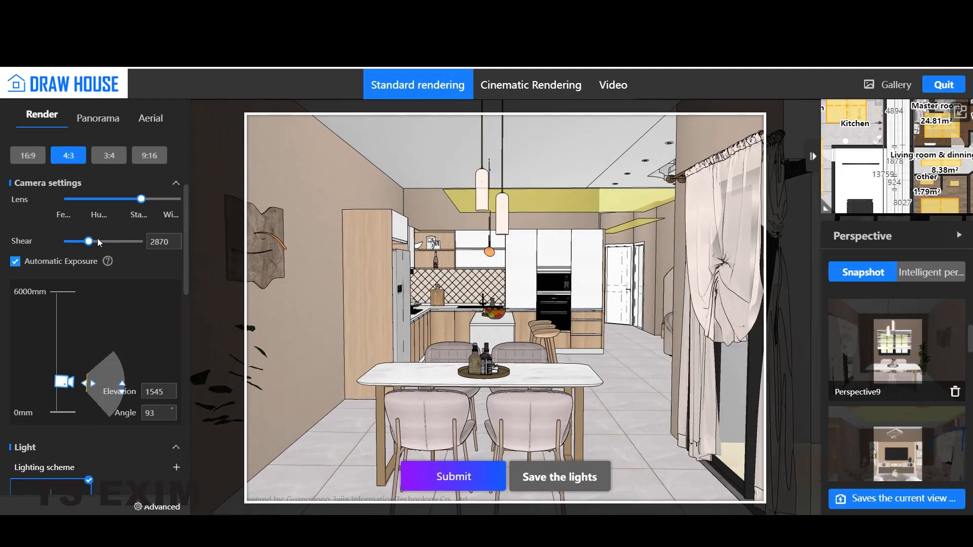
drag(92, 246, 91, 247)
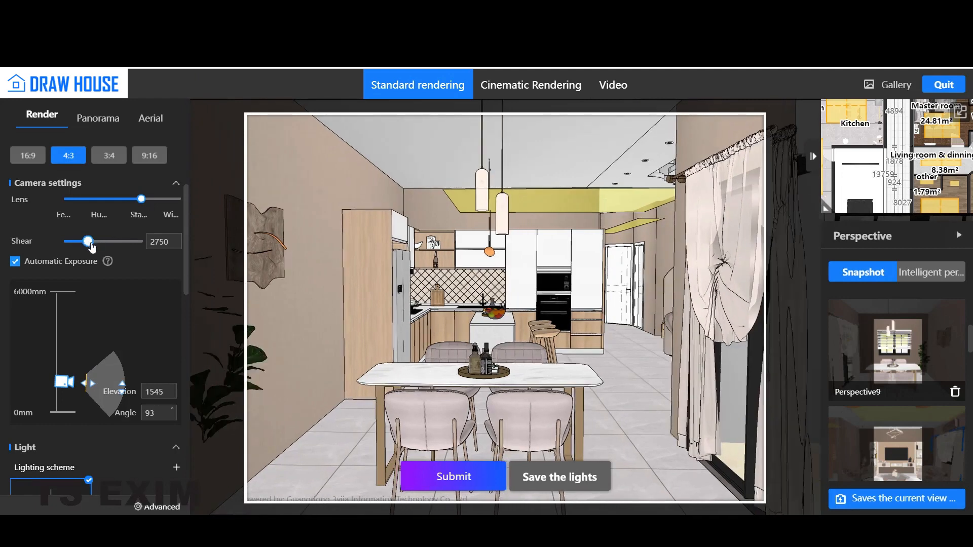
click(92, 247)
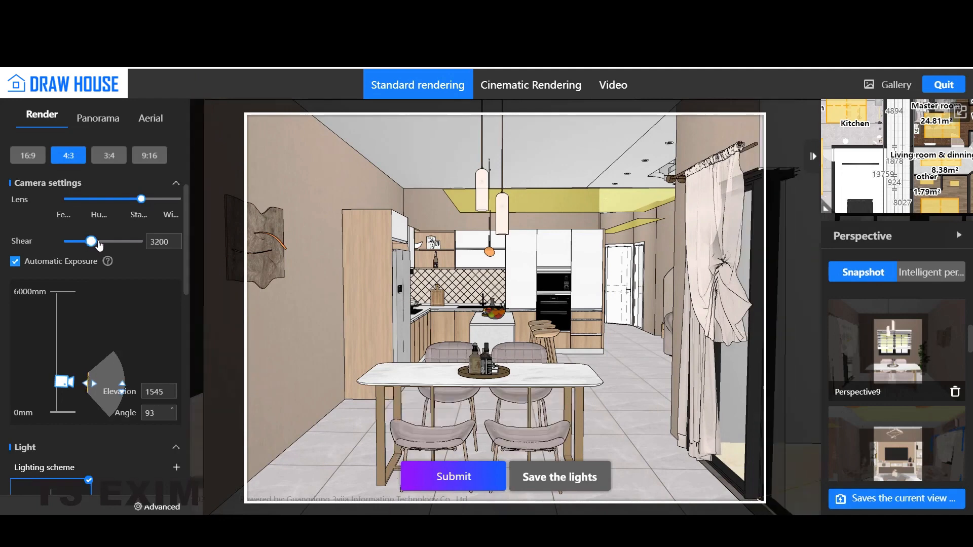
drag(92, 247, 86, 242)
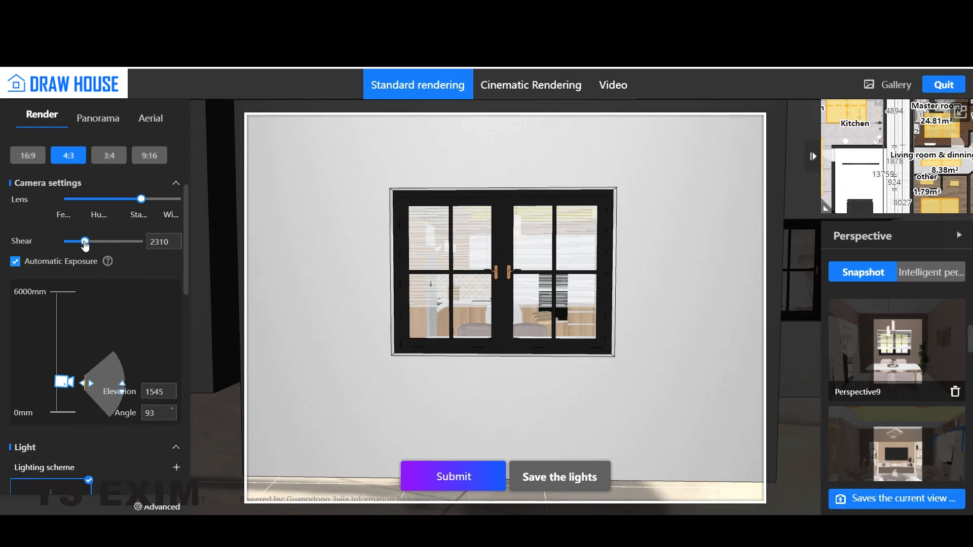
mouse_move(85, 242)
mouse_down()
mouse_move(107, 242)
mouse_move(100, 254)
mouse_up()
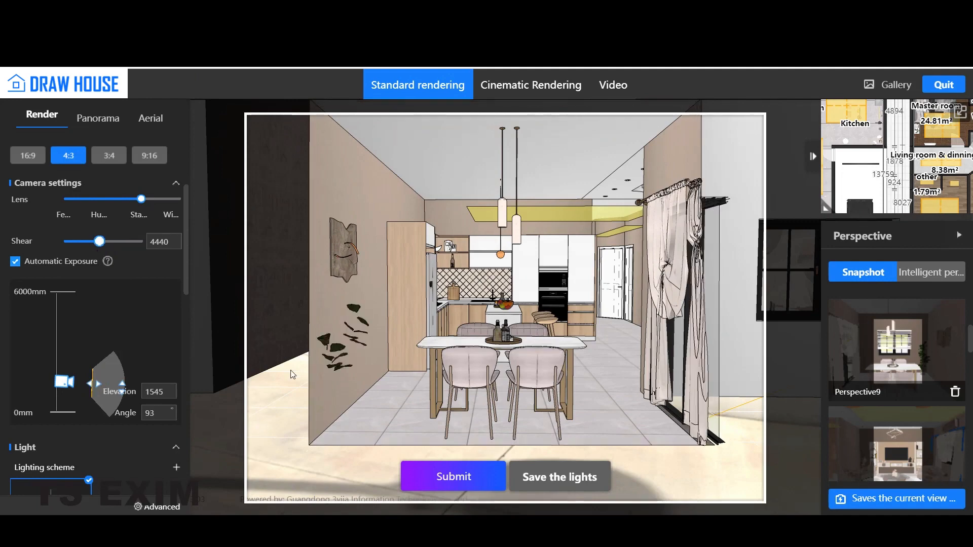
Step: Level the camera at 90° facing the dining room window and lower the shear to 10
drag(331, 371, 322, 397)
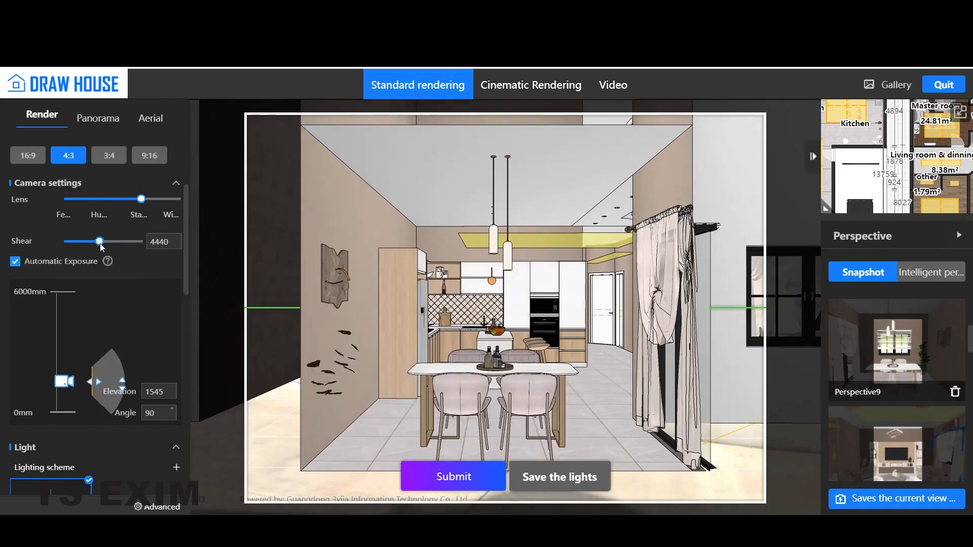
drag(100, 242, 51, 251)
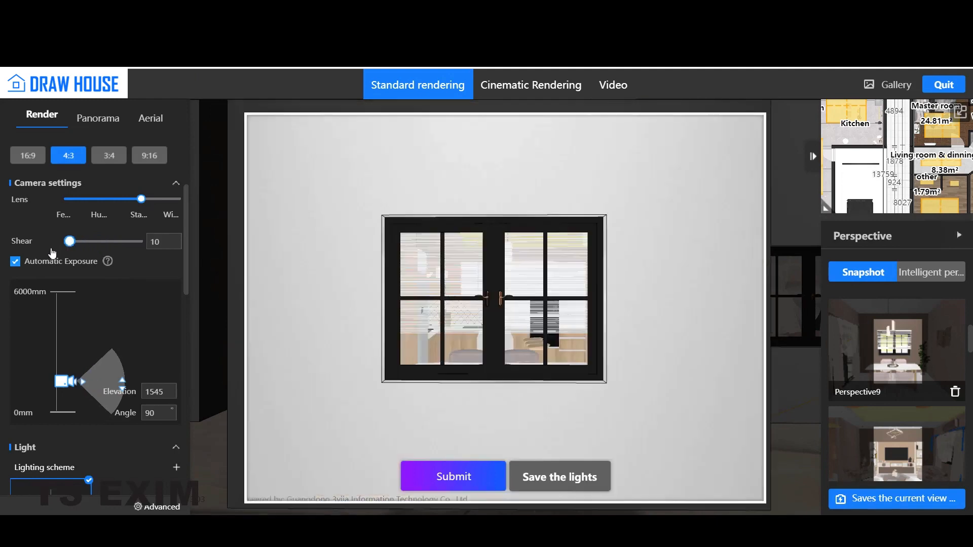
Step: Recall the dining table snapshot Perspective9, set its composition to 4:3 and switch the lens to wide angle
click(898, 364)
click(68, 155)
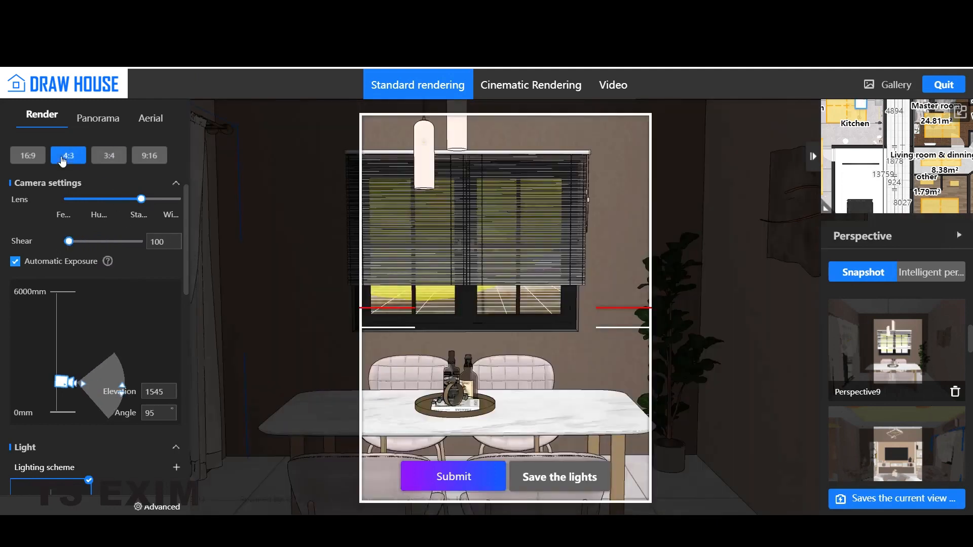
click(167, 210)
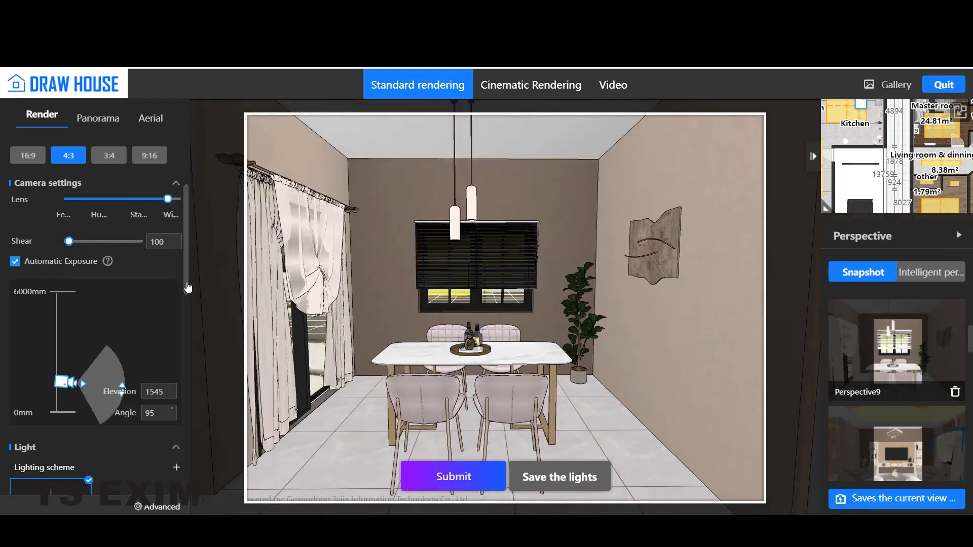
Step: Set the camera elevation of the dining view to 1600 mm
scroll(187, 275, down, 2)
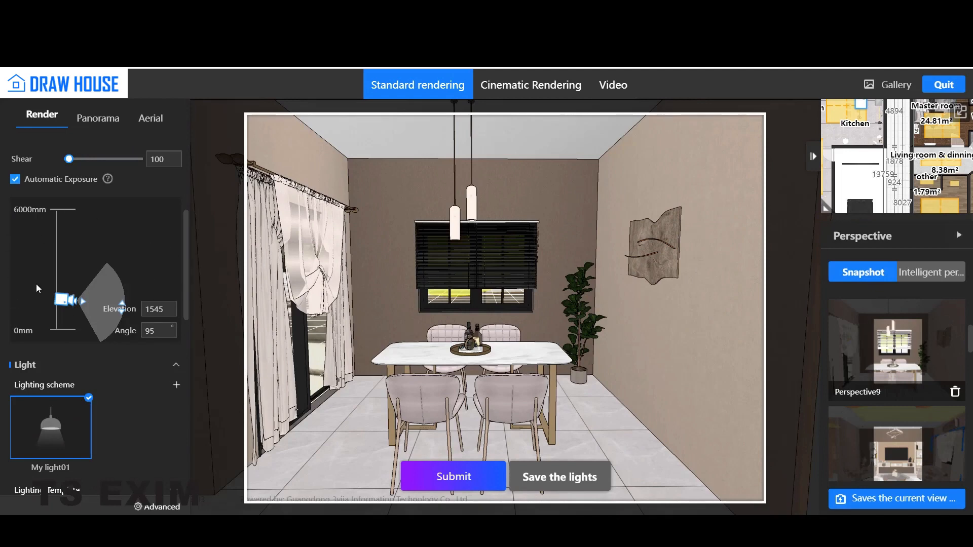
mouse_move(60, 306)
mouse_down()
mouse_move(60, 295)
mouse_move(61, 320)
mouse_up()
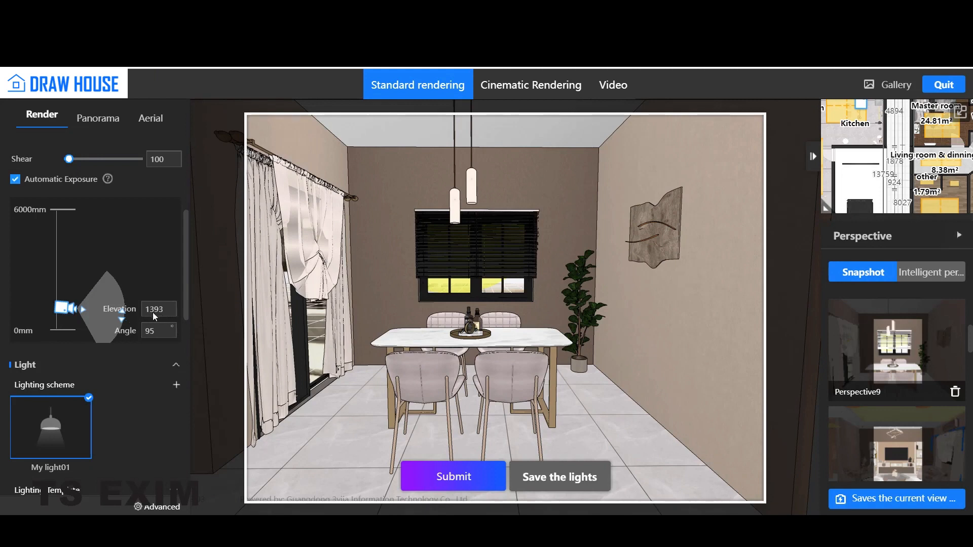
double_click(167, 307)
text(1600)
key(Return)
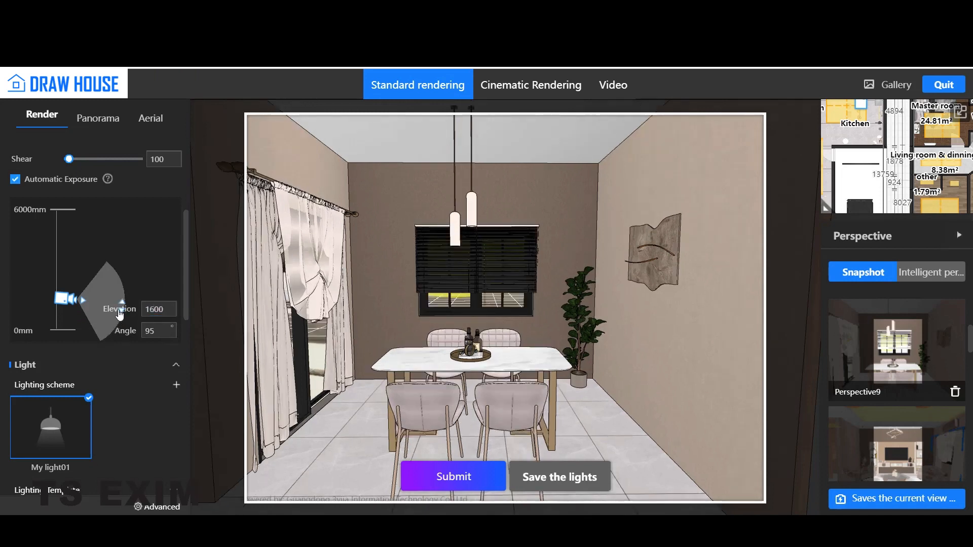
Step: Tilt the camera down to an angle of 120°, and raise it back to 94°
drag(121, 318, 147, 333)
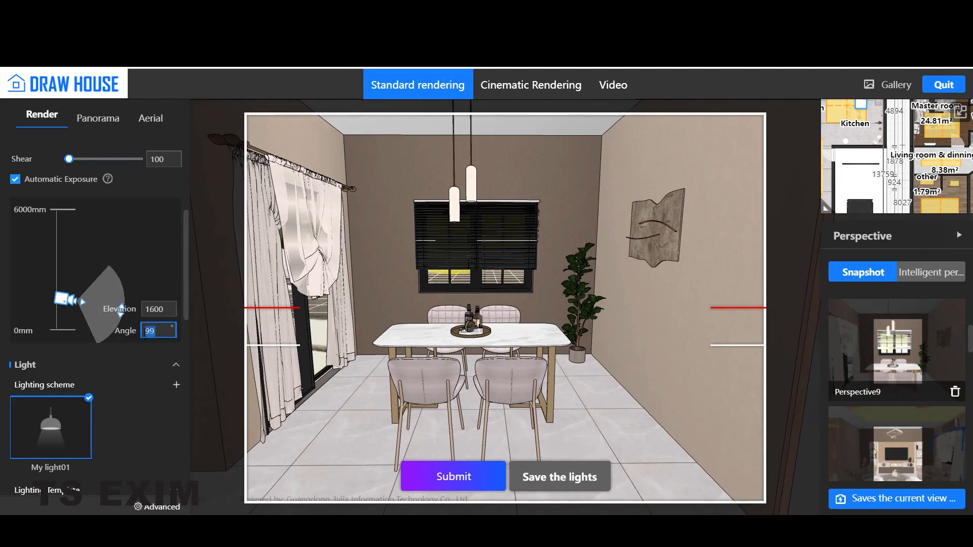
text(120)
key(Return)
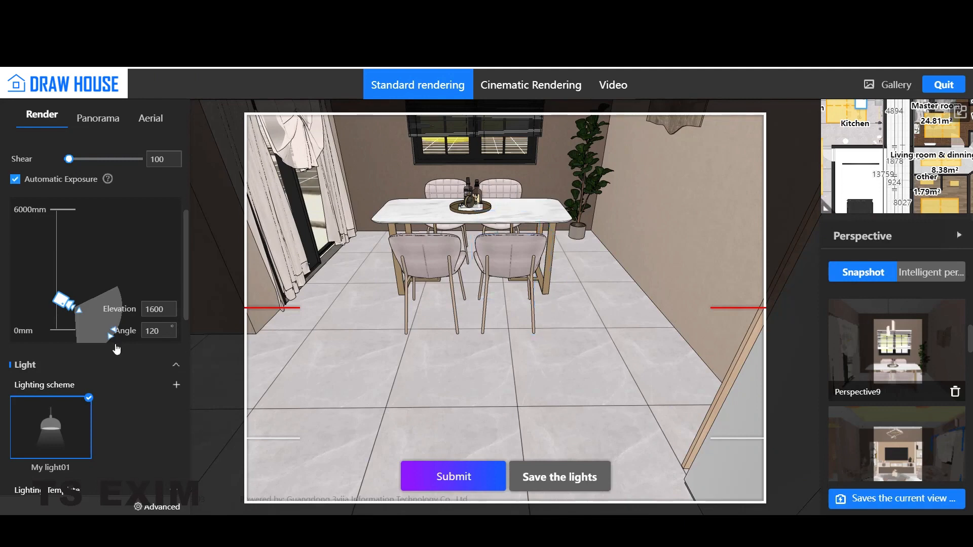
drag(112, 345, 120, 316)
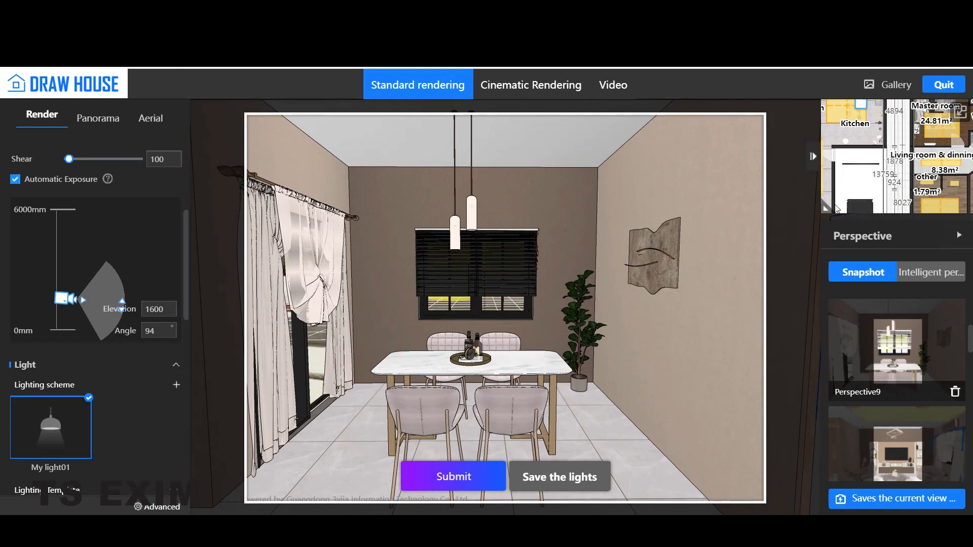
Step: Enlarge the floor plan preview and move the camera on it from the kitchen closer to the dining room
click(805, 275)
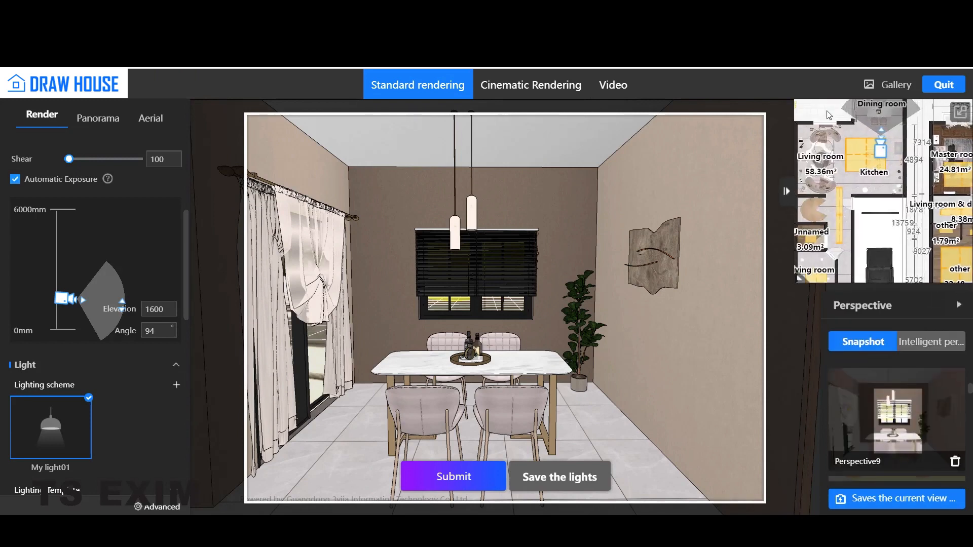
drag(893, 248, 901, 281)
drag(893, 231, 899, 241)
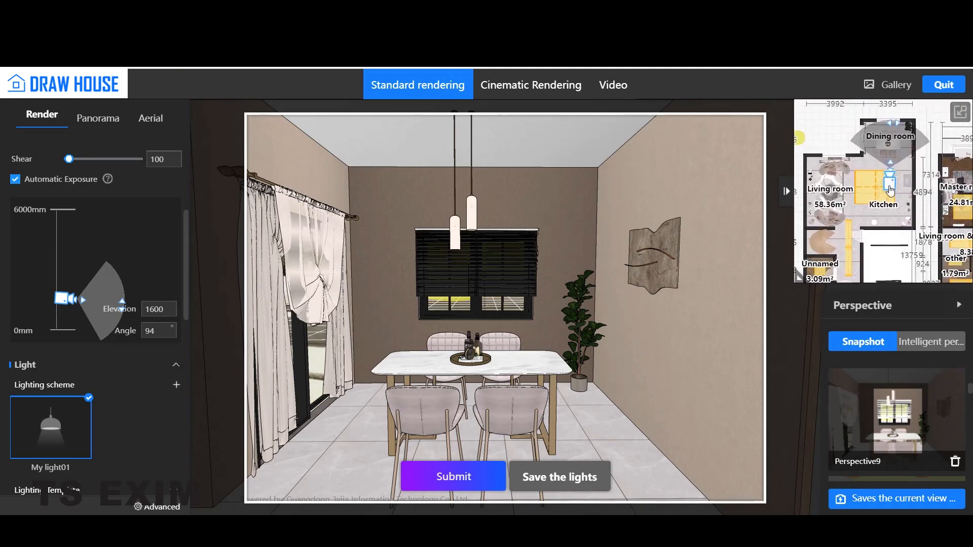
drag(890, 187, 893, 135)
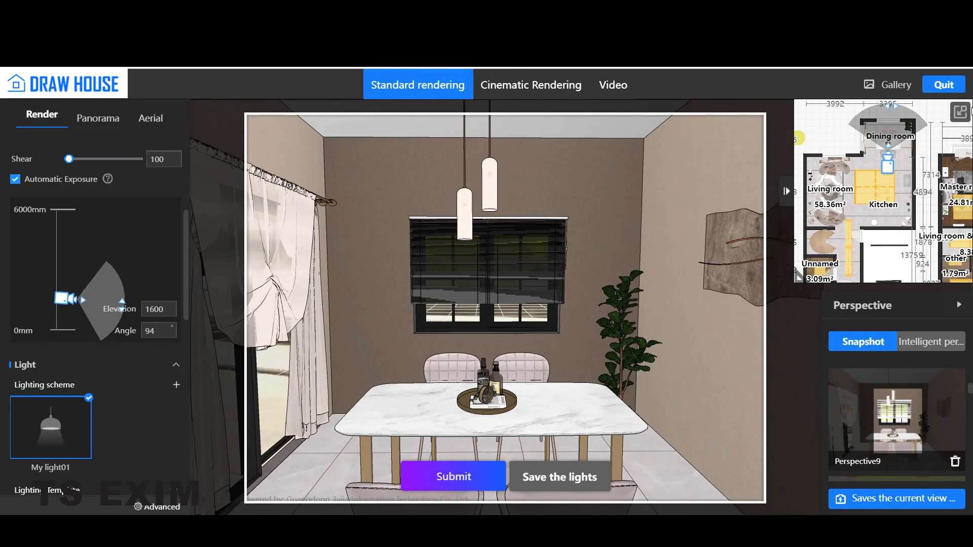
Step: Move the camera slightly closer to the dining table on the full-size floor plan, and return to the 3D view
click(961, 113)
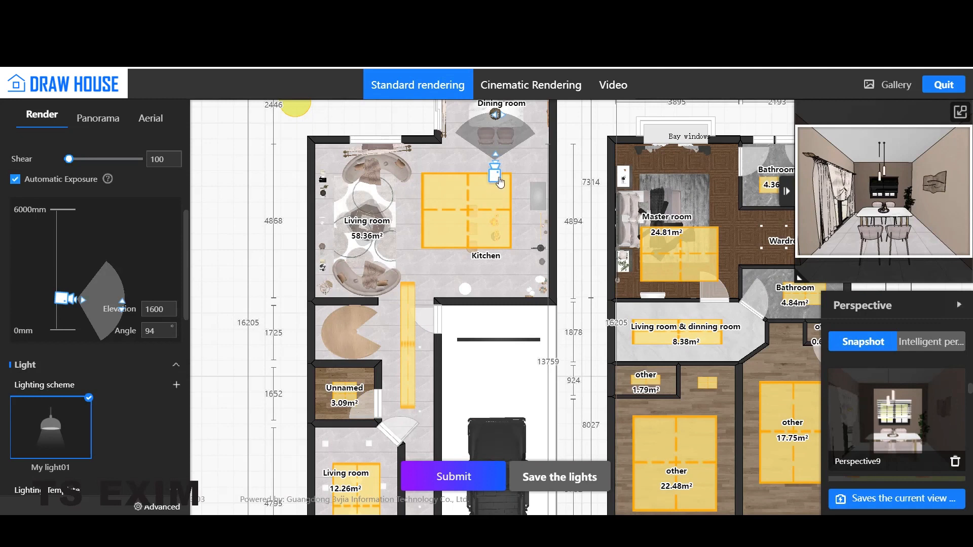
drag(499, 182, 501, 175)
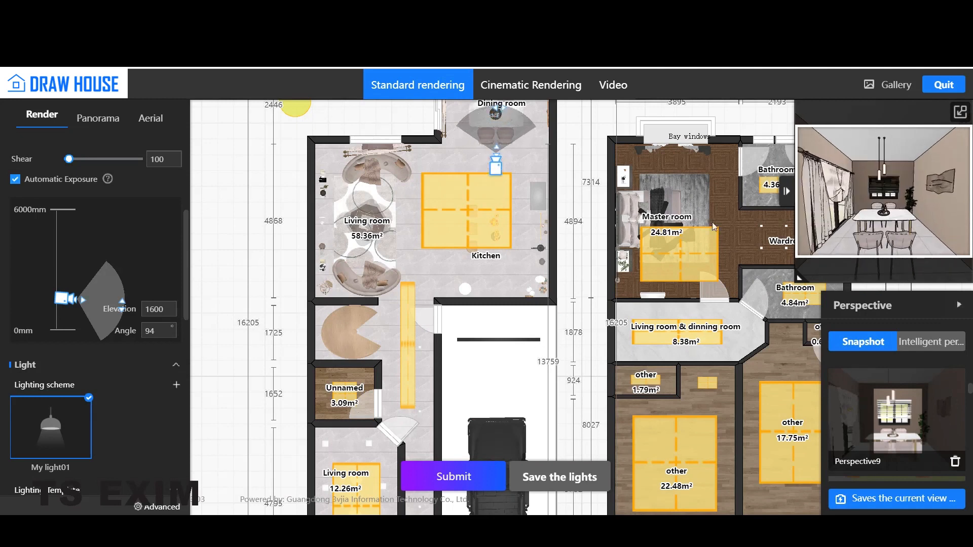
click(957, 114)
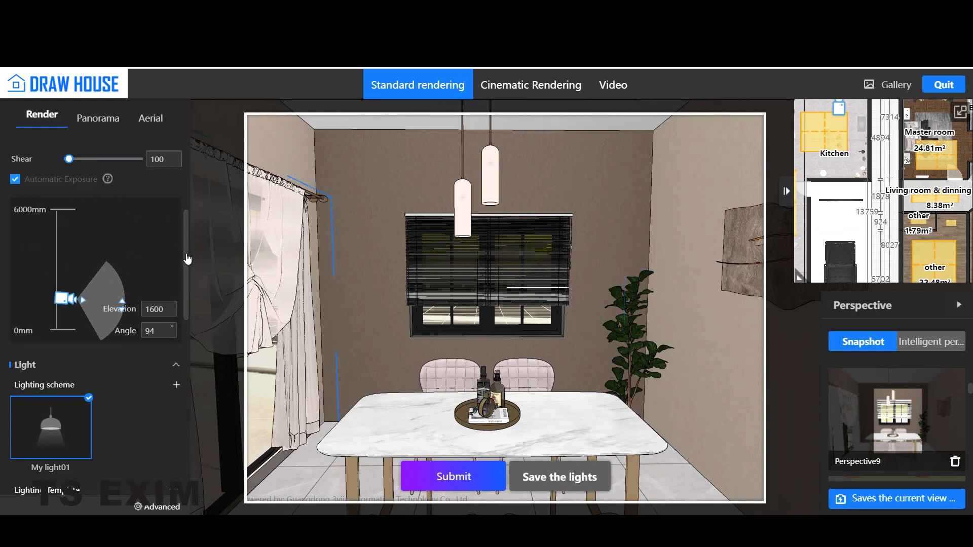
Step: Apply the Realistic lighting (light space) template, accepting the reset of the current fill light, and check the floor plan
drag(187, 259, 187, 356)
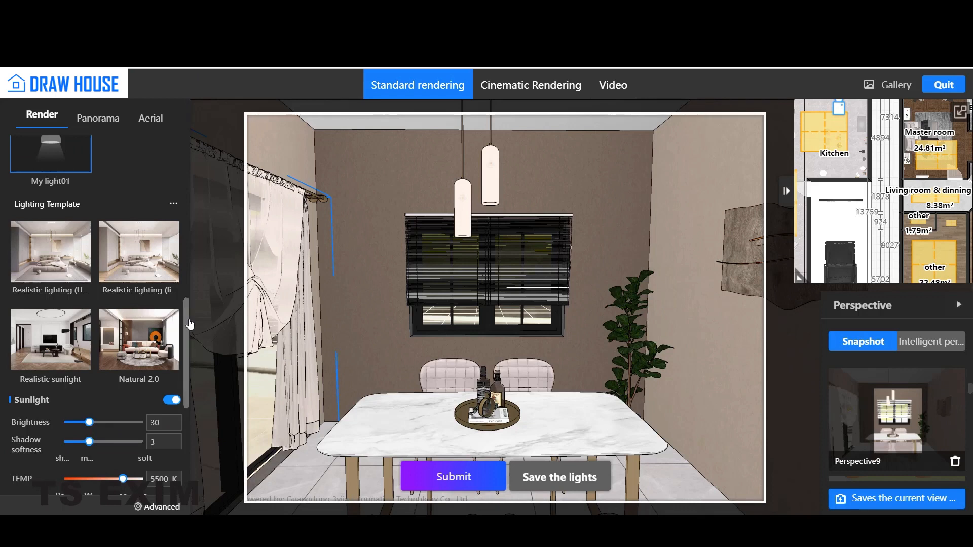
mouse_move(94, 256)
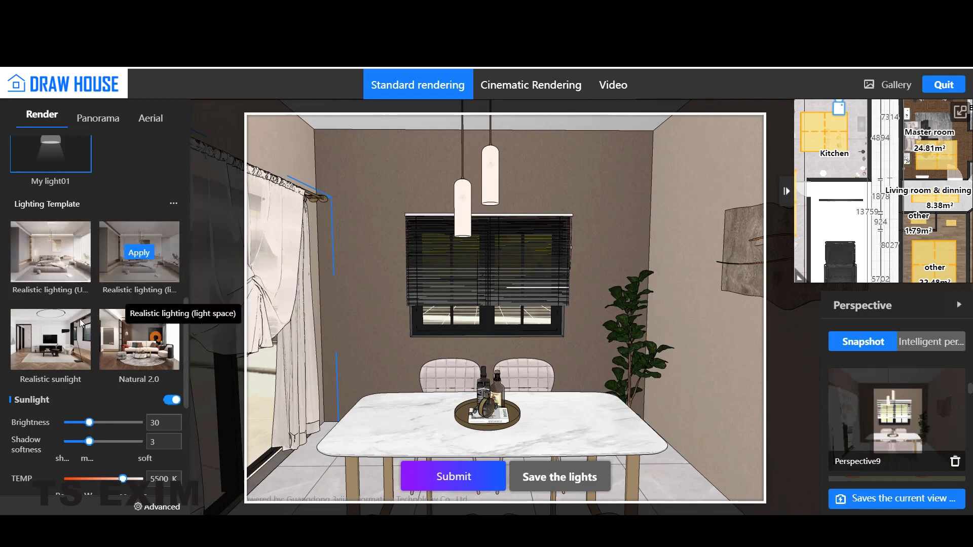
click(173, 204)
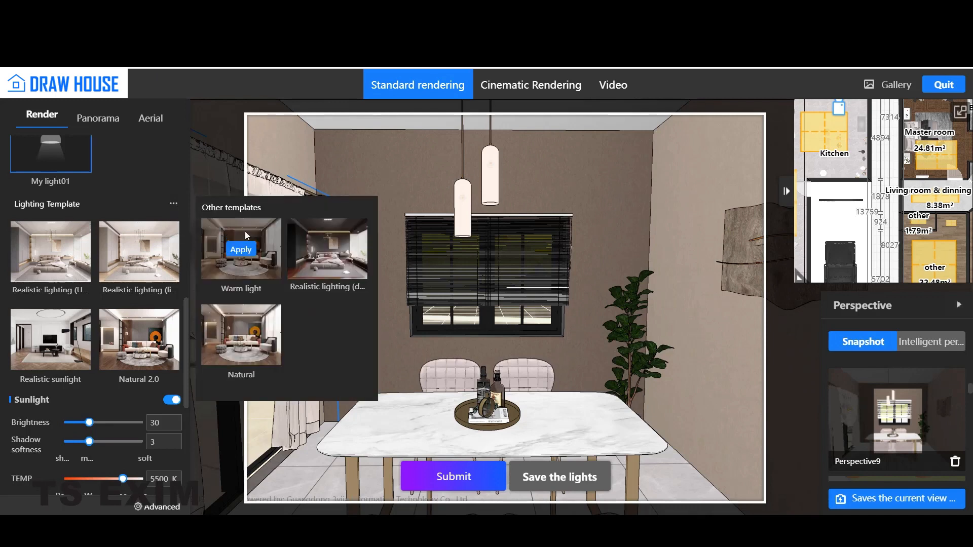
mouse_move(262, 343)
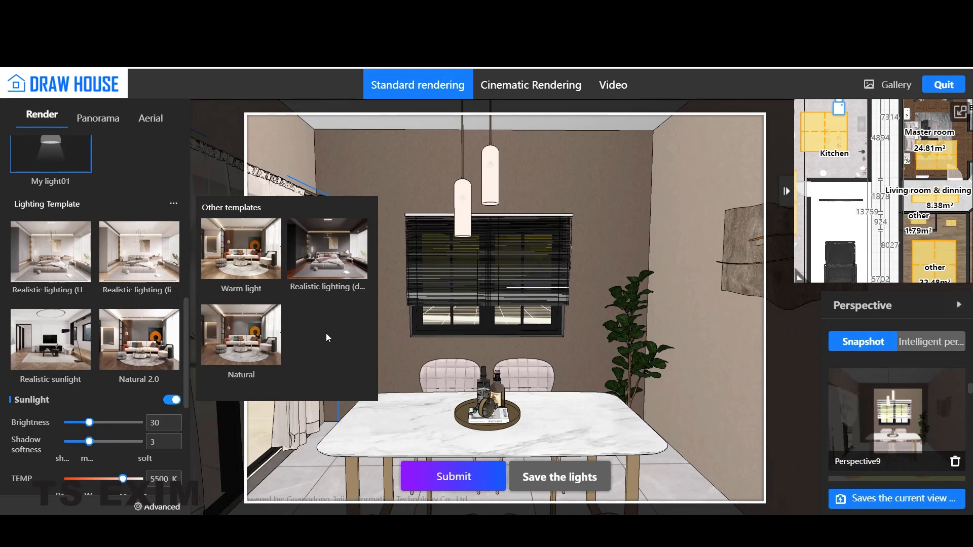
click(433, 203)
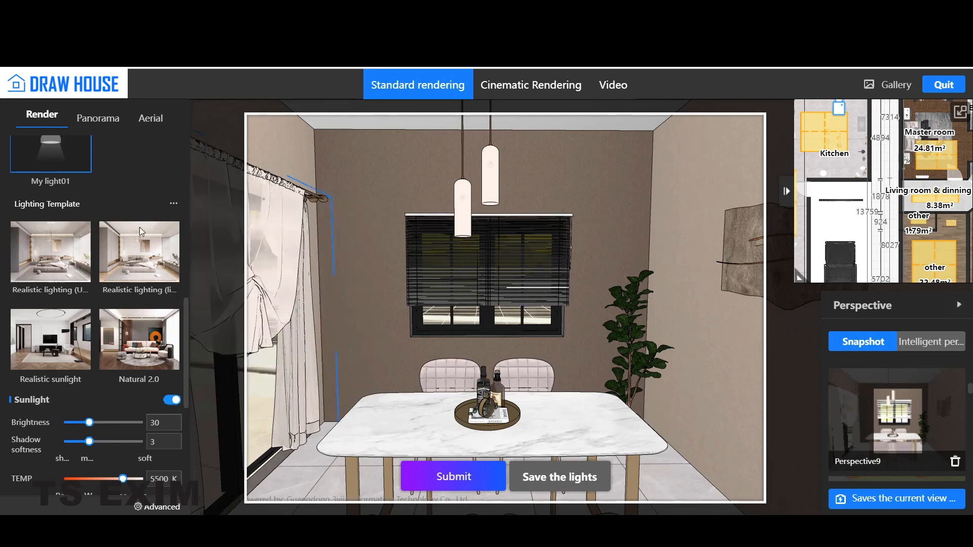
mouse_move(144, 259)
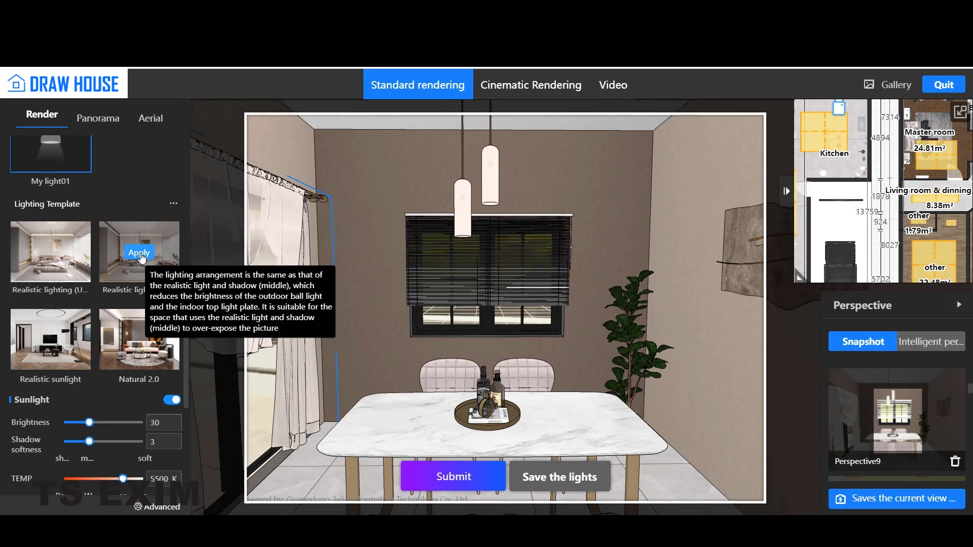
click(140, 257)
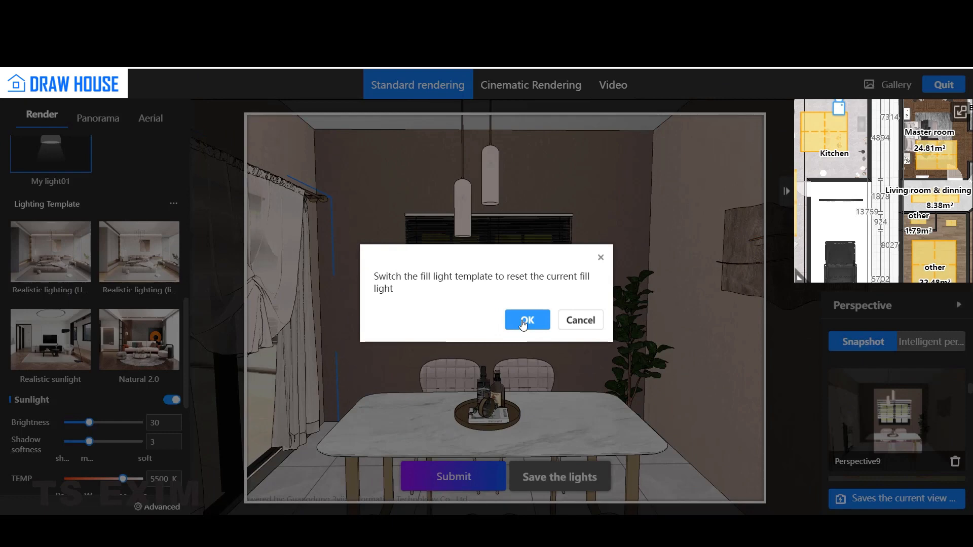
click(523, 323)
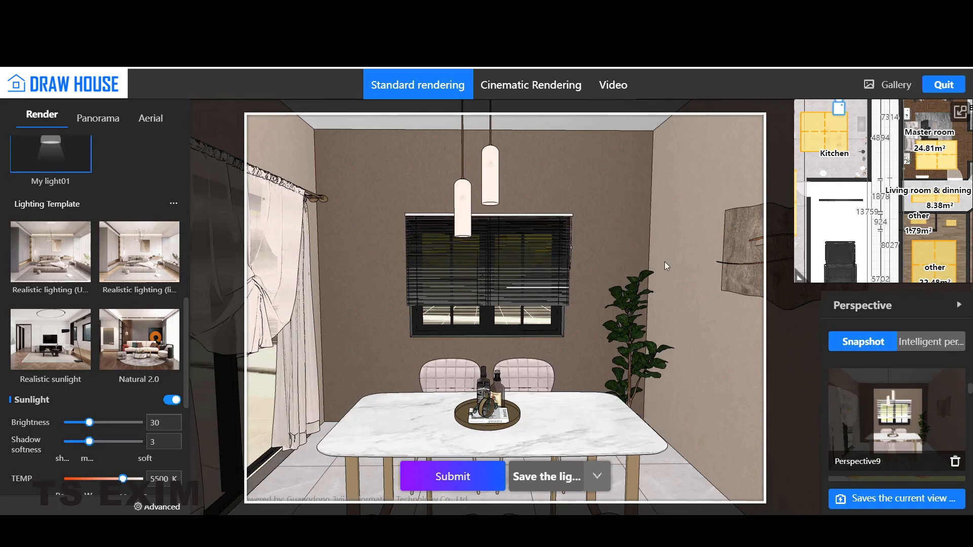
click(966, 114)
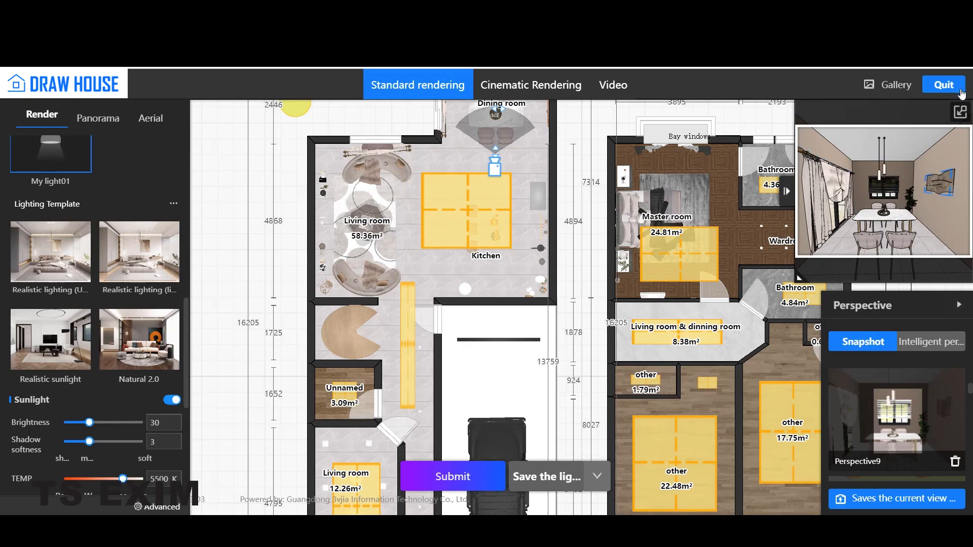
click(959, 112)
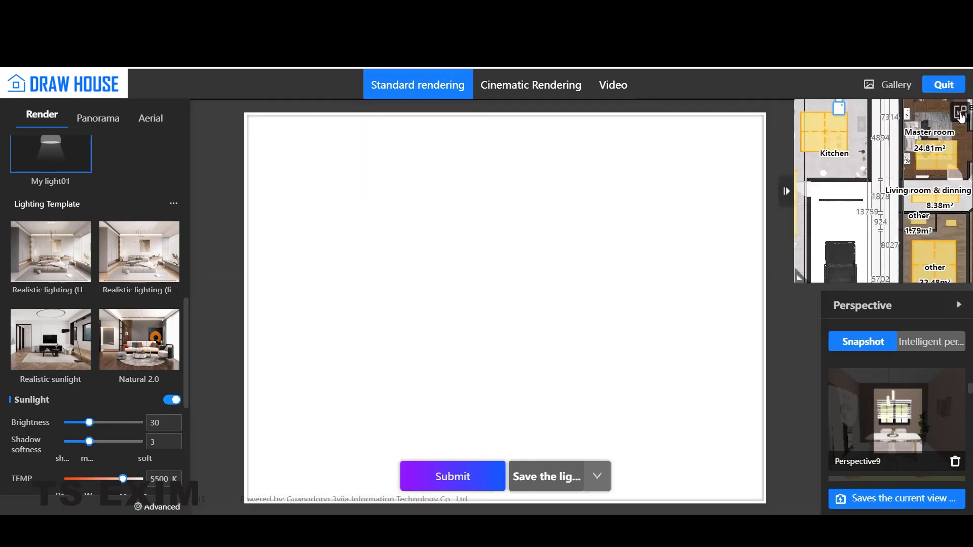
Step: Recall the living room TV wall snapshot Perspective8 and set its composition to 4:3
scroll(916, 424, down, 2)
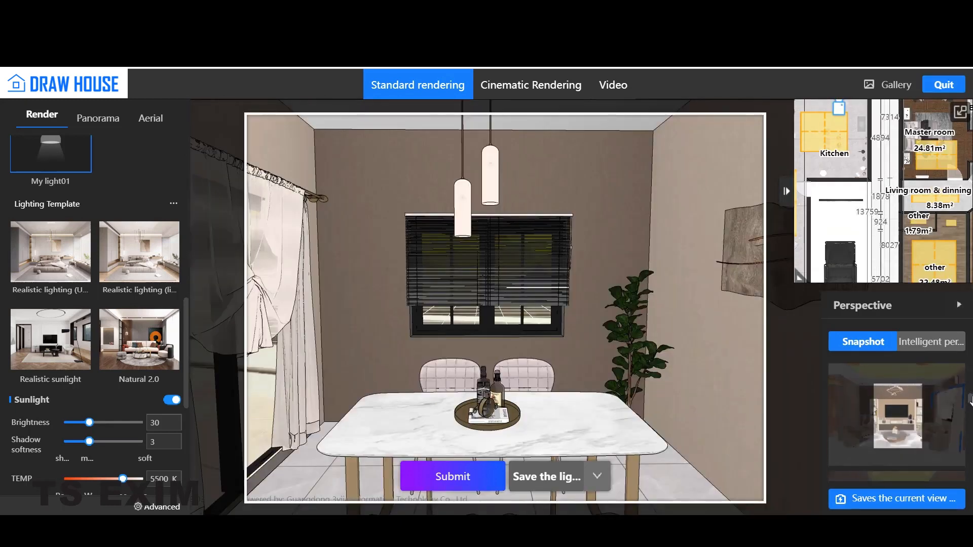
click(916, 424)
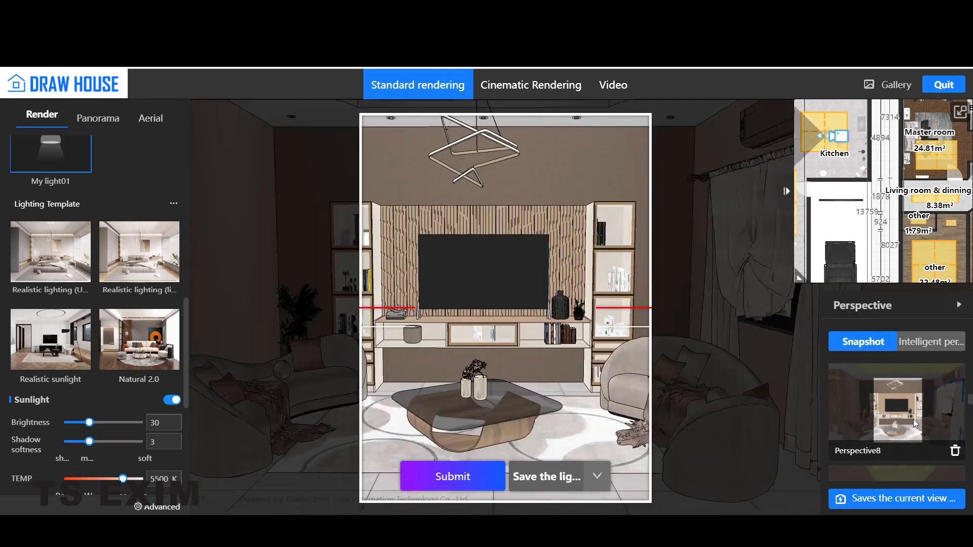
scroll(191, 274, up, 4)
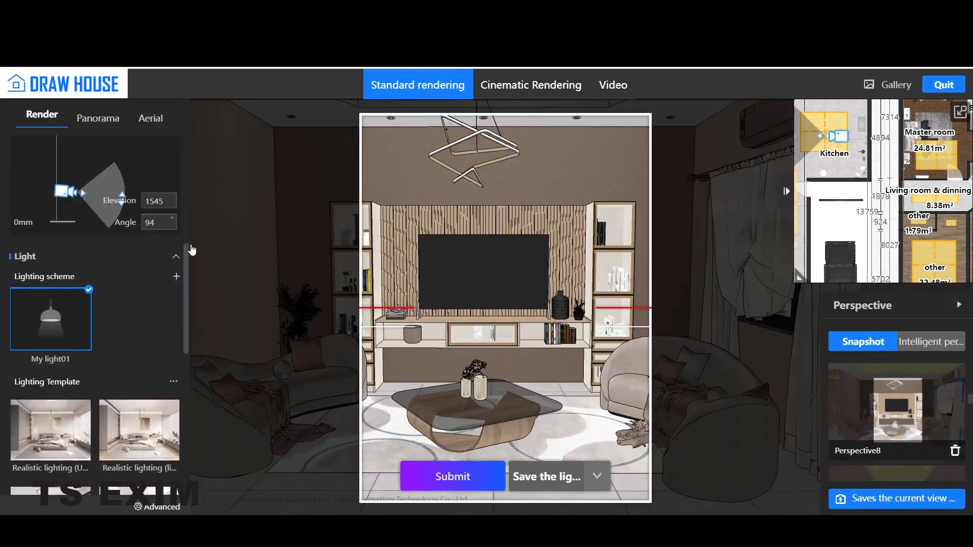
scroll(183, 228, up, 8)
click(69, 256)
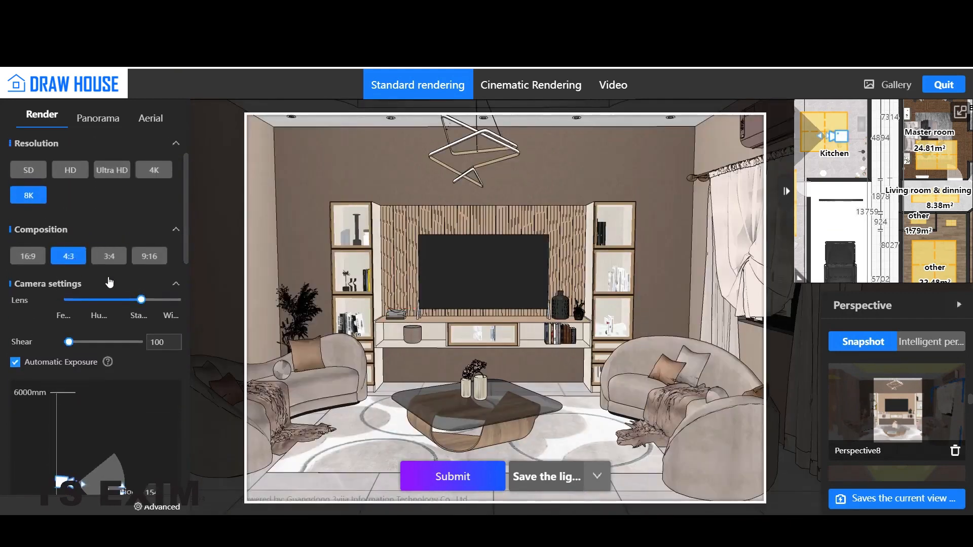
Step: Widen the lens toward wide angle to take in the whole living room, and tilt the camera slightly upward
drag(140, 299, 164, 301)
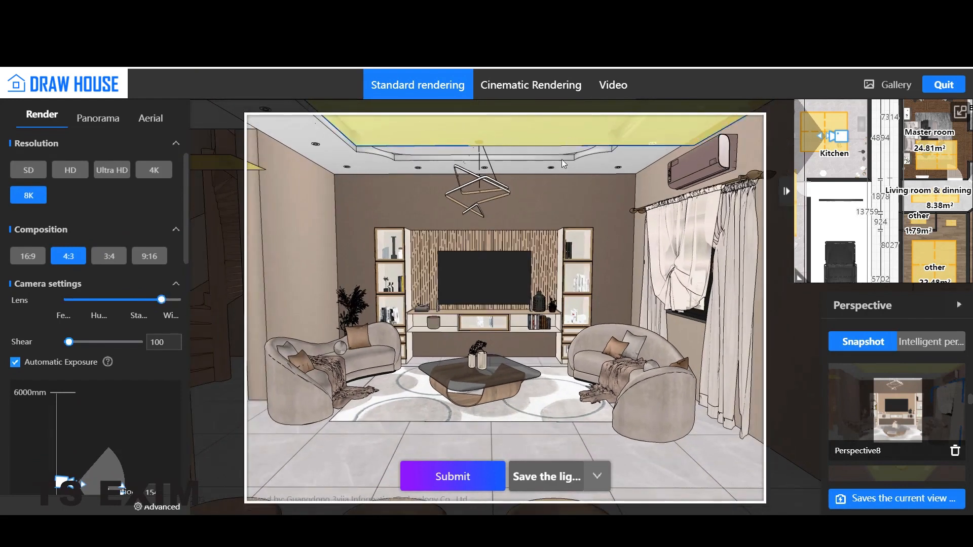
drag(604, 300, 607, 291)
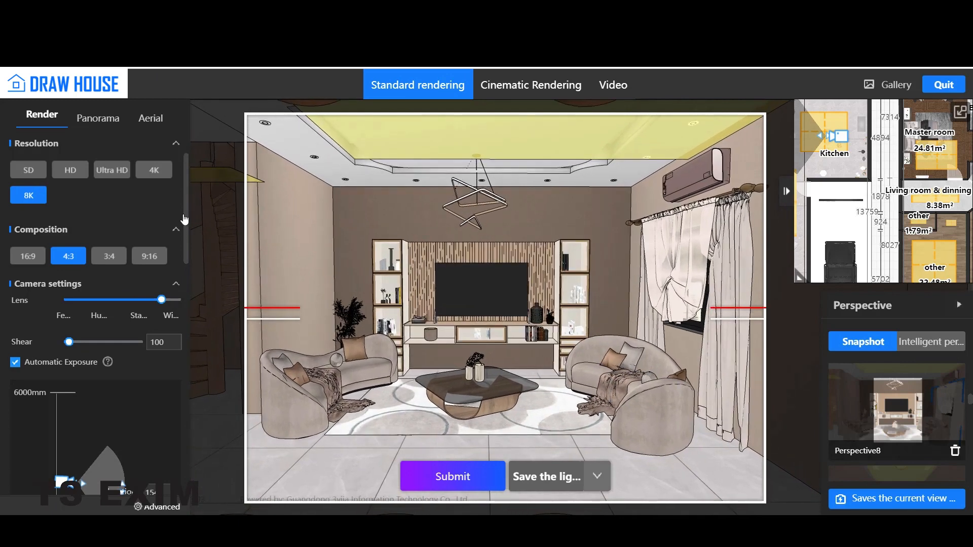
Step: Apply the Natural lighting template from the other templates, accepting the reset of the current fill light
drag(186, 220, 186, 343)
scroll(185, 343, down, 2)
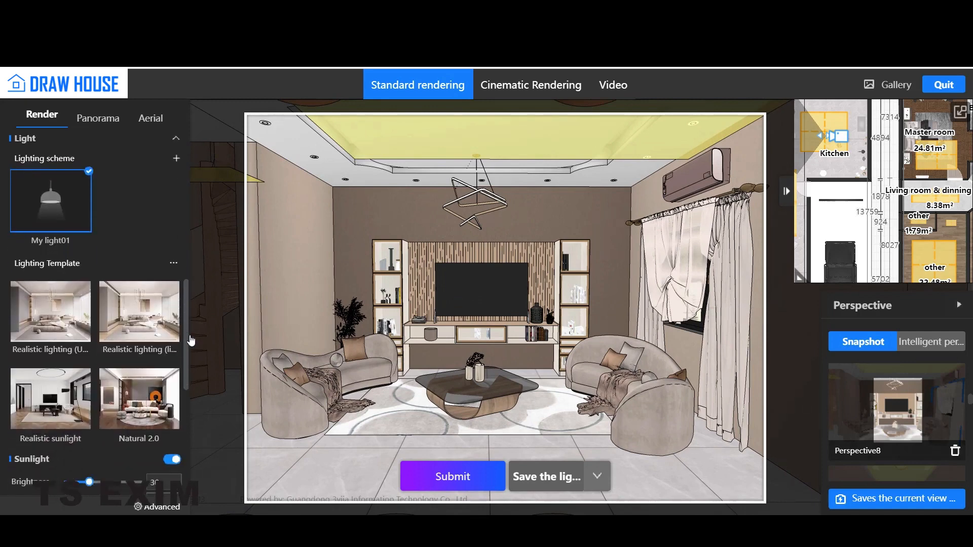
click(174, 263)
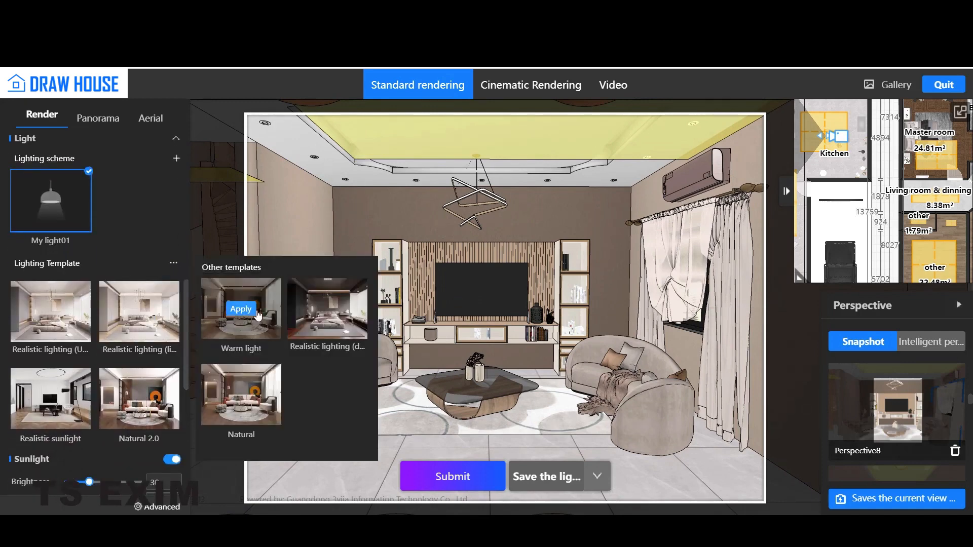
mouse_move(249, 394)
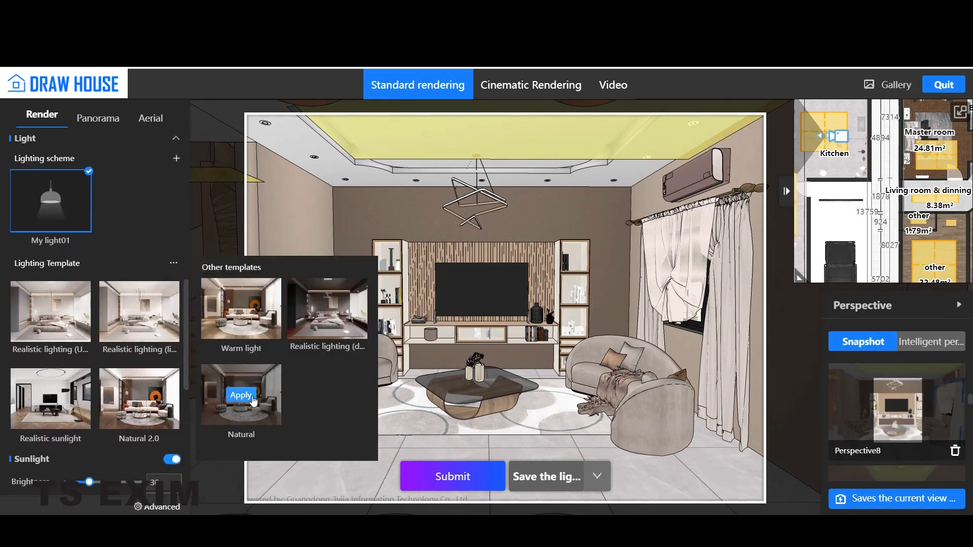
click(252, 398)
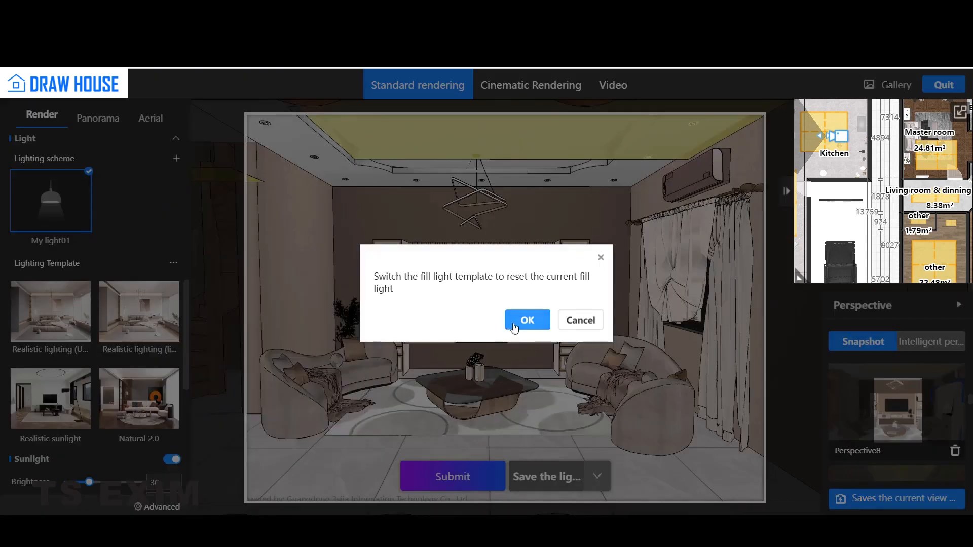
click(514, 328)
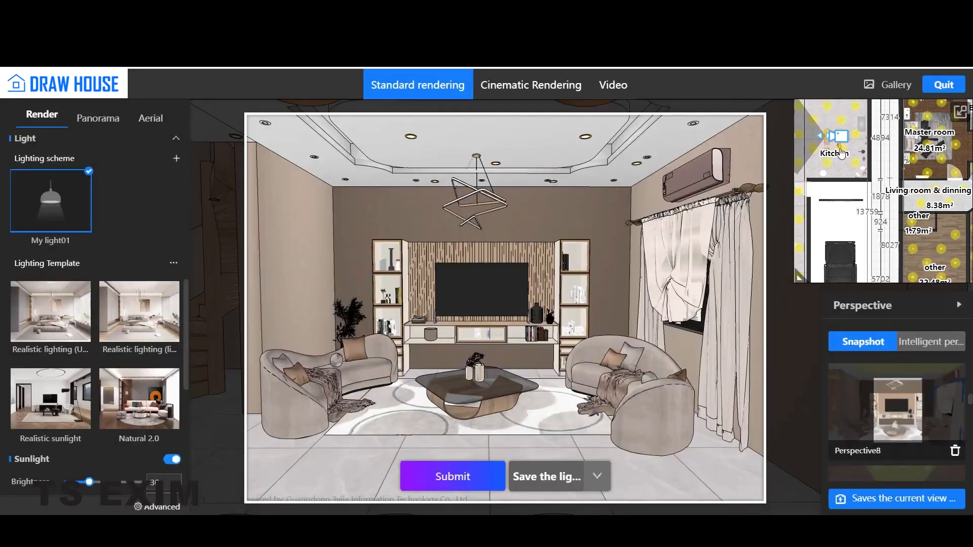
Step: Show the full-size floor plan and check the settings of a fill light in the hallway below the living room
click(960, 112)
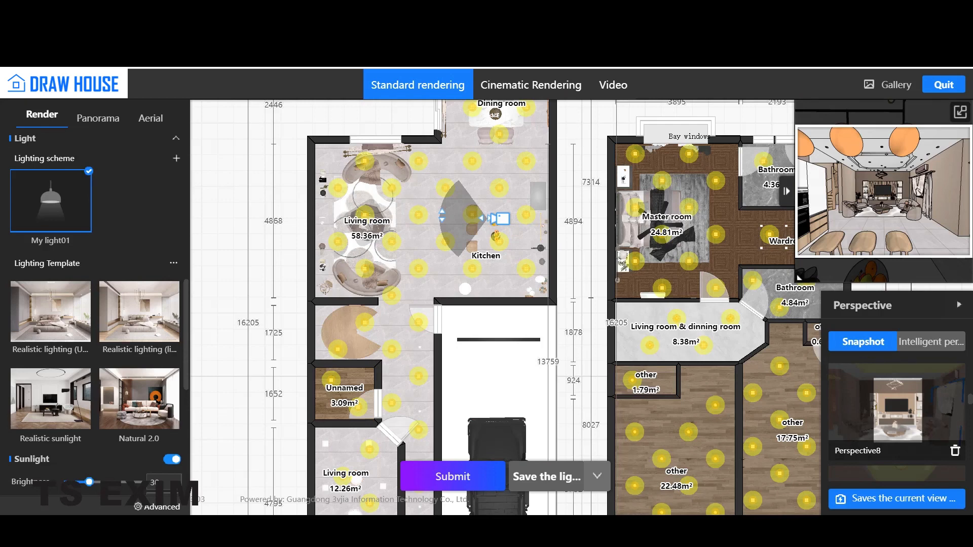
click(392, 349)
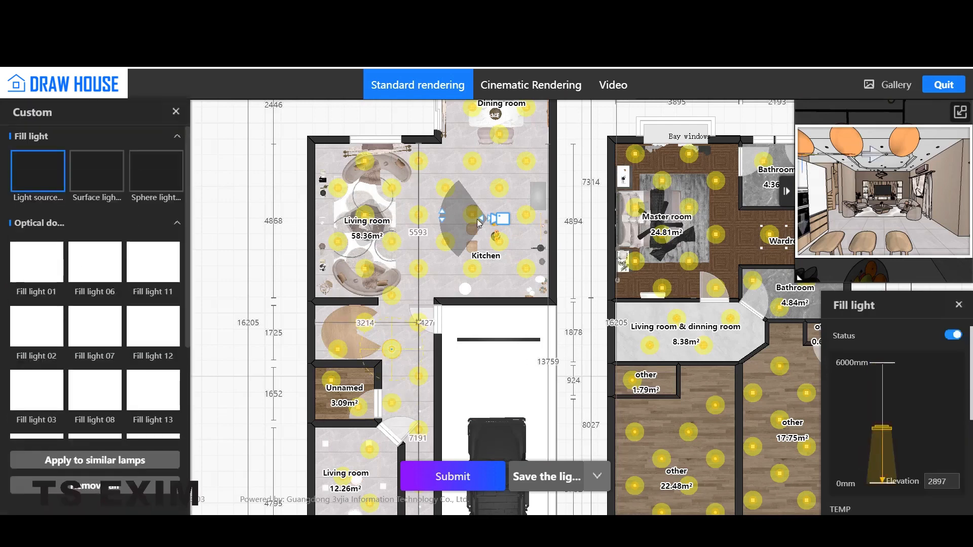
click(176, 112)
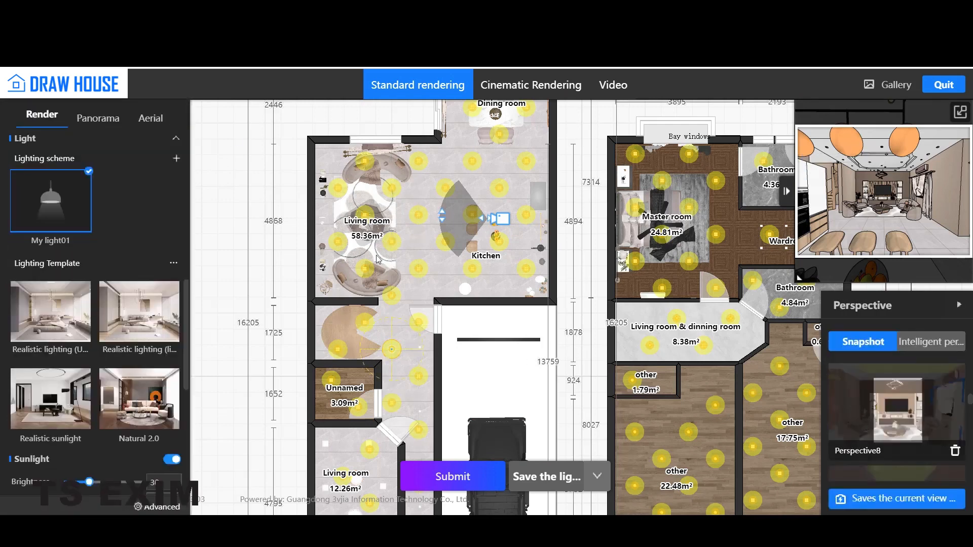
Step: Delete the two fill lights in the small Unnamed 3.09 m² room on the floor plan, and return to the 3D view
click(334, 380)
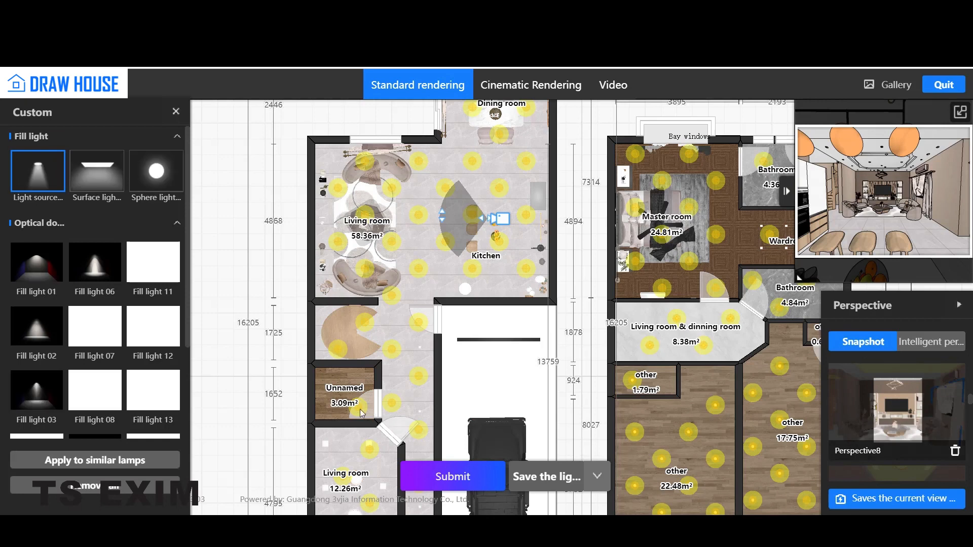
click(360, 411)
click(354, 369)
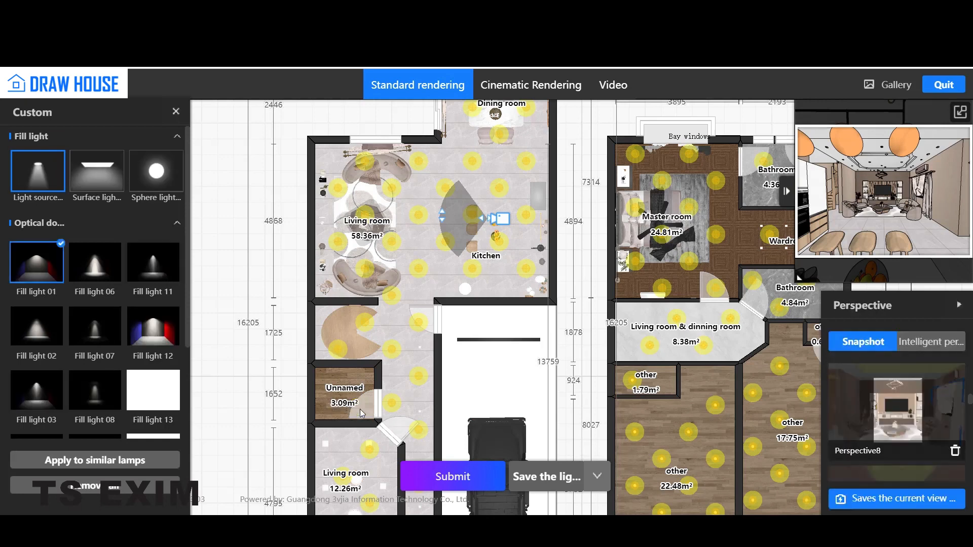
click(177, 112)
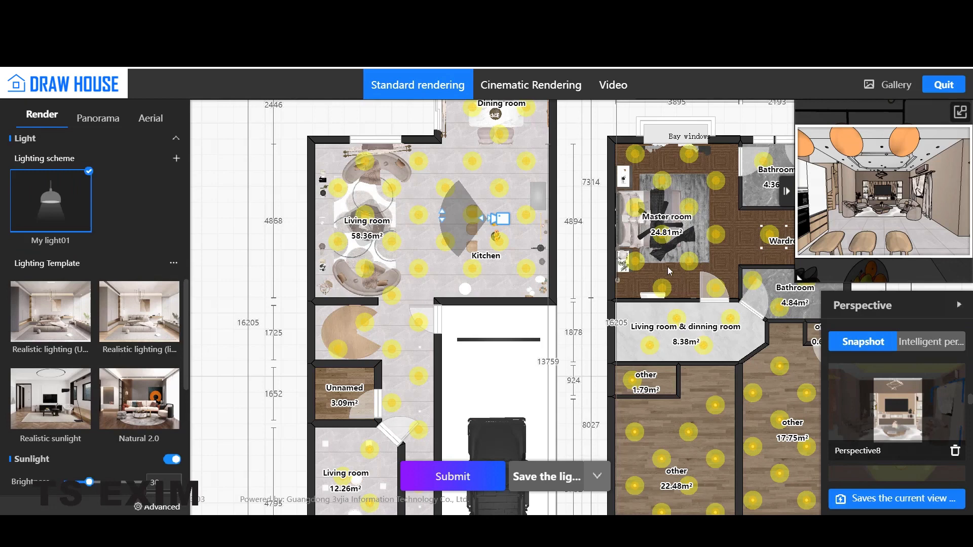
click(959, 113)
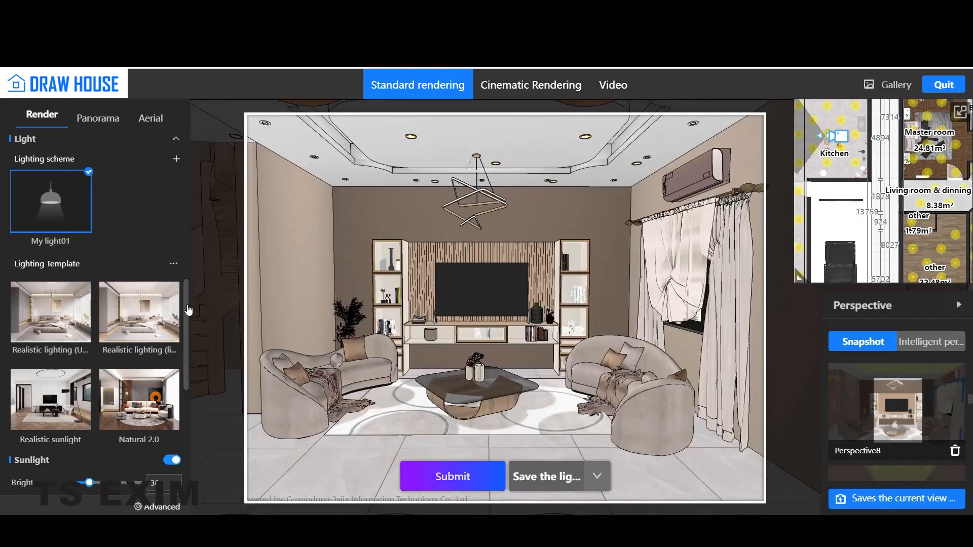
Step: Switch the sunlight to the Customization sun position option and move the view outside the house to see the sun's direction
scroll(187, 318, down, 1)
scroll(187, 317, down, 4)
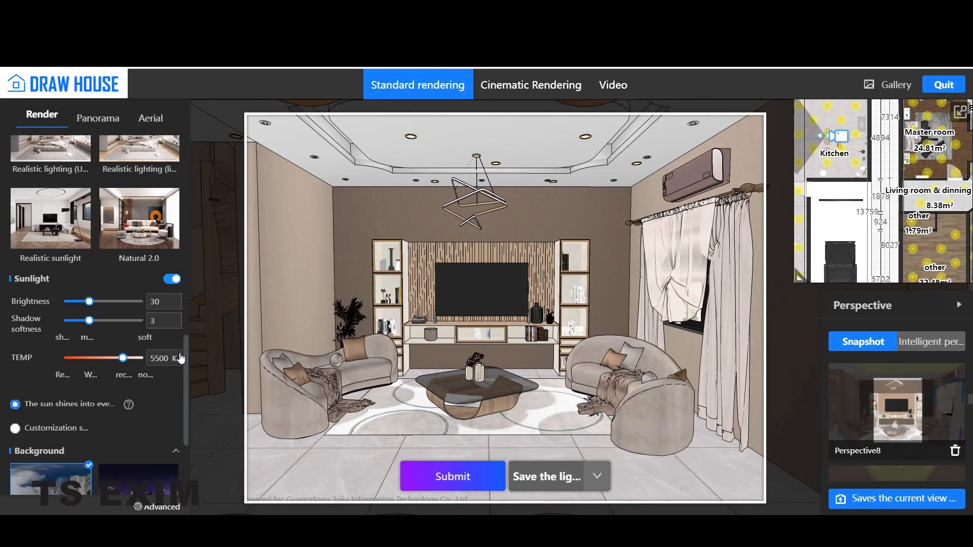
scroll(51, 251, down, 1)
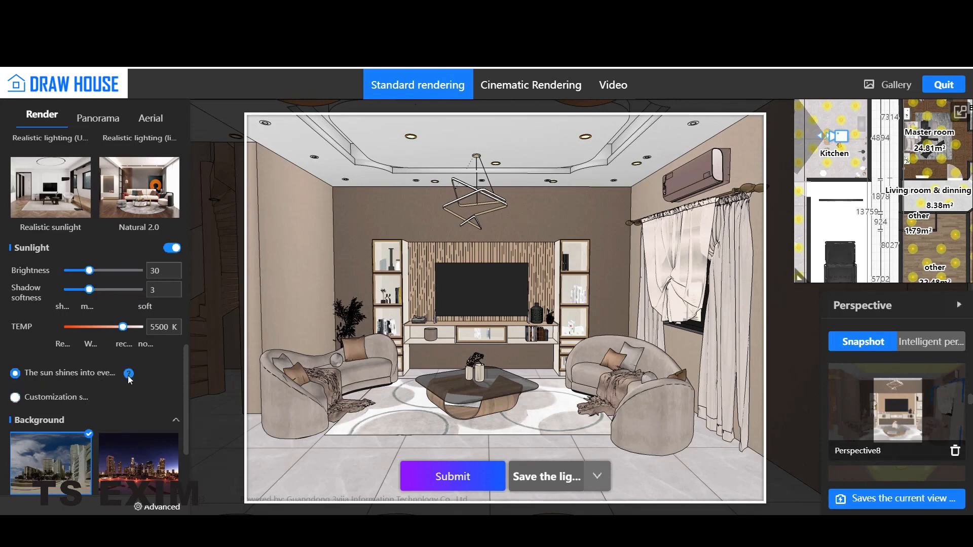
mouse_move(129, 377)
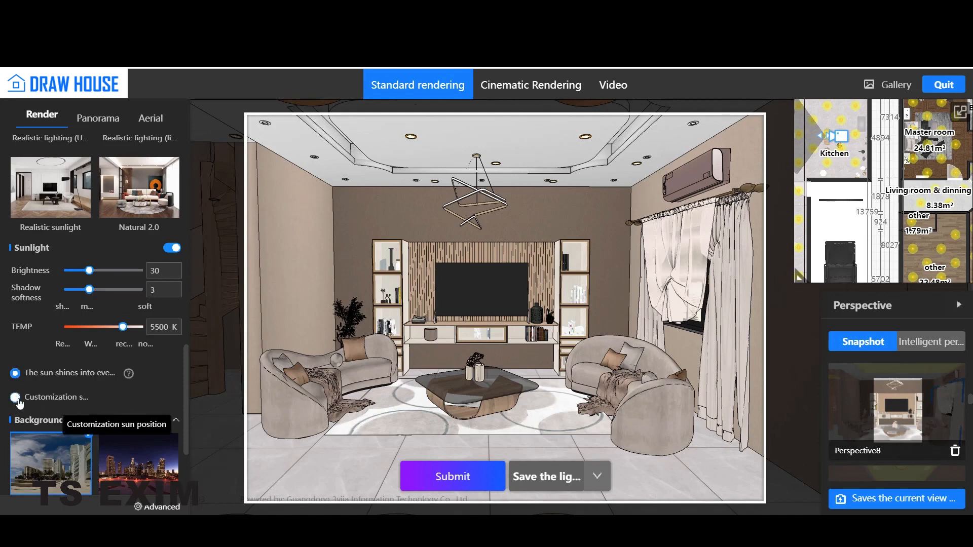
click(153, 403)
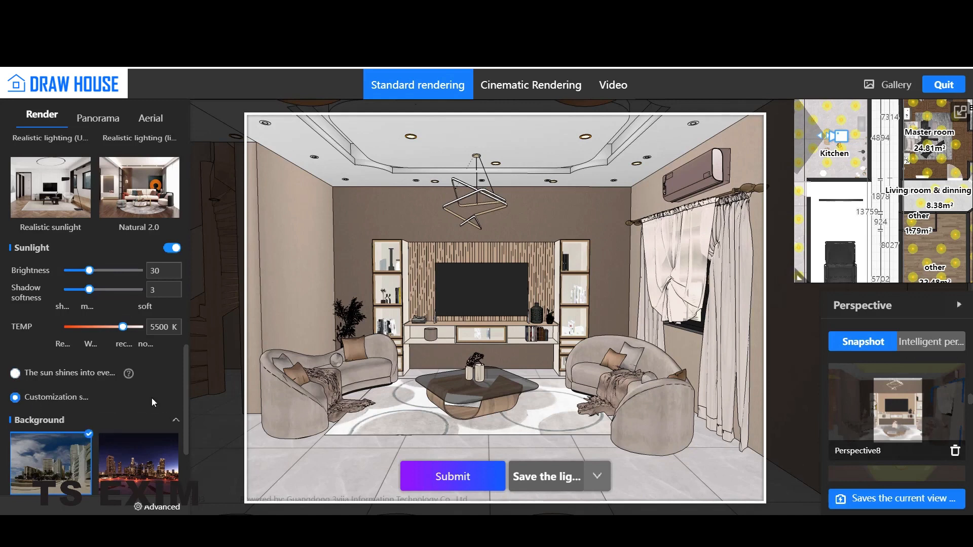
click(59, 397)
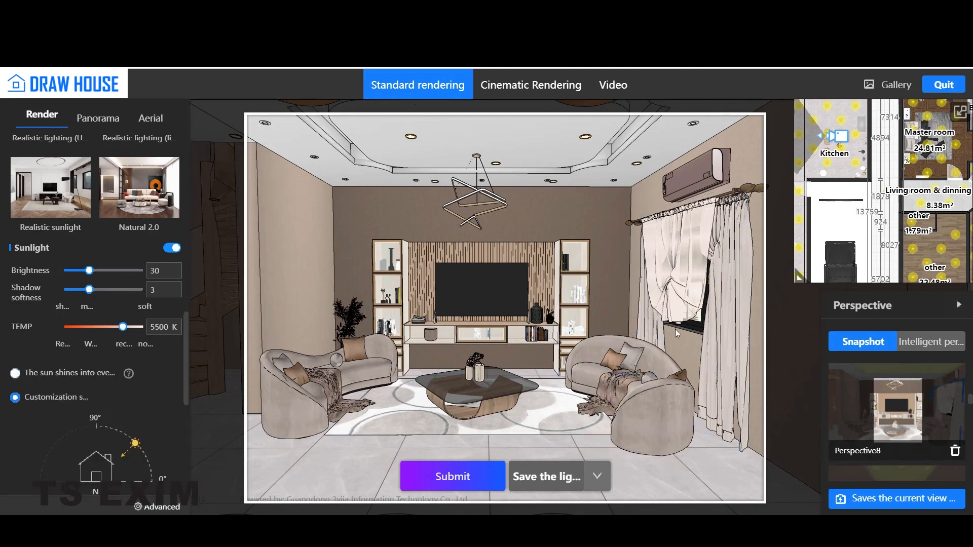
drag(622, 342, 312, 406)
drag(582, 239, 457, 289)
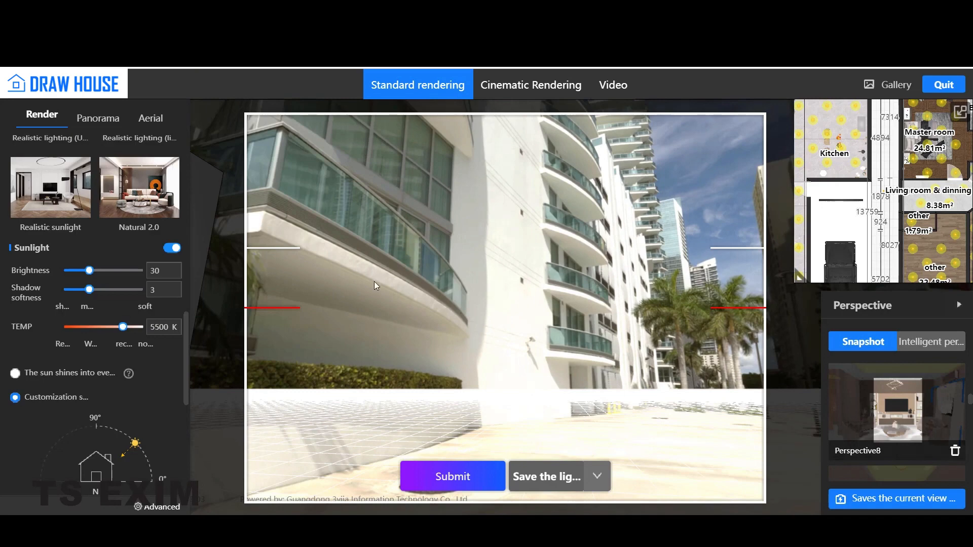
drag(375, 282, 344, 339)
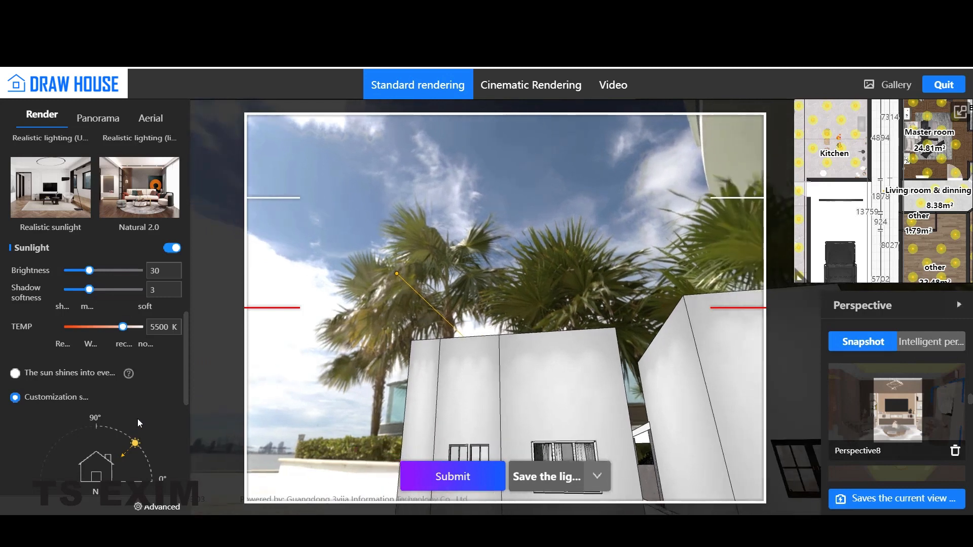
Step: Lower the custom sun's elevation angle and shift its direction from east slightly toward north
scroll(186, 380, down, 3)
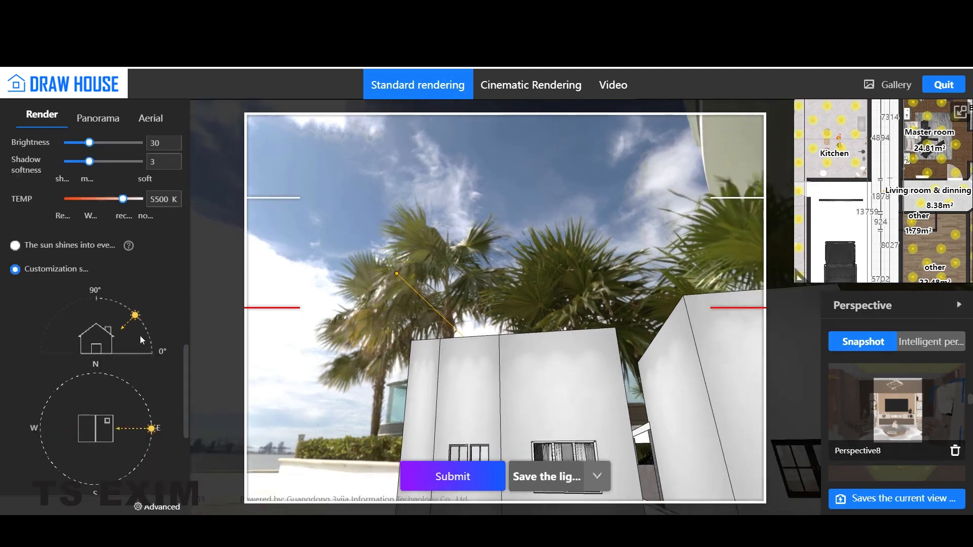
mouse_move(138, 321)
mouse_down()
mouse_move(149, 341)
mouse_move(146, 328)
mouse_up()
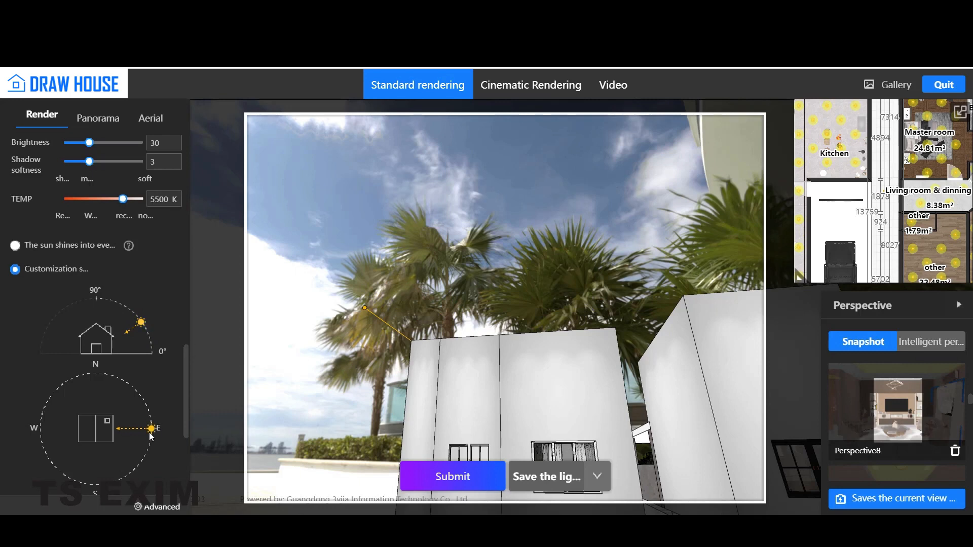
drag(153, 437, 146, 404)
drag(141, 322, 152, 324)
drag(186, 377, 187, 352)
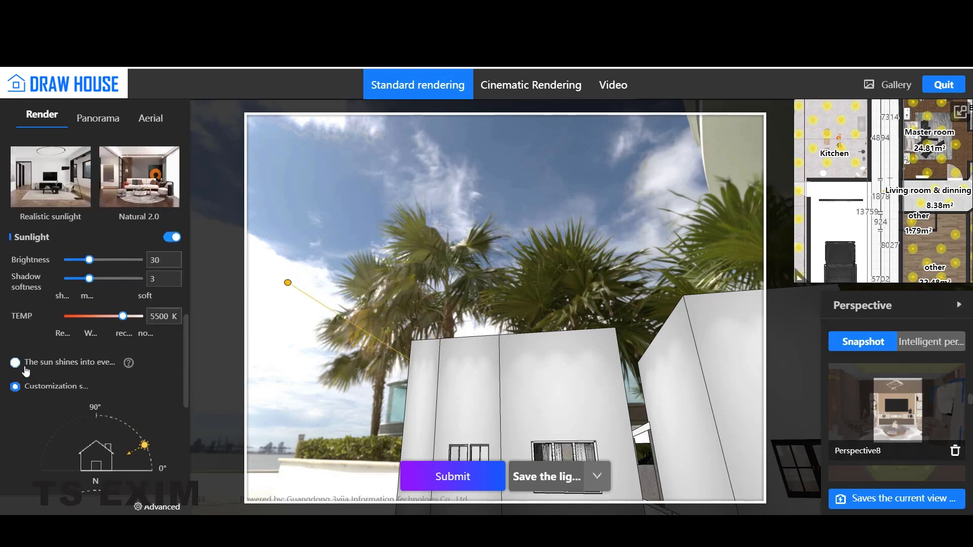
Step: Set the sunlight back to "The sun shines into eve..." and recall the Perspective8 snapshot
click(15, 363)
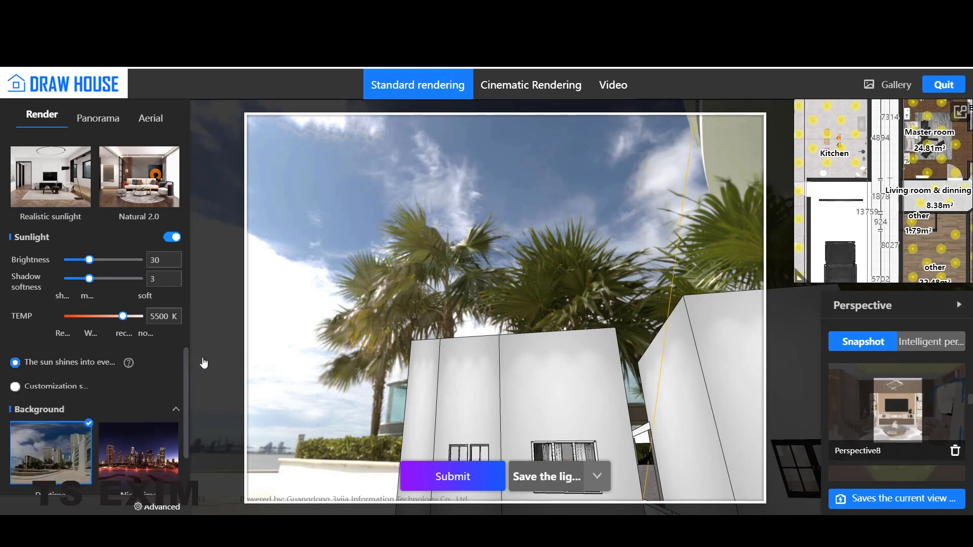
click(888, 423)
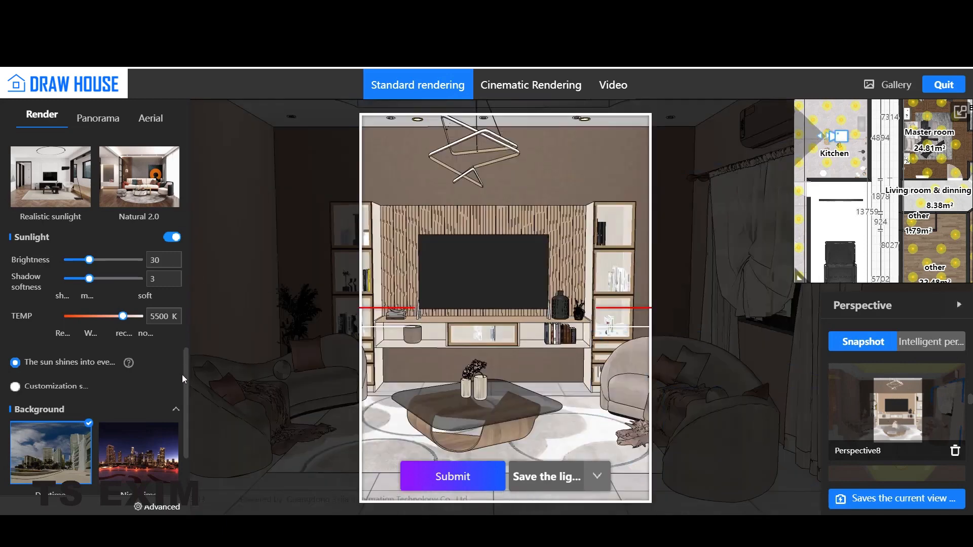
Step: Look through the available Daytime background scenes without choosing another one
drag(187, 388, 184, 429)
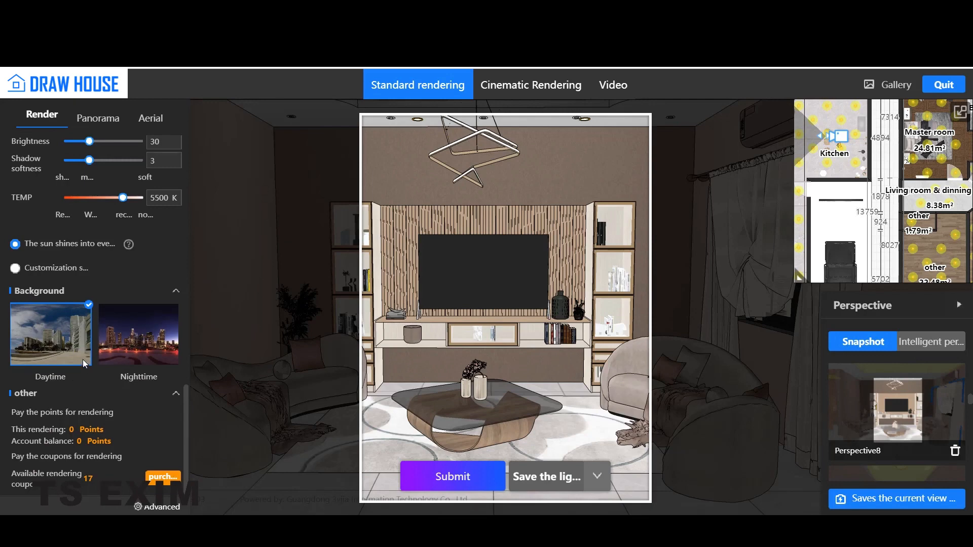
mouse_move(70, 361)
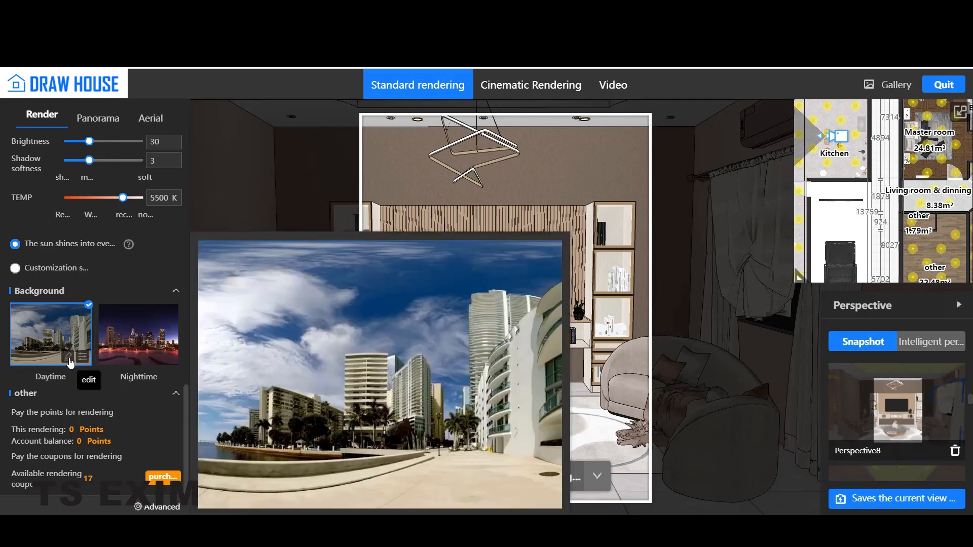
click(69, 358)
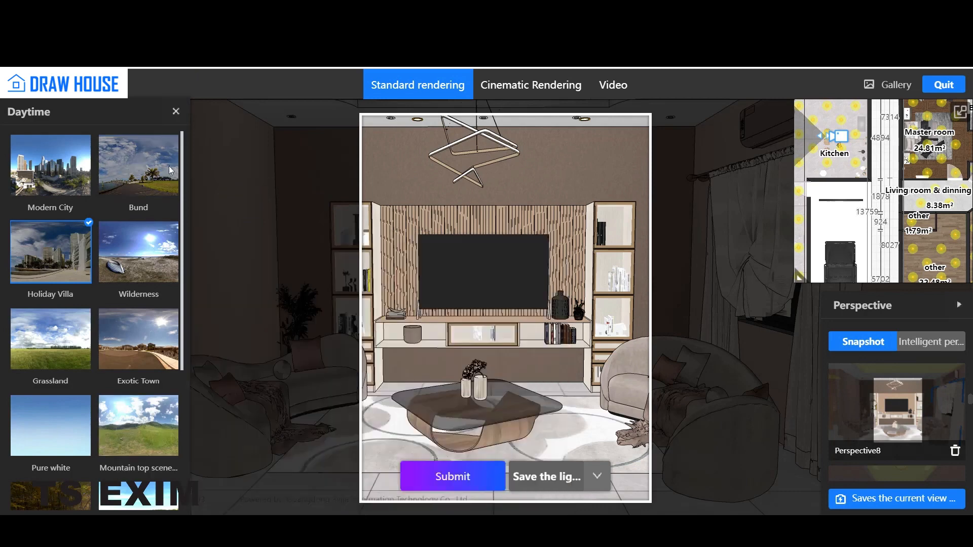
click(176, 111)
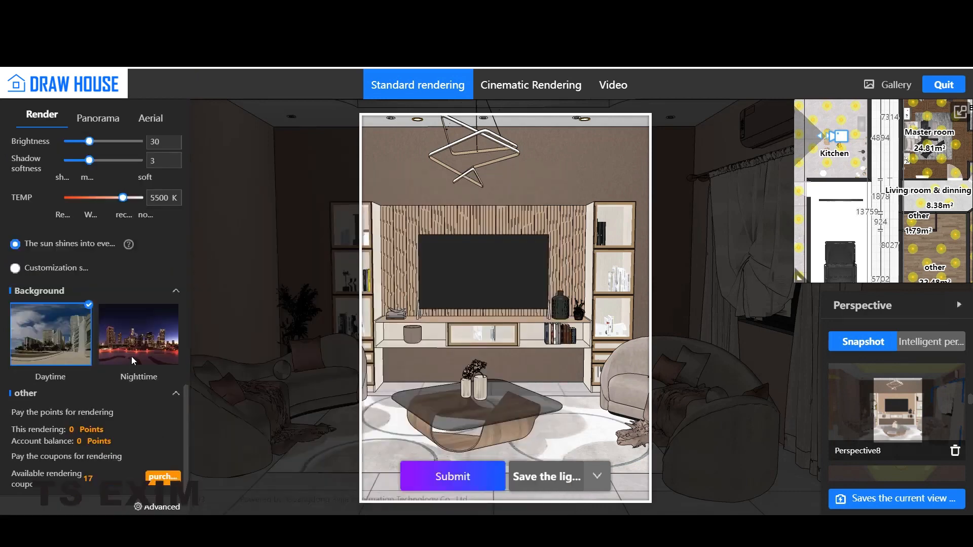
Step: Switch the background to Nighttime and look through its available scenes
click(169, 361)
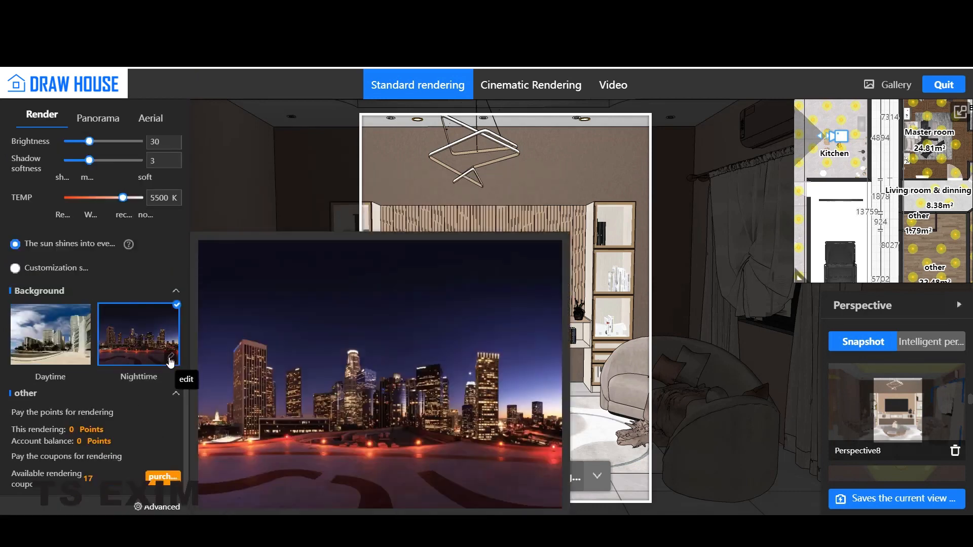
click(170, 360)
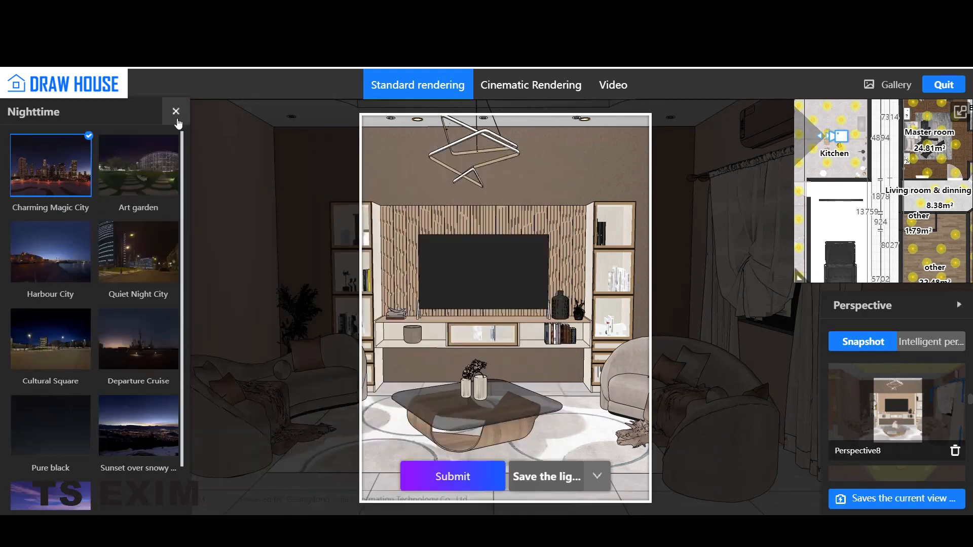
click(176, 114)
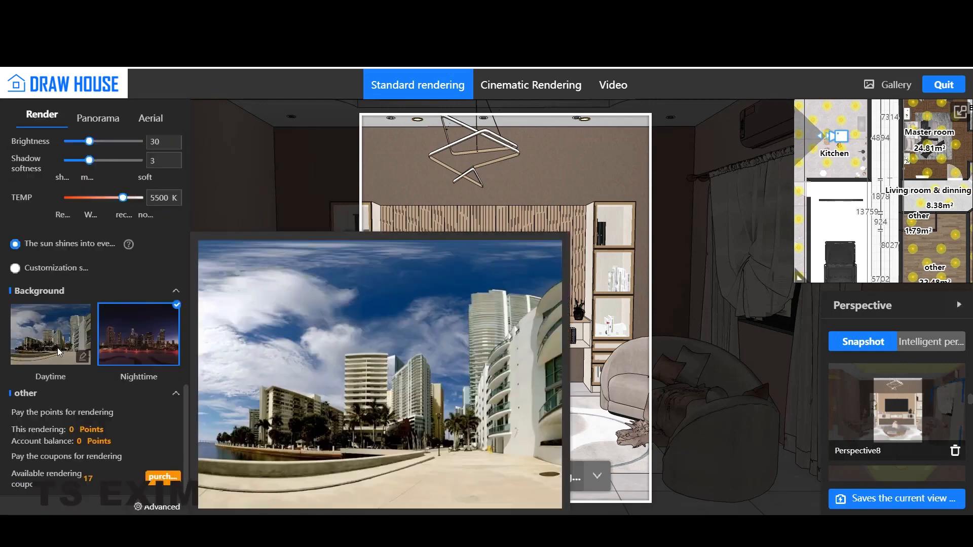
Step: Set the background to Daytime, check Holiday Villa's rotation angle and location brightness settings, and view the backdrop outside the house
click(57, 348)
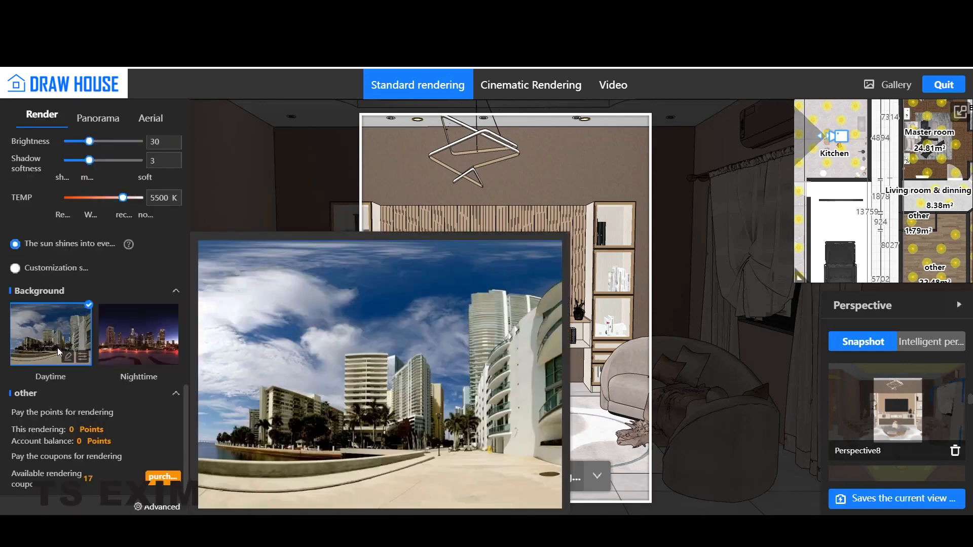
click(81, 359)
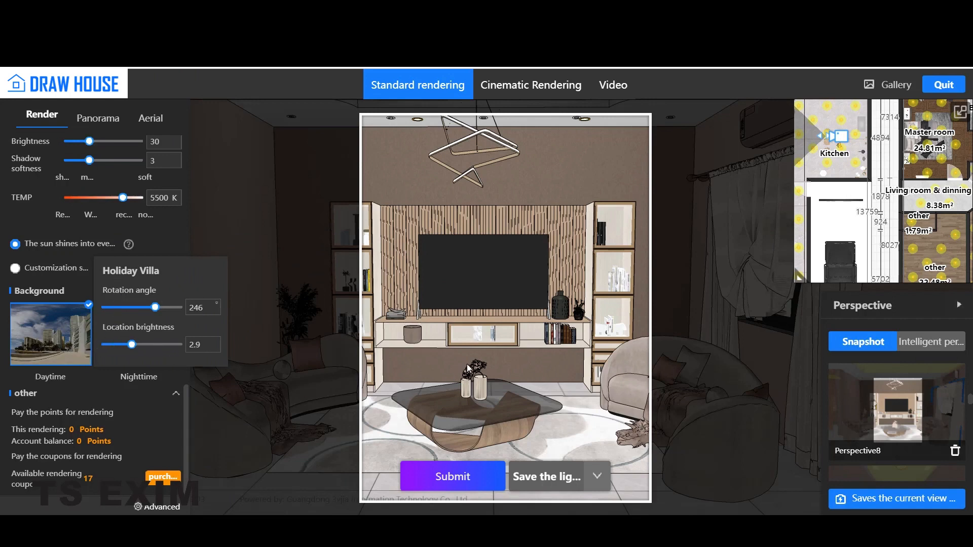
drag(673, 354, 600, 336)
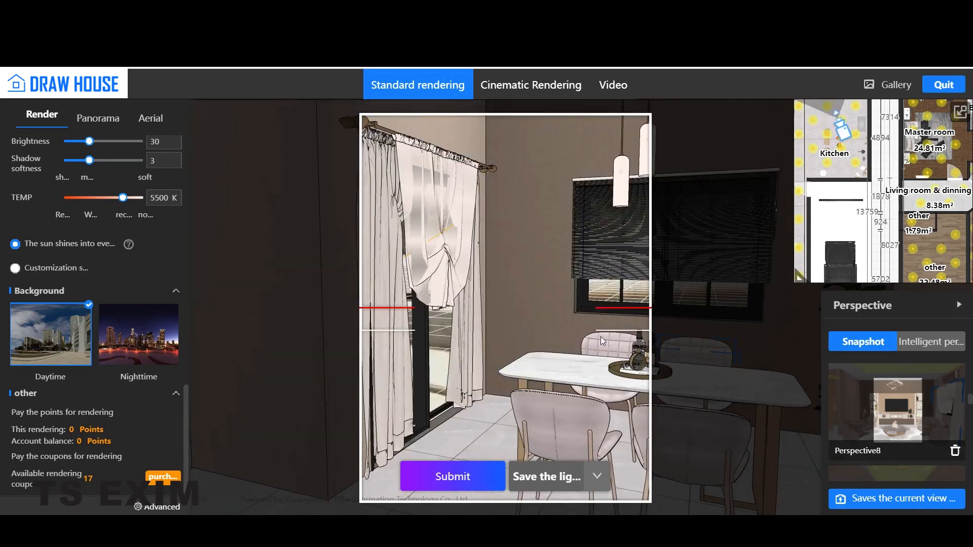
scroll(476, 325, up, 10)
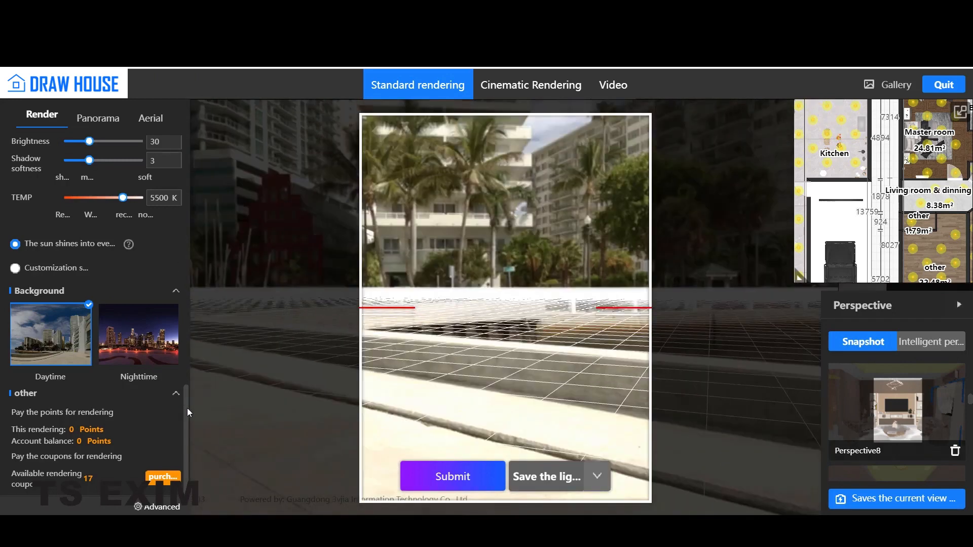
Step: Set the composition to 4:3 and widen the camera lens for the outdoor backdrop view
drag(187, 386, 187, 200)
scroll(156, 177, up, 1)
click(72, 194)
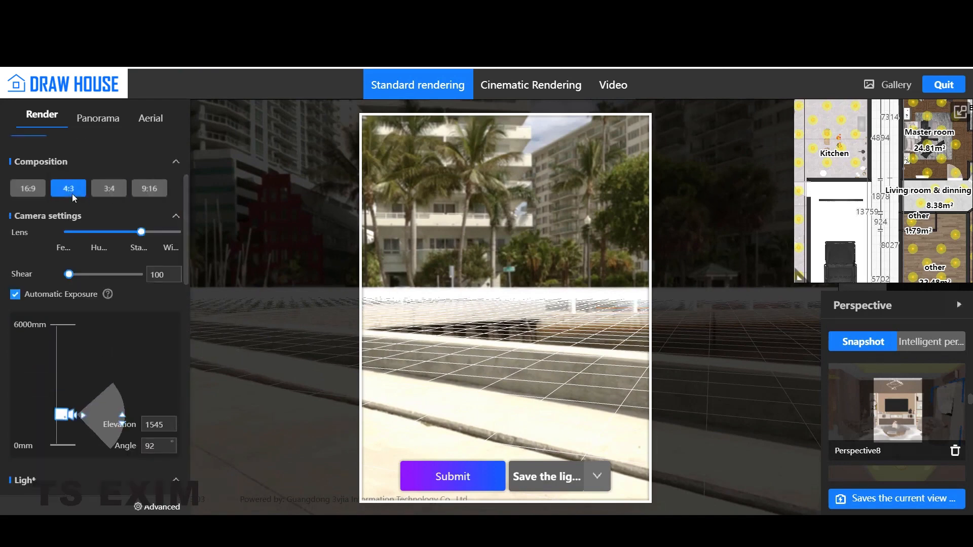
drag(141, 233, 187, 472)
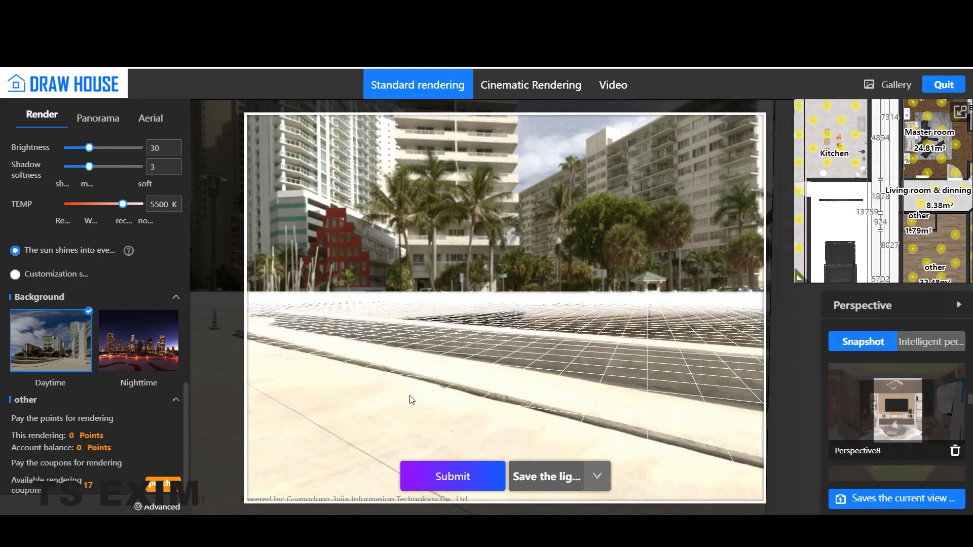
Step: Tilt the view of the outdoor backdrop and change the rotation angle of the Holiday Villa daytime background
drag(428, 369, 457, 203)
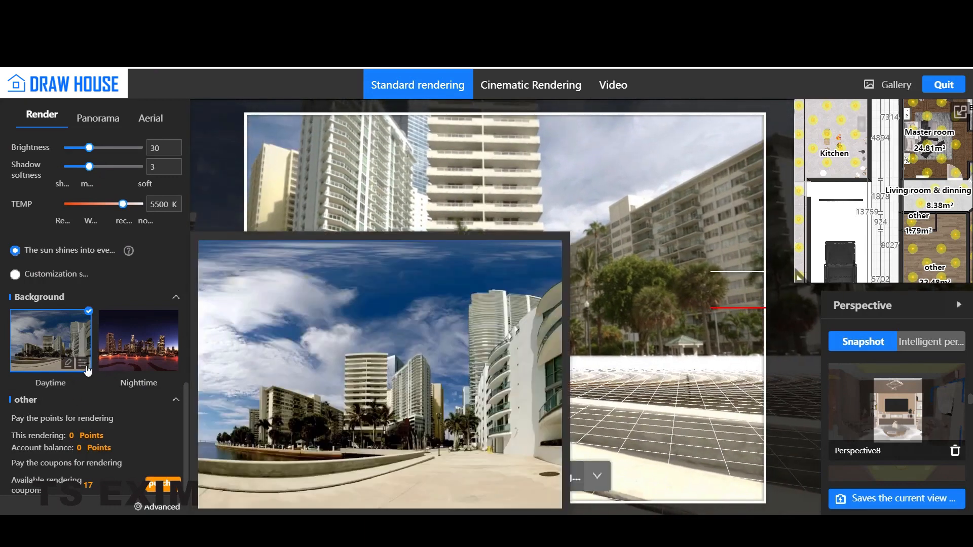
click(83, 364)
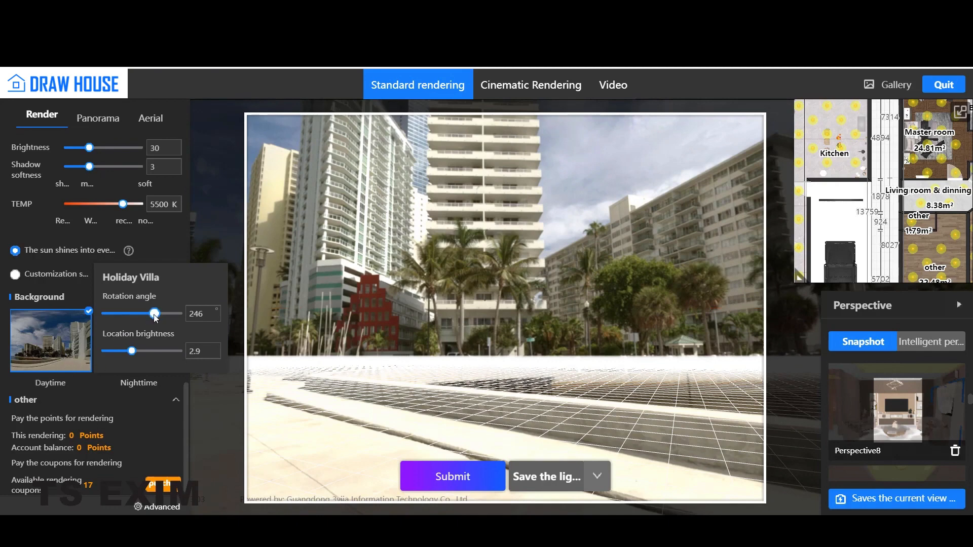
drag(154, 317, 126, 357)
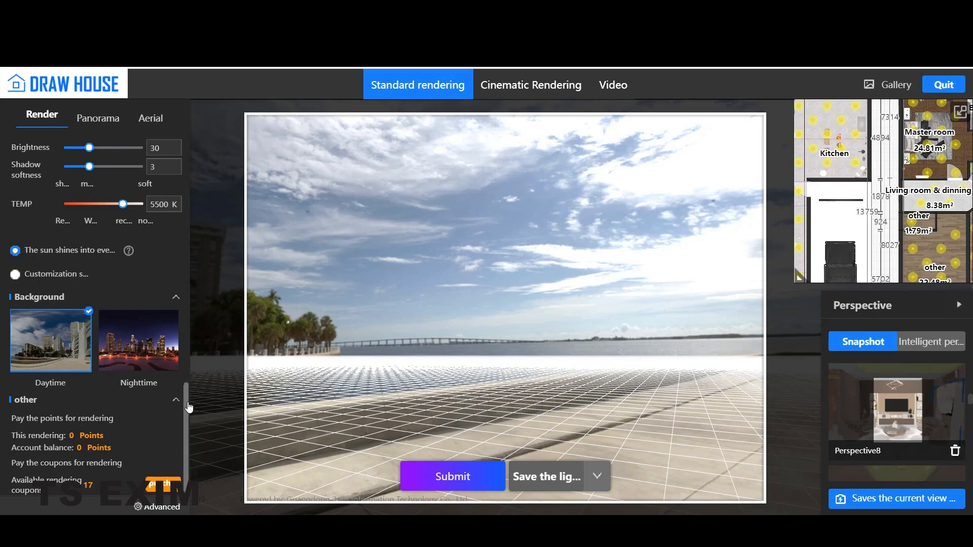
Step: Recall the Perspective8 snapshot and set the render resolution to 4K
drag(186, 389, 185, 141)
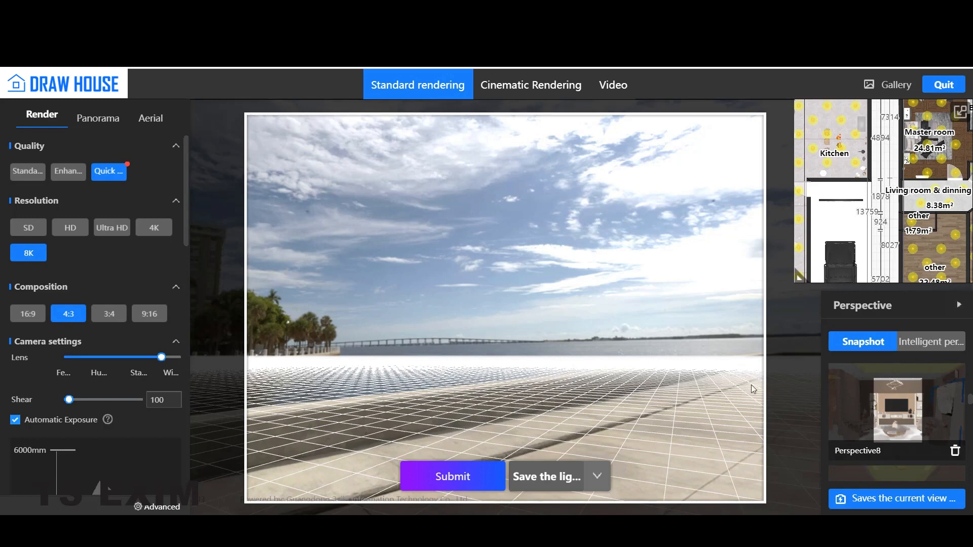
click(909, 425)
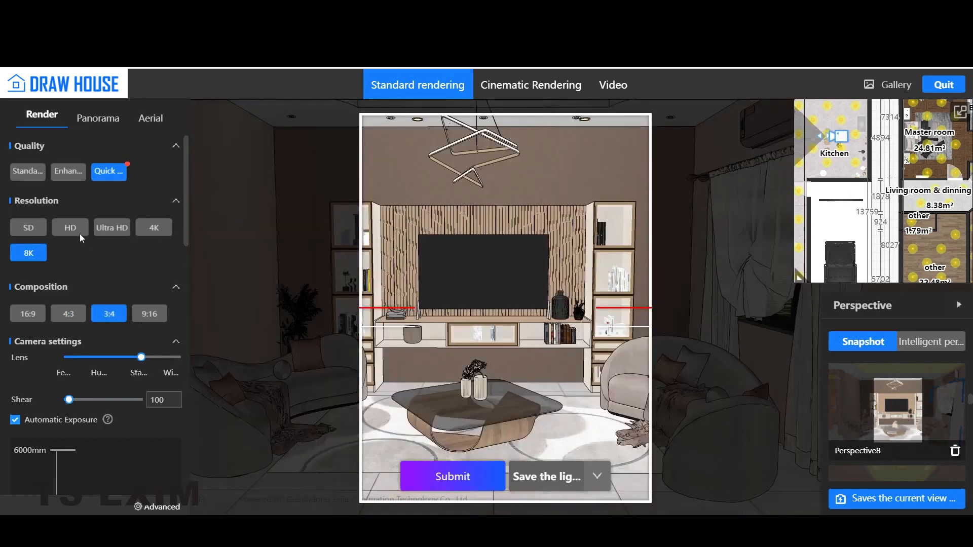
click(124, 232)
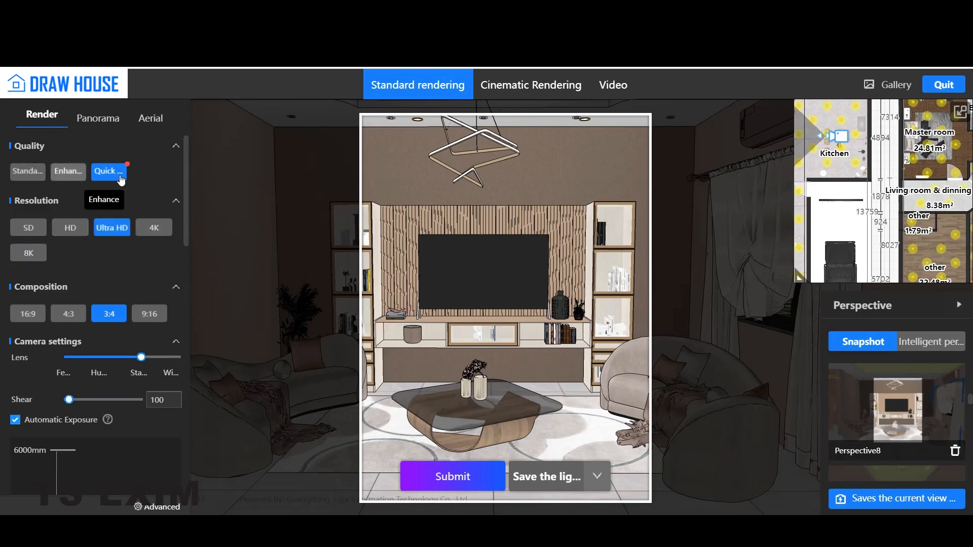
click(144, 229)
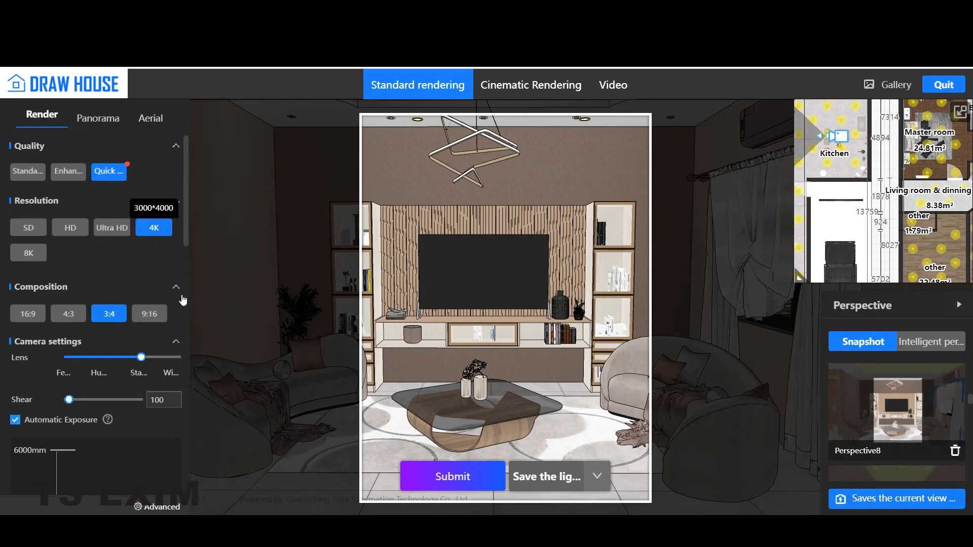
Step: Set the composition to 4:3, widen the camera lens and slightly adjust the view of the TV wall
click(79, 313)
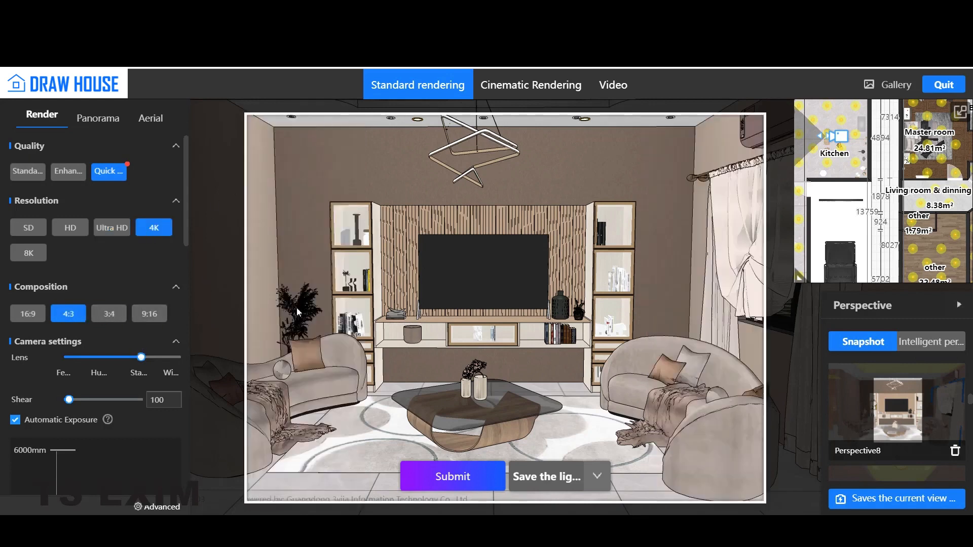
drag(141, 357, 154, 358)
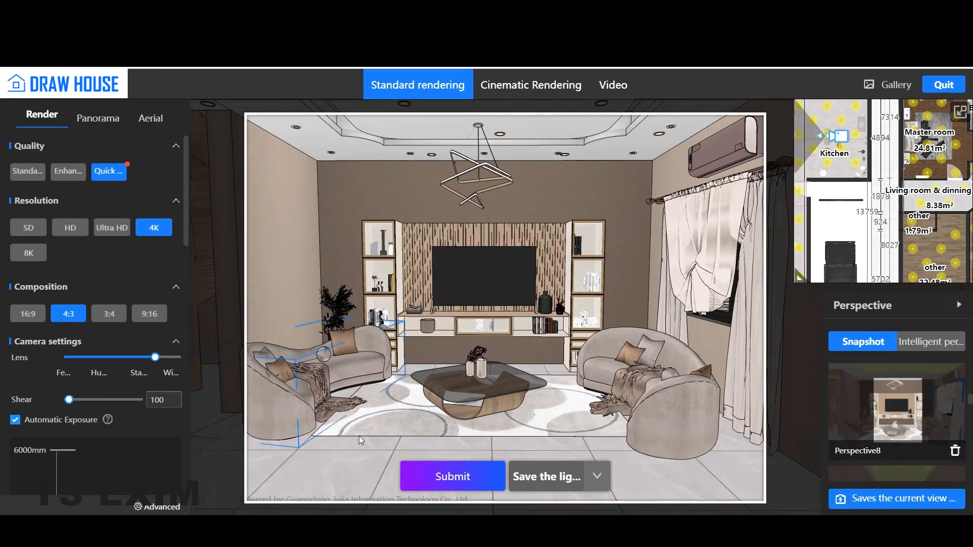
drag(357, 436, 357, 430)
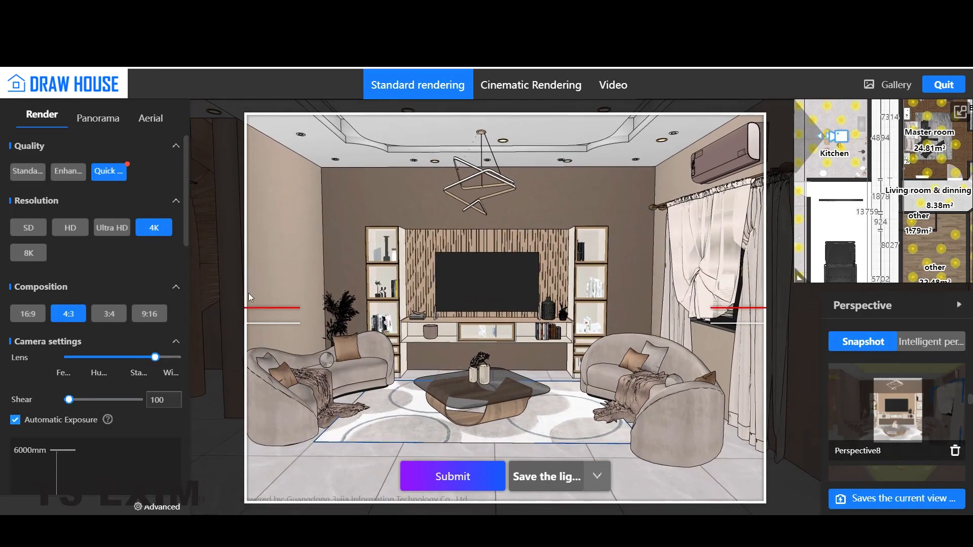
Step: Review the Automatic Exposure, lighting scheme, sunlight, background and coupon payment settings for the render
scroll(187, 296, down, 3)
scroll(188, 297, down, 4)
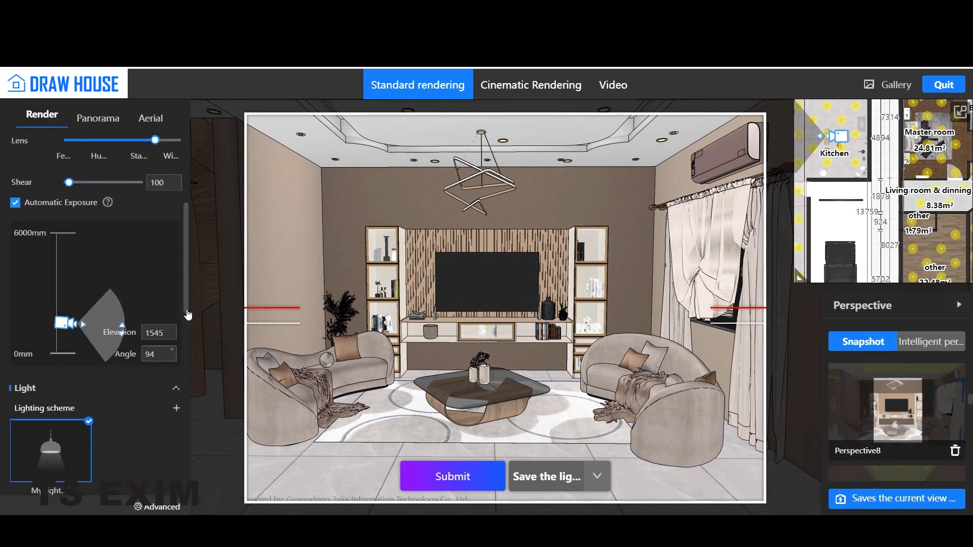
scroll(188, 334, up, 5)
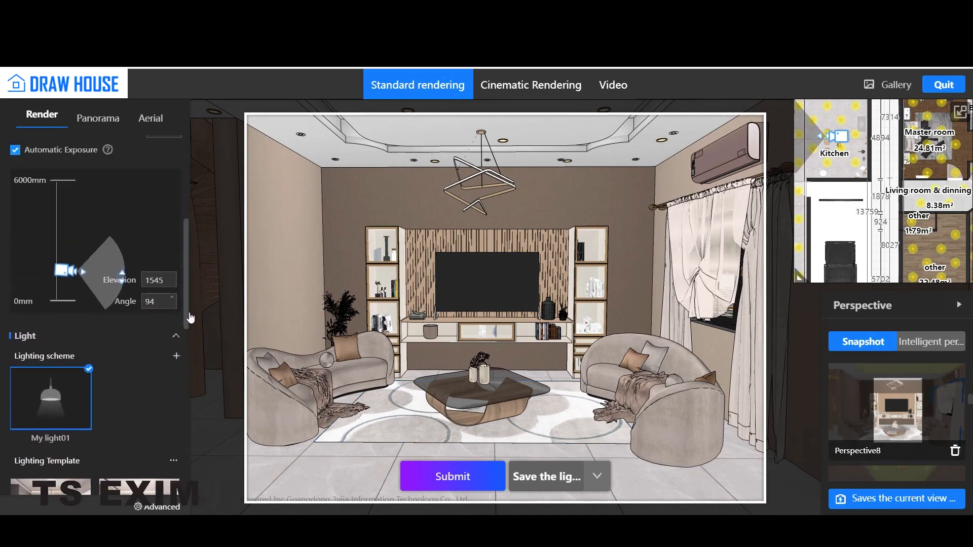
drag(196, 279, 196, 277)
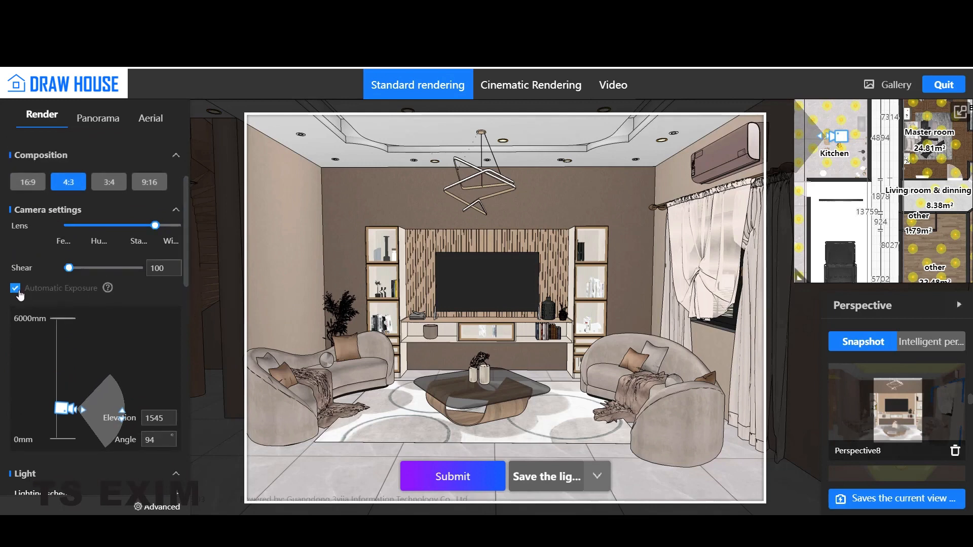
mouse_move(112, 289)
drag(186, 275, 187, 371)
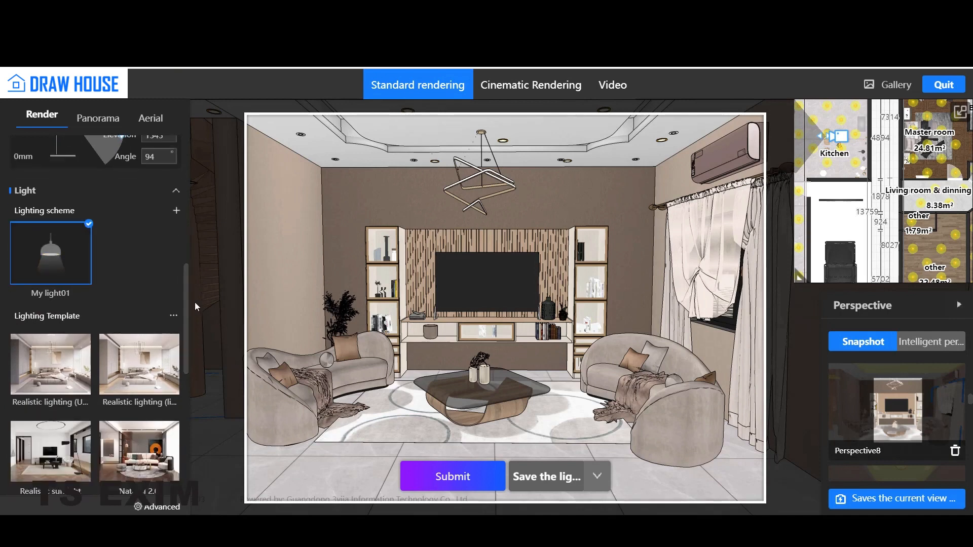
drag(188, 303, 195, 440)
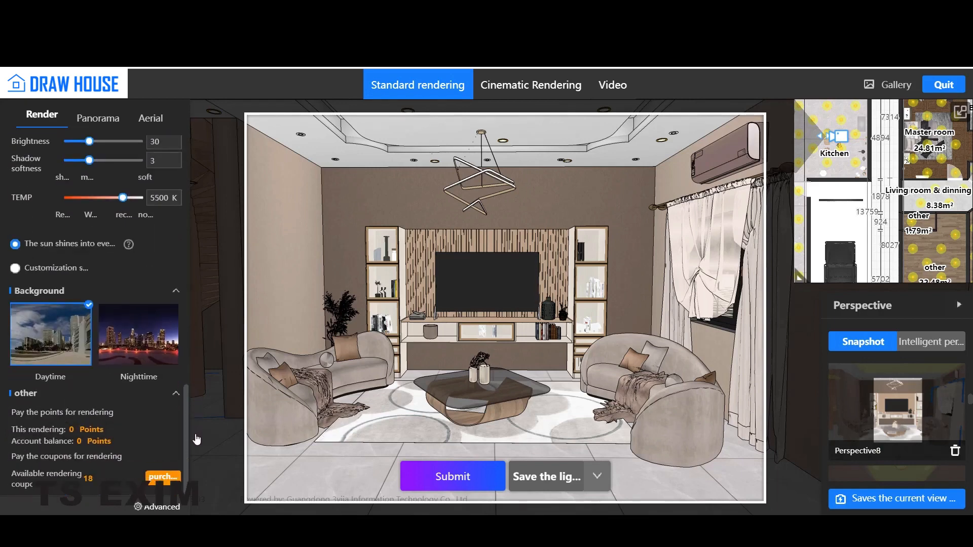
Step: Submit the living room render and pay with the selected standard rendering coupon
click(457, 476)
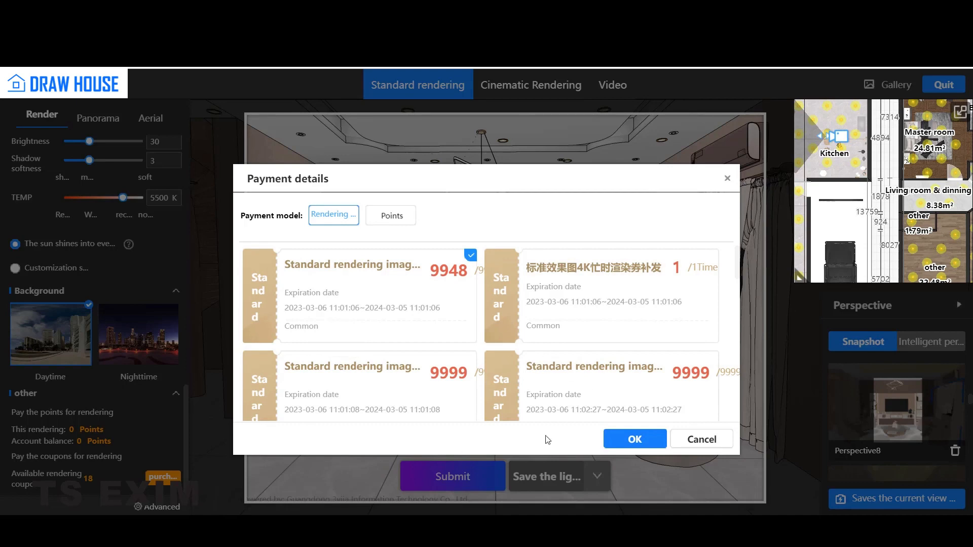
click(646, 446)
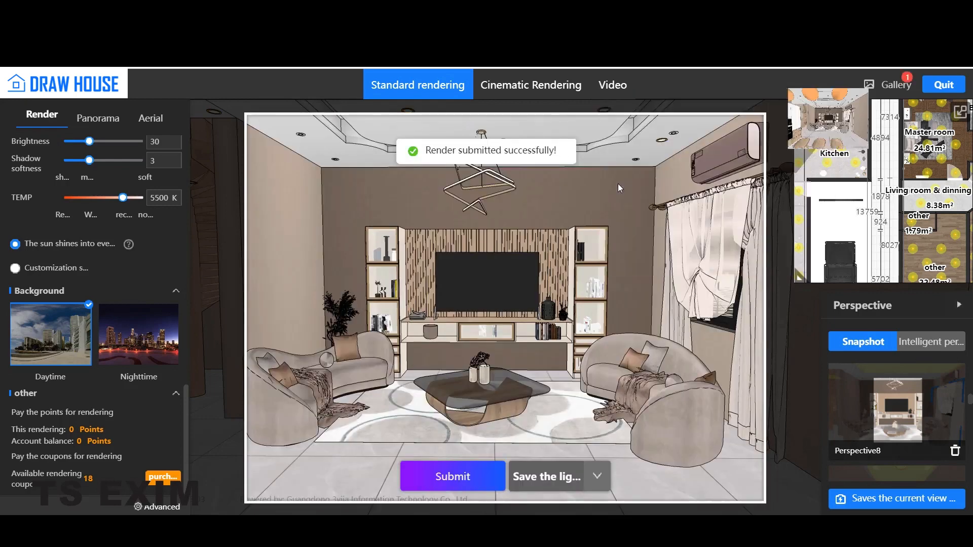
mouse_move(907, 79)
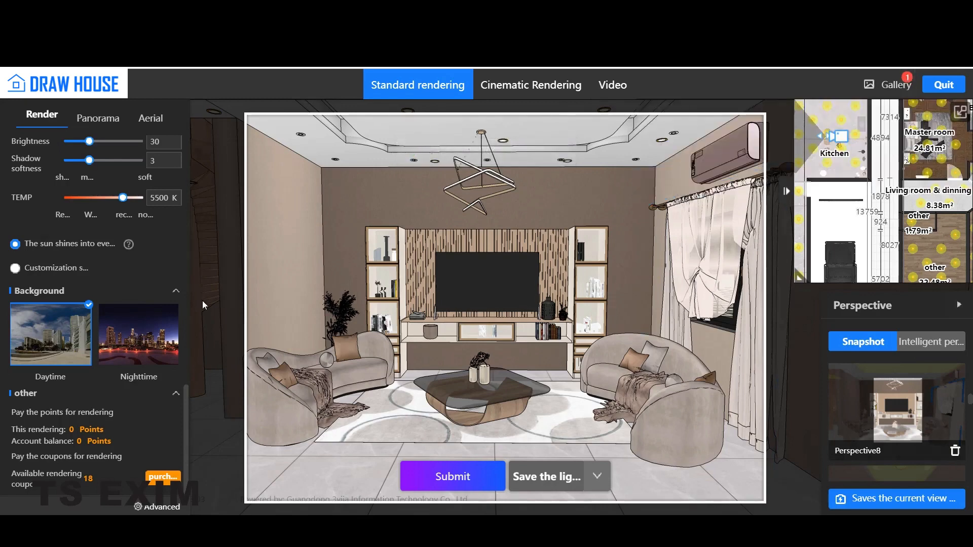
Step: Open the render gallery and browse to page 3 of the rendered images
drag(188, 400, 193, 139)
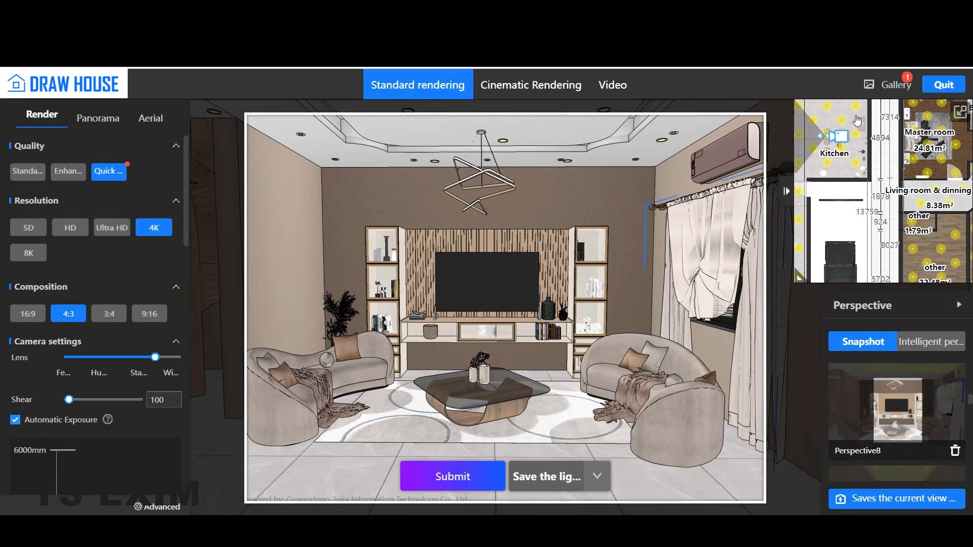
click(885, 91)
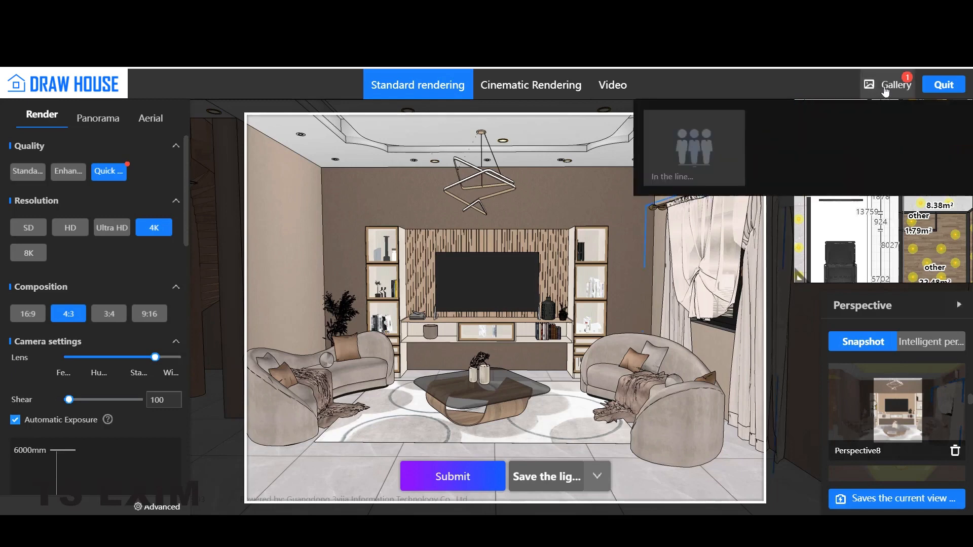
click(885, 90)
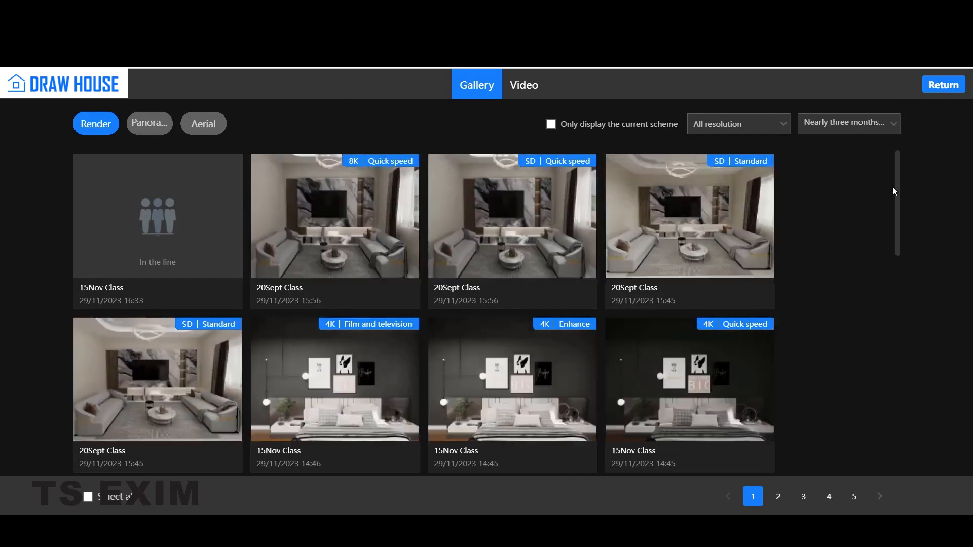
drag(898, 187, 899, 190)
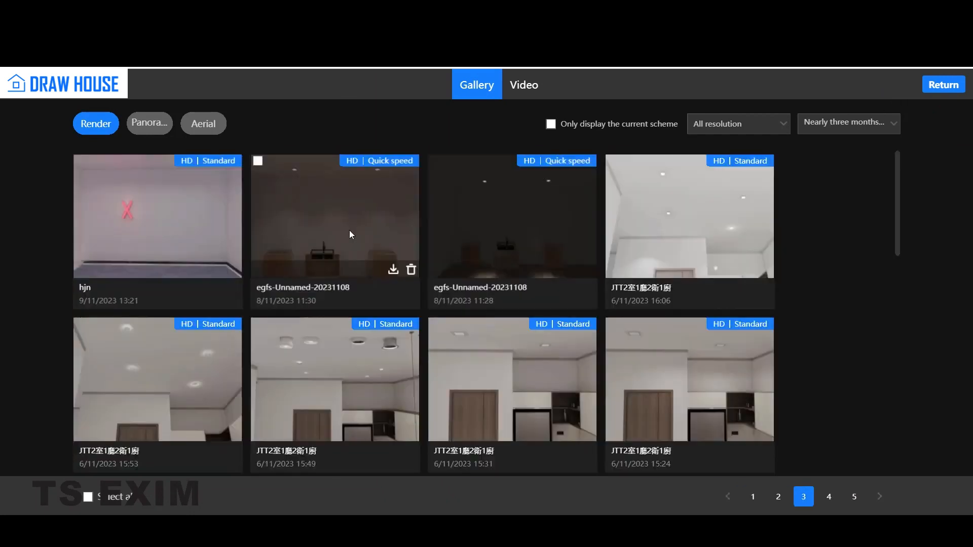
Step: Compare the two HD Quick speed renders of egfs-Unnamed-20231108 at full size and close the image viewer
click(350, 232)
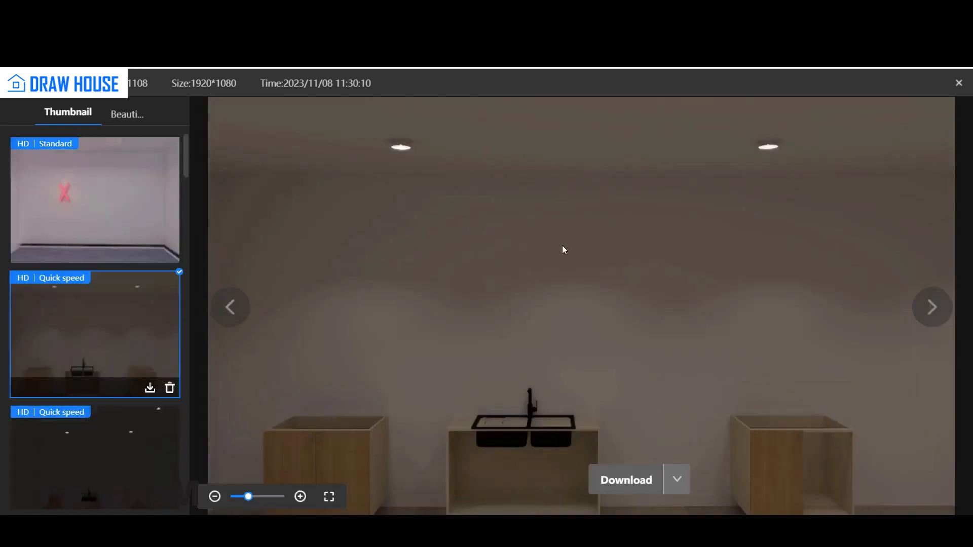
click(151, 451)
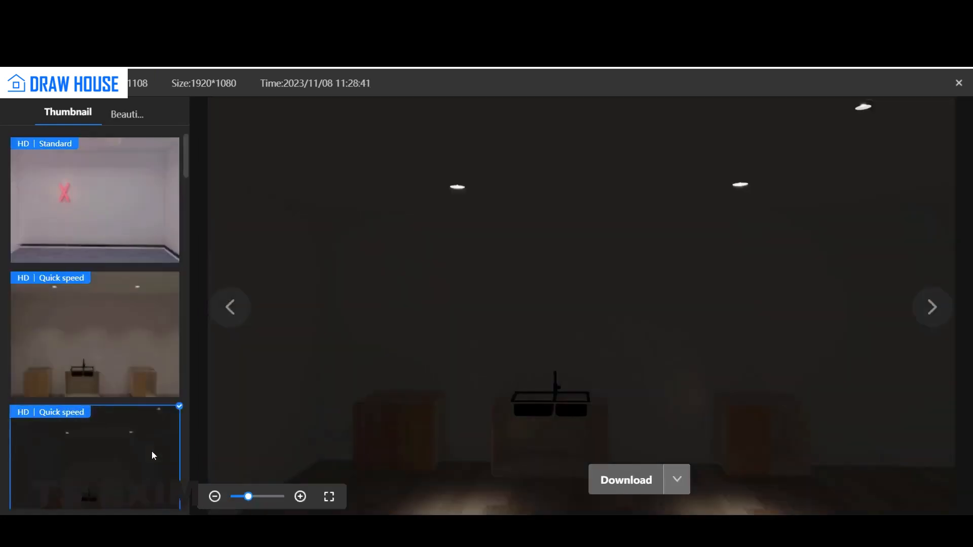
click(119, 338)
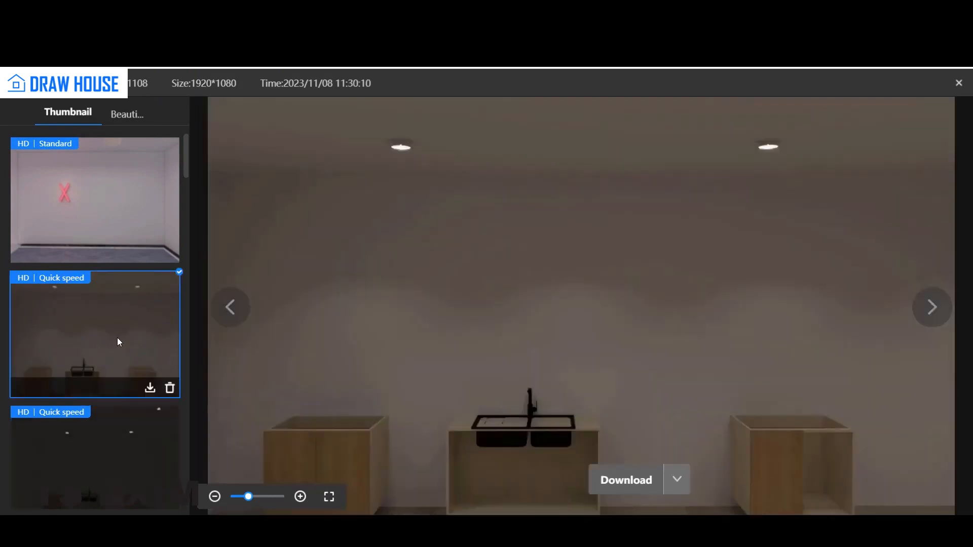
click(114, 461)
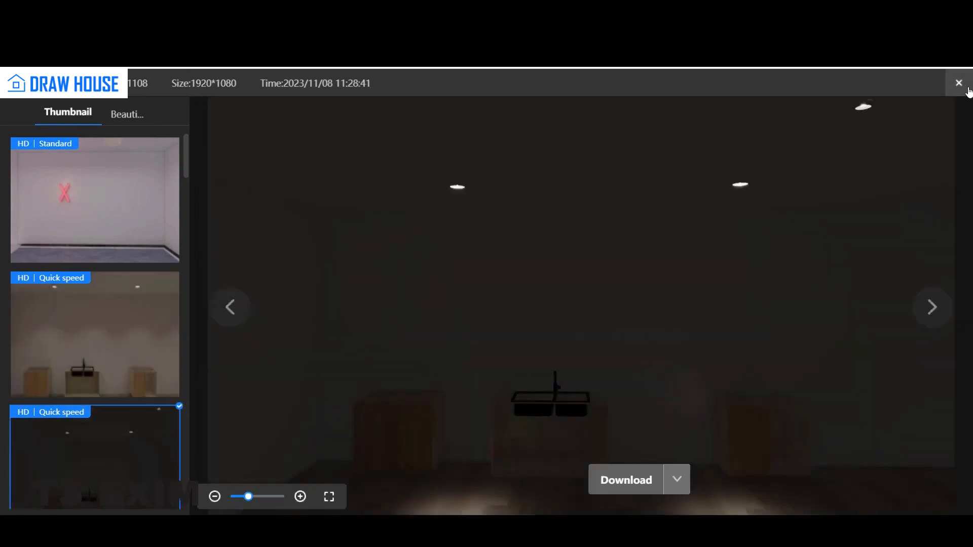
click(958, 83)
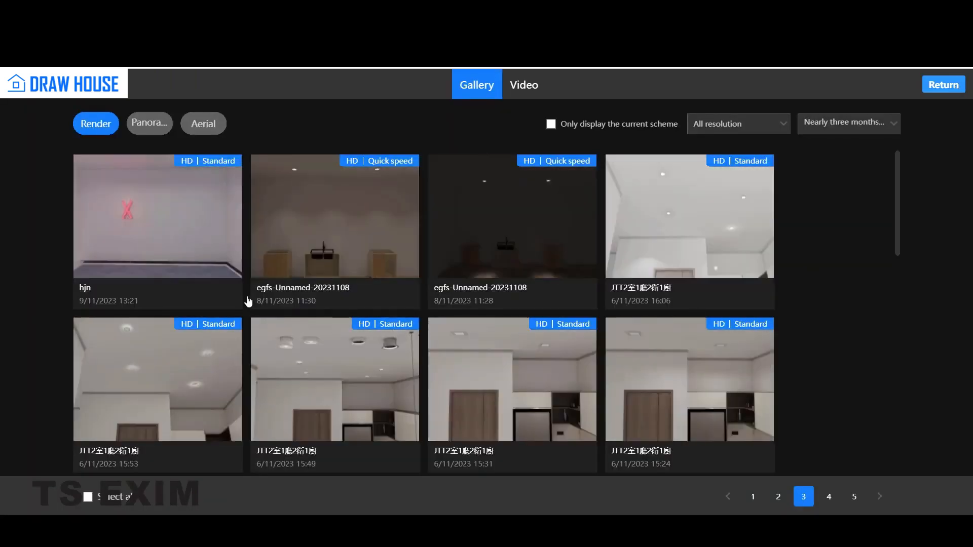
Step: Return to the render settings and check the help for Automatic Exposure
click(943, 85)
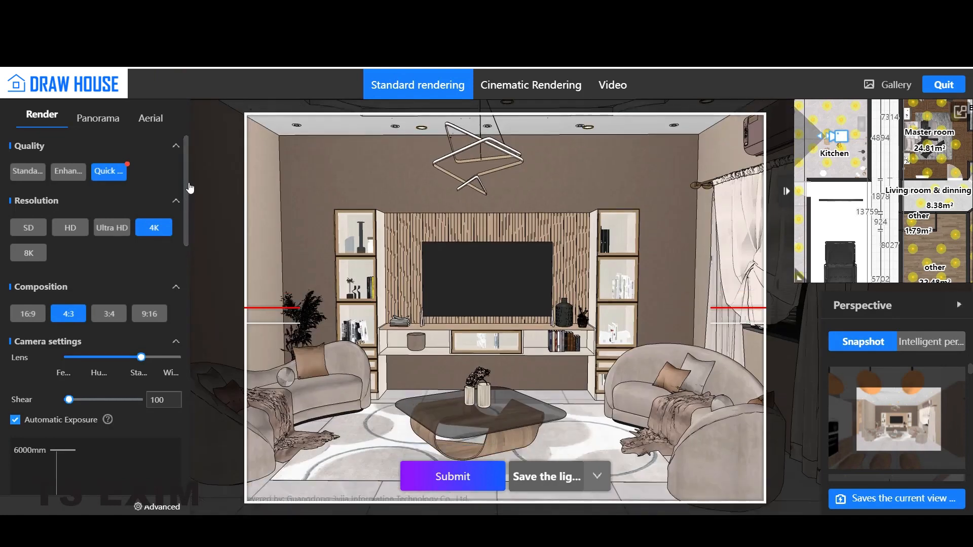
scroll(190, 172, down, 1)
mouse_move(108, 378)
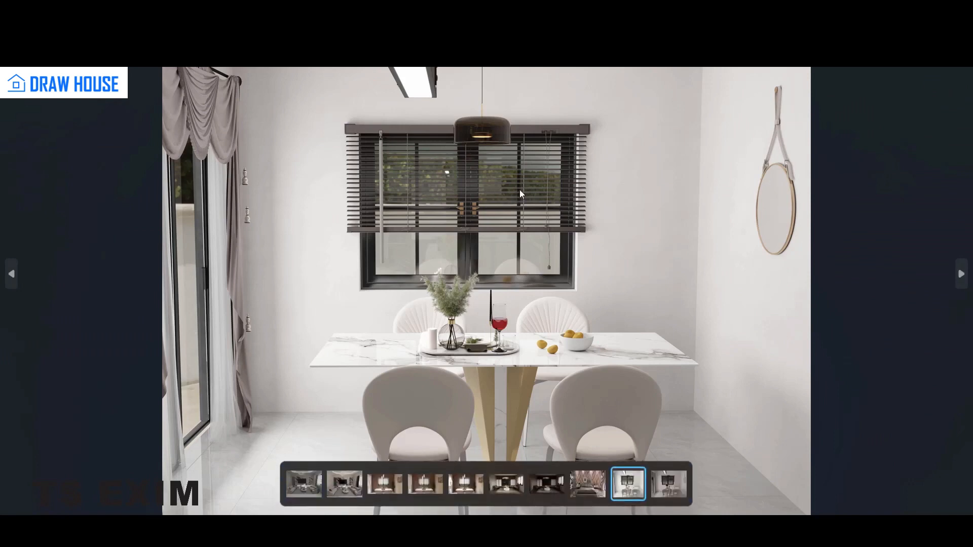
Step: In the photo viewer, compare the two dining room renders side by side and view the two brown living room renders
click(674, 478)
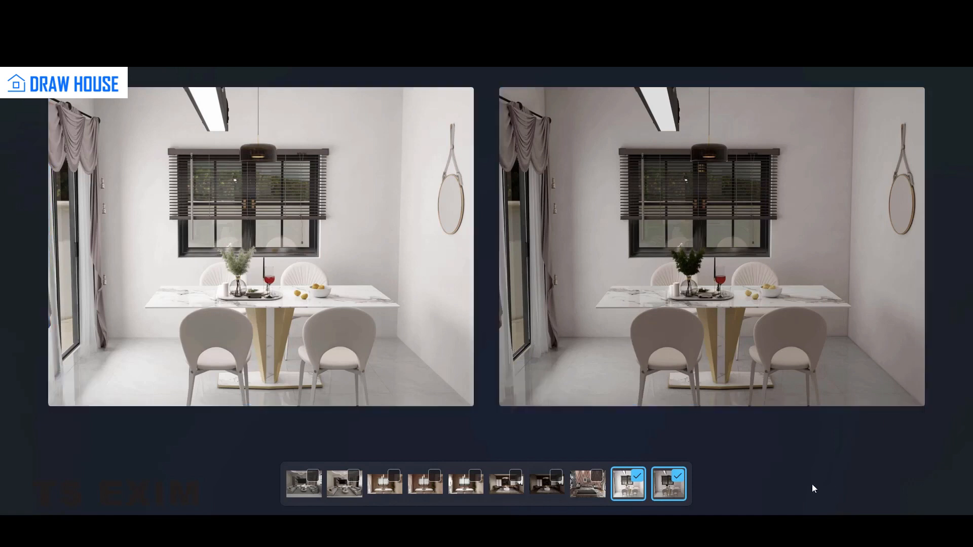
click(683, 478)
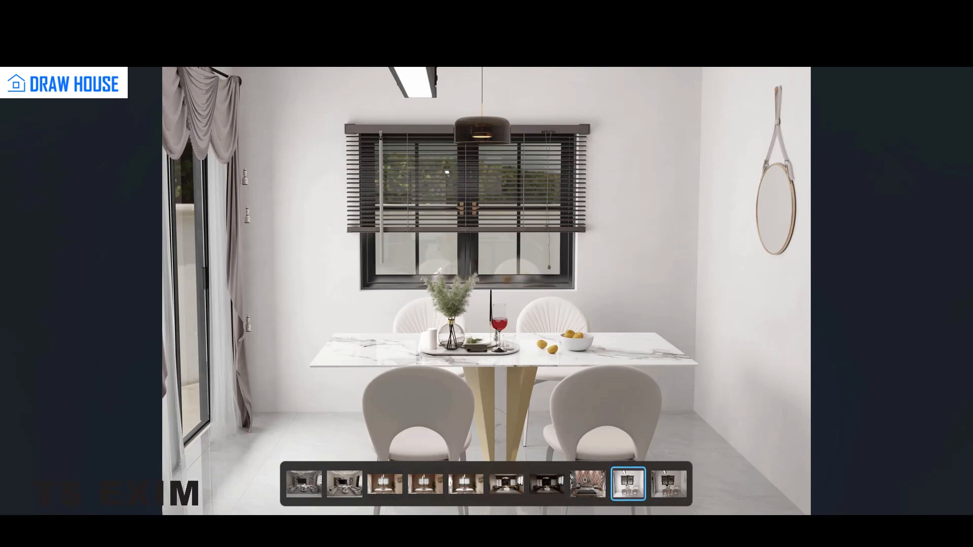
mouse_move(503, 501)
click(501, 491)
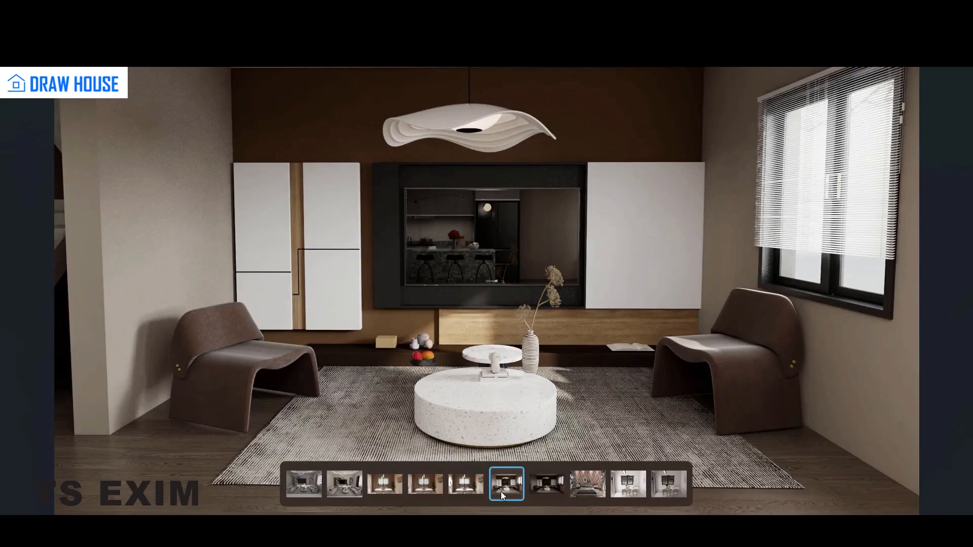
click(555, 477)
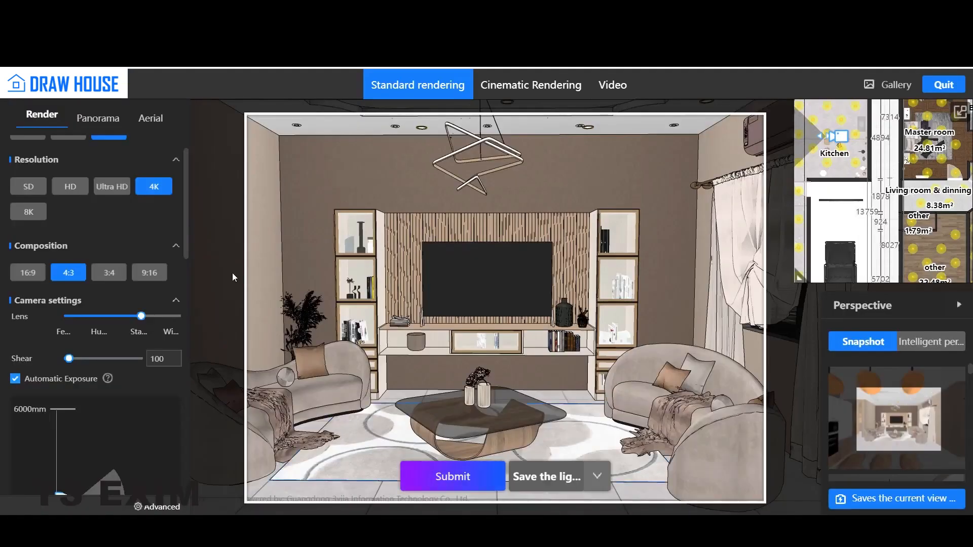
Step: Open the My light01 lighting scheme for custom editing
drag(193, 233, 202, 369)
mouse_move(45, 280)
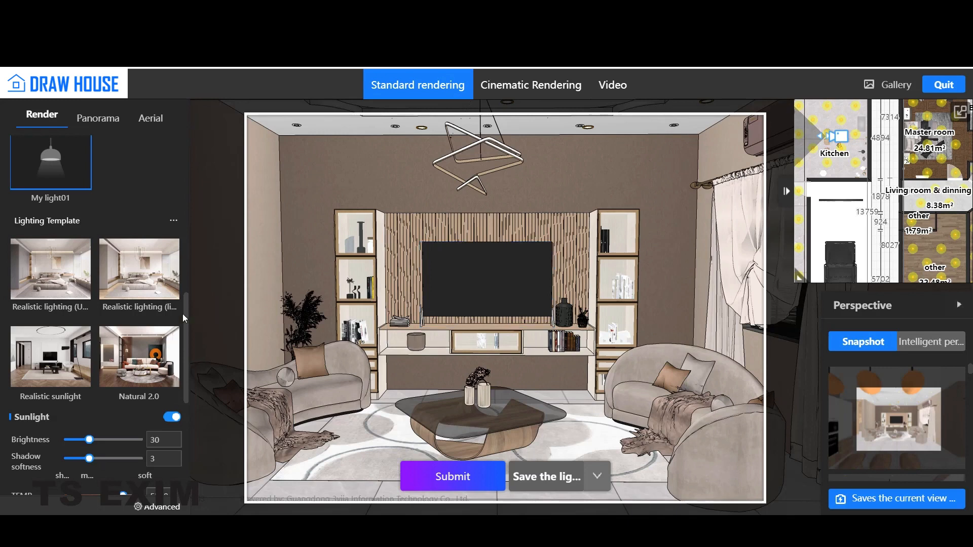
drag(187, 319, 187, 299)
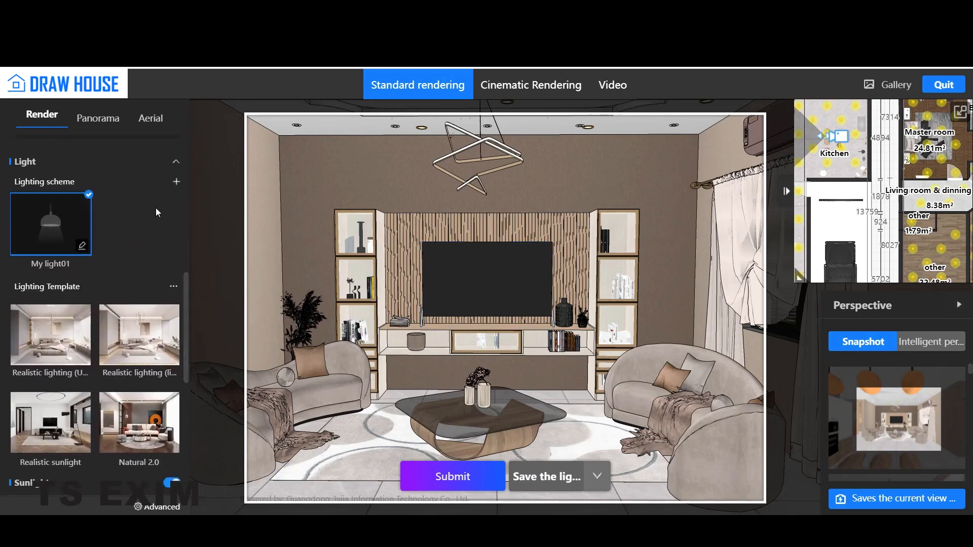
click(51, 224)
mouse_move(84, 247)
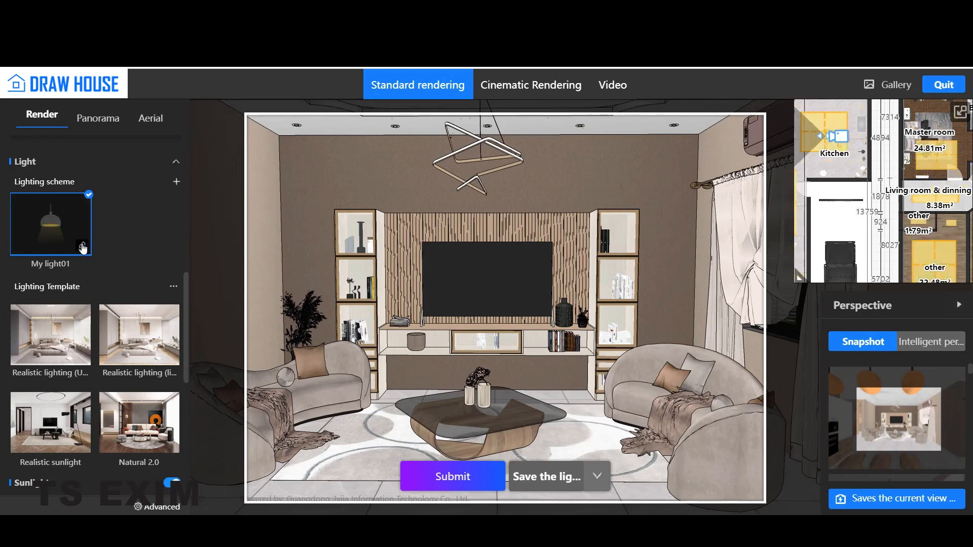
click(82, 248)
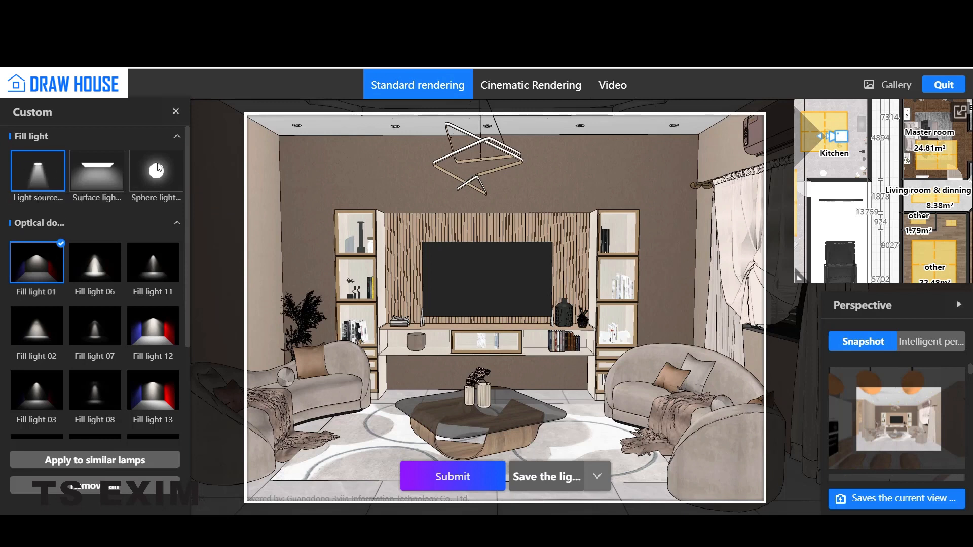
Step: Place a light source fill light near the ceiling beside the left bookshelf and adjust its position along the TV wall
click(315, 290)
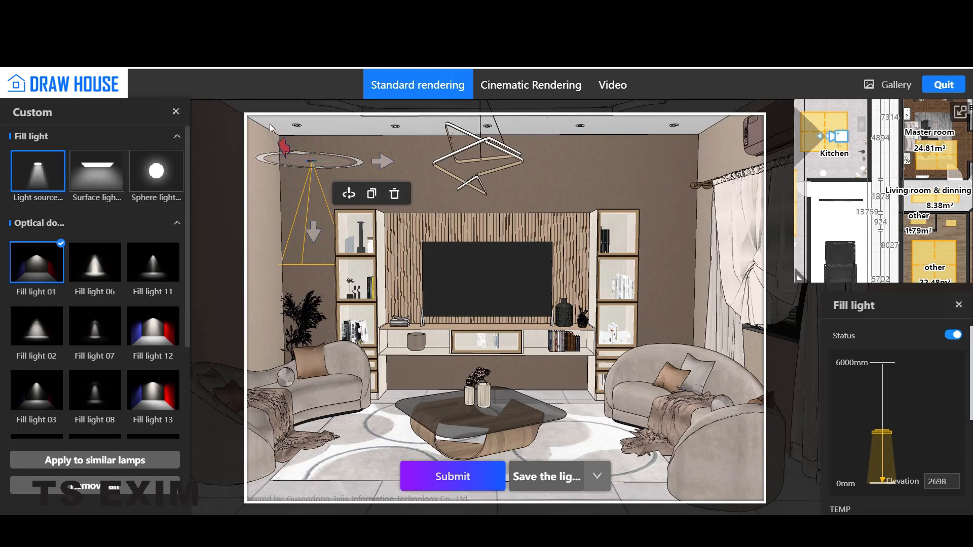
drag(269, 124, 262, 119)
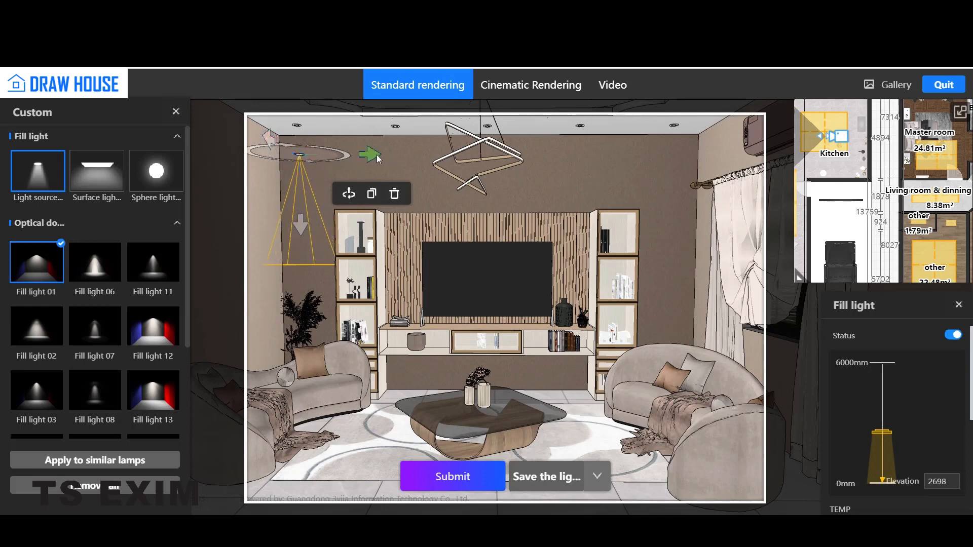
drag(388, 156, 407, 156)
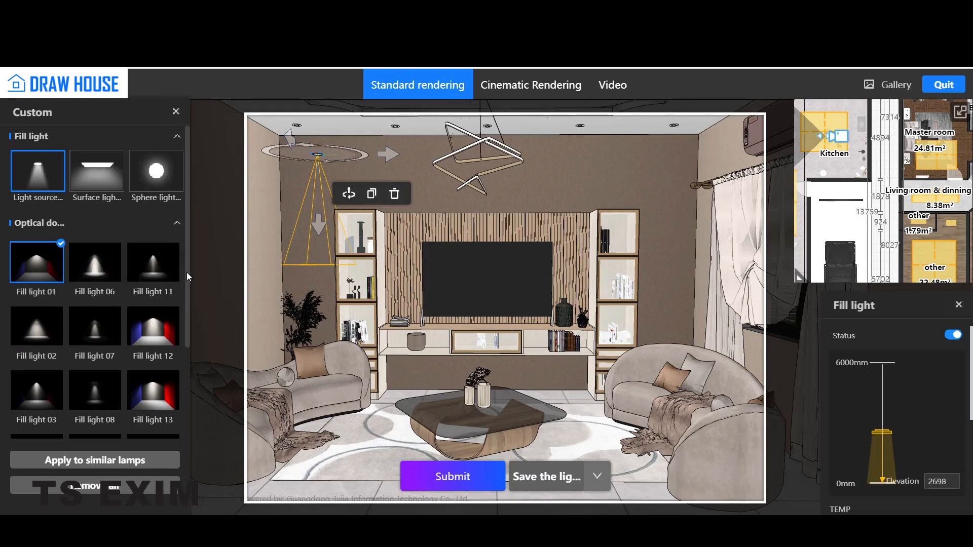
Step: Set the fill light's optical domain to Fill light 14
scroll(189, 293, down, 1)
drag(188, 292, 186, 376)
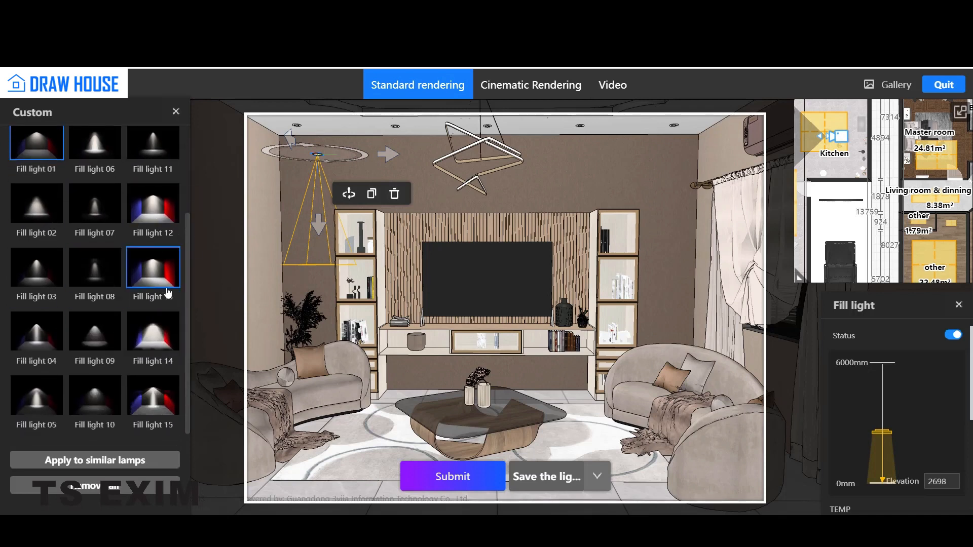
click(154, 344)
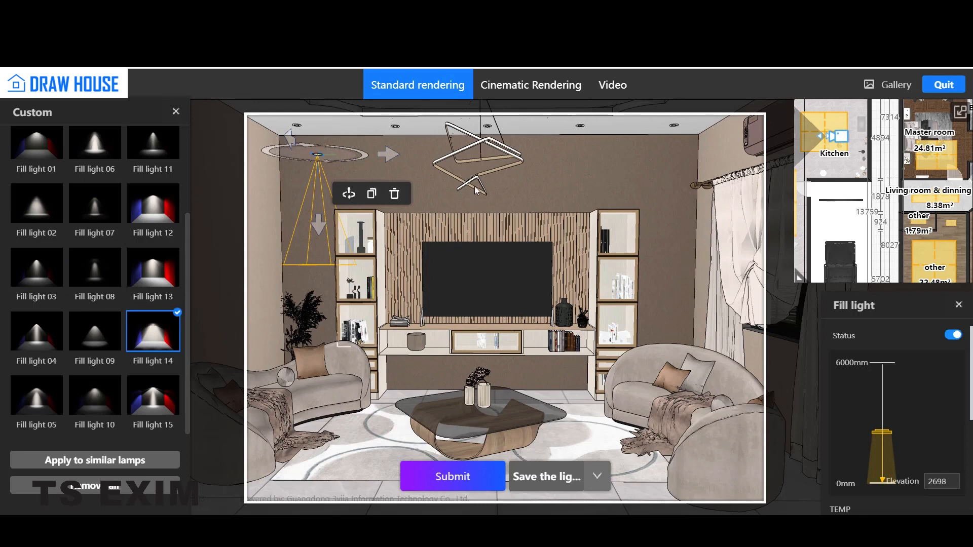
scroll(190, 223, up, 1)
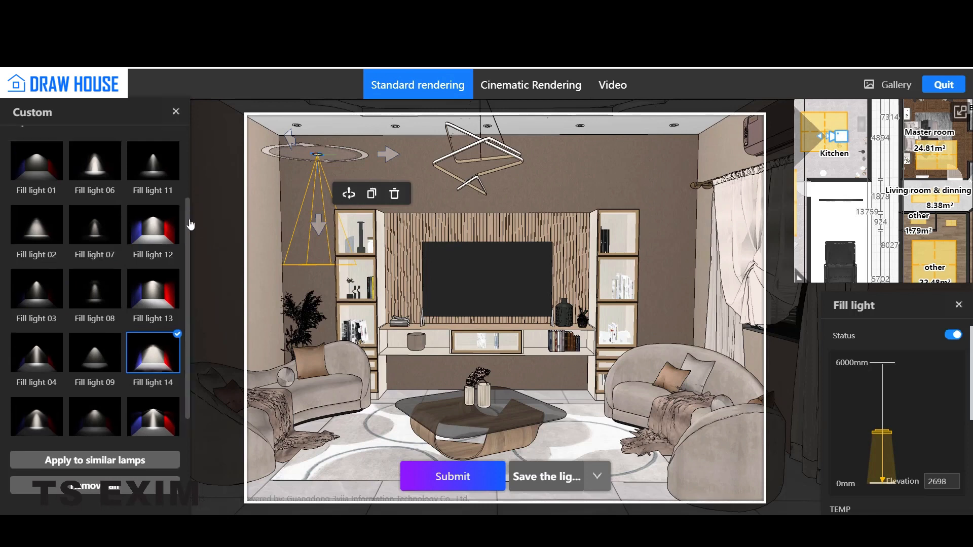
scroll(189, 203, up, 4)
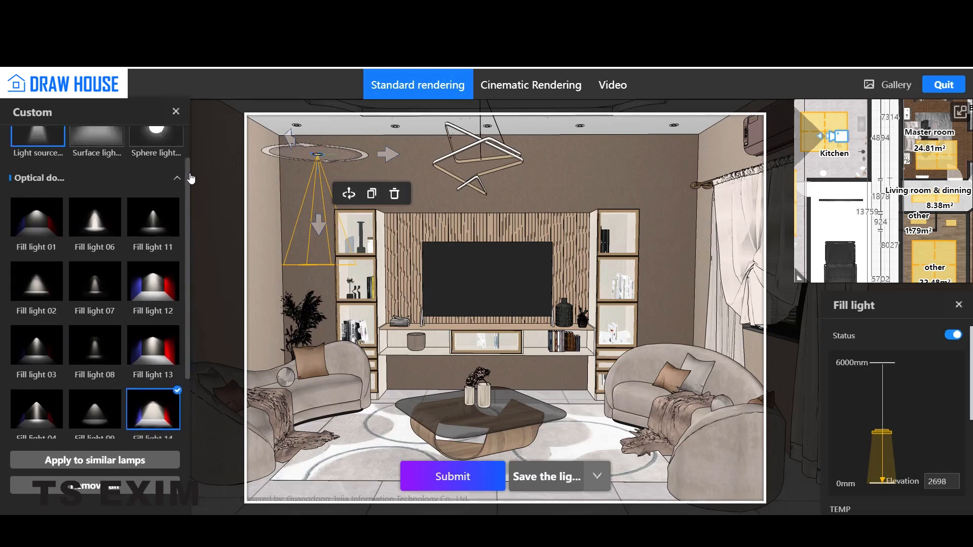
Step: Rotate the fill light so its beam tilts toward the left wall, and deselect it
click(348, 192)
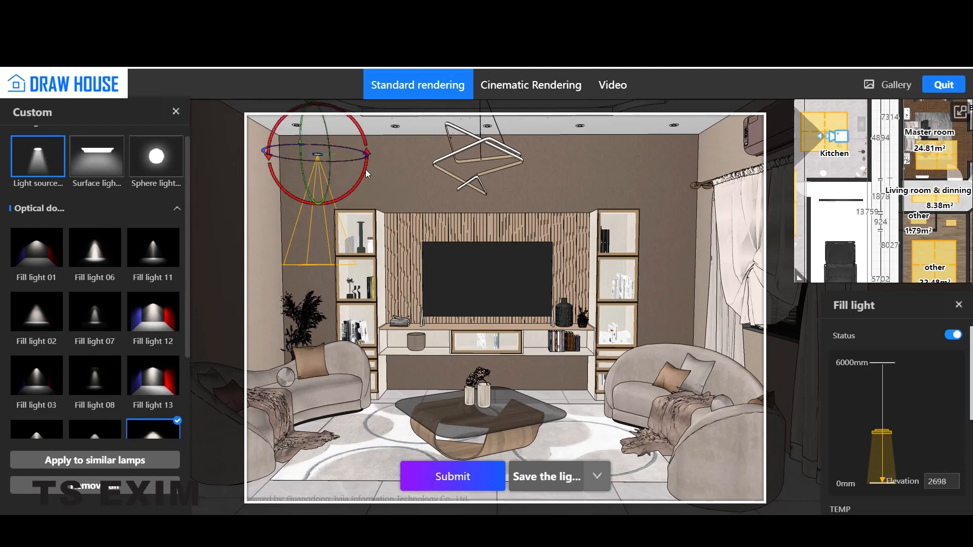
click(360, 183)
drag(360, 184, 294, 252)
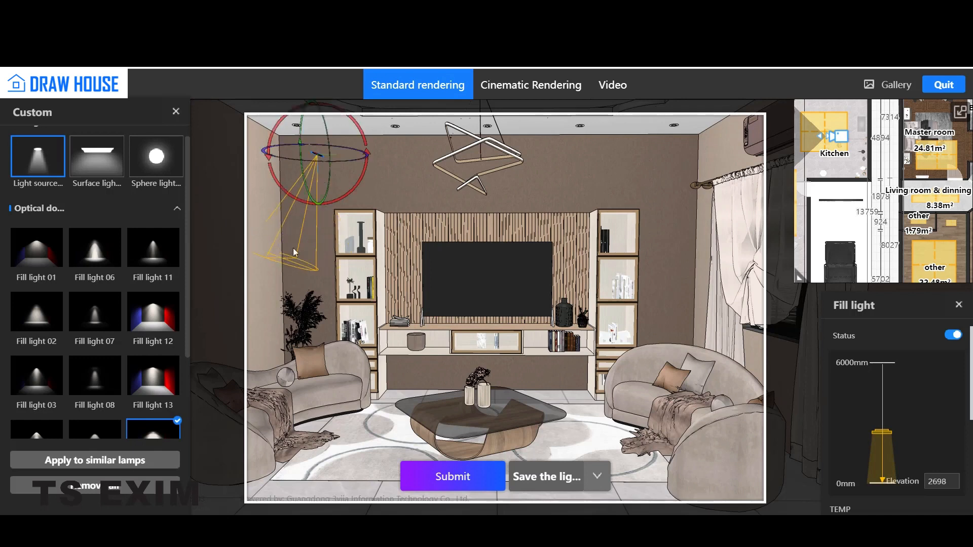
click(333, 194)
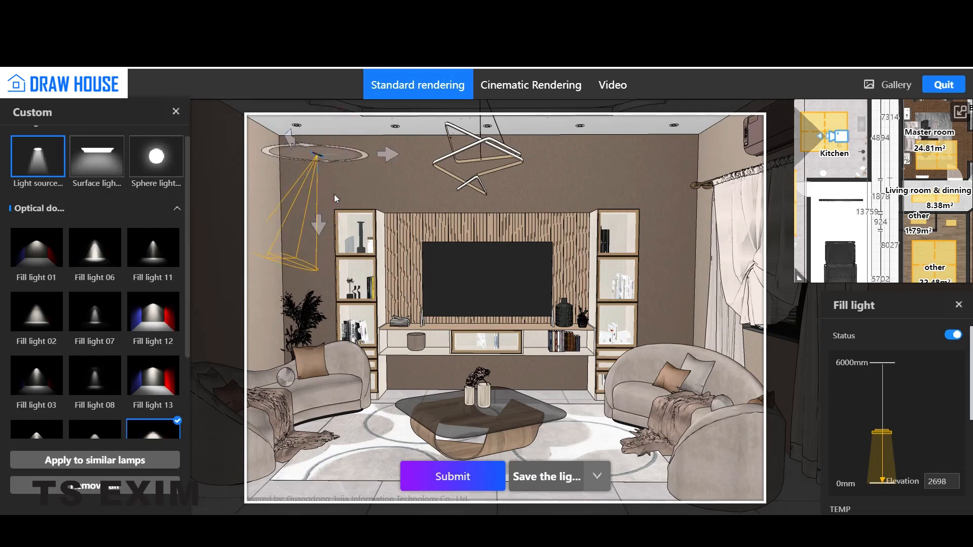
click(322, 160)
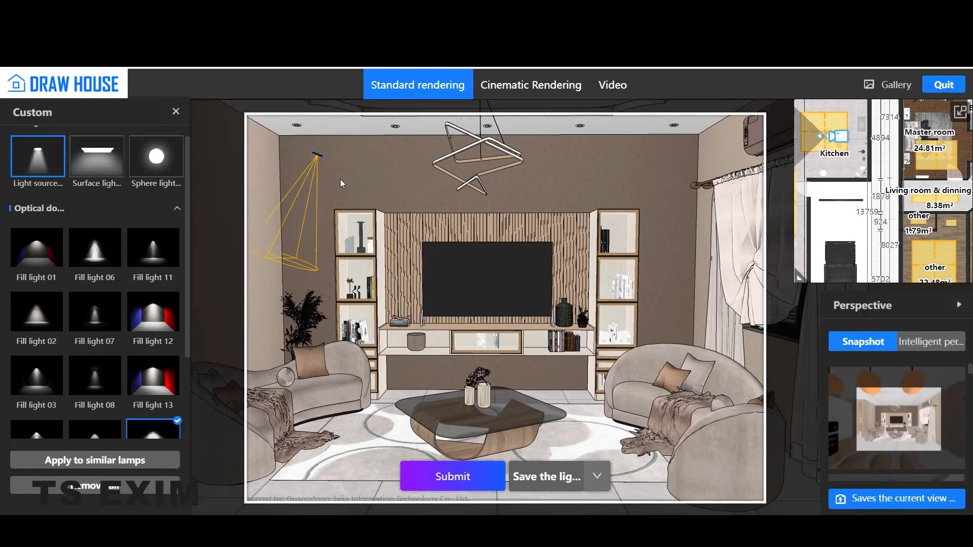
Step: Duplicate the fill light to the opposite side above the right bookshelf and rotate the copy's beam toward the window wall
click(318, 156)
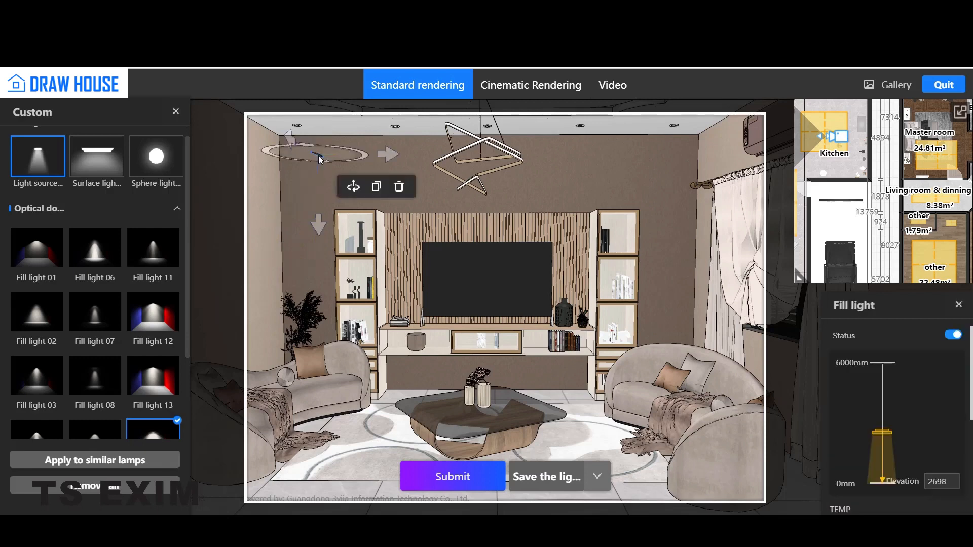
click(376, 186)
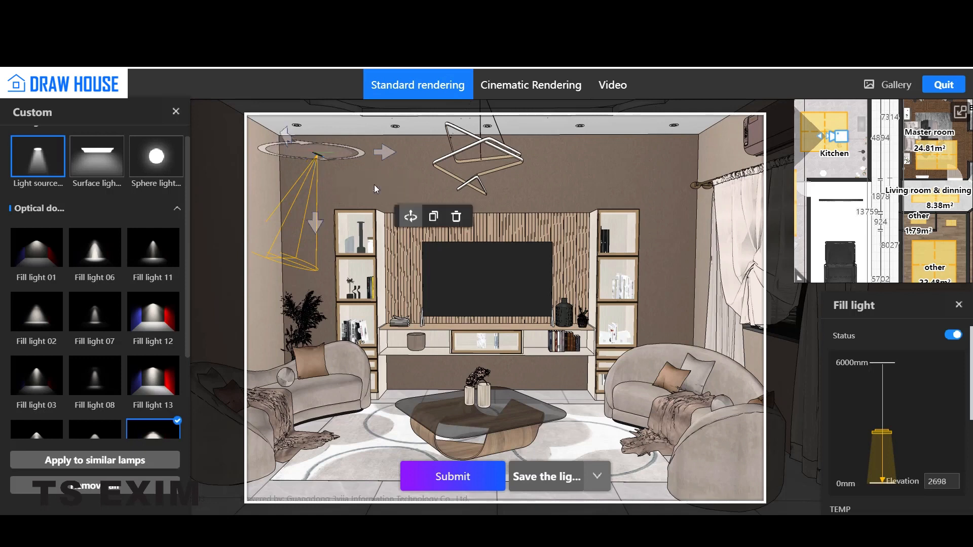
drag(612, 182, 692, 184)
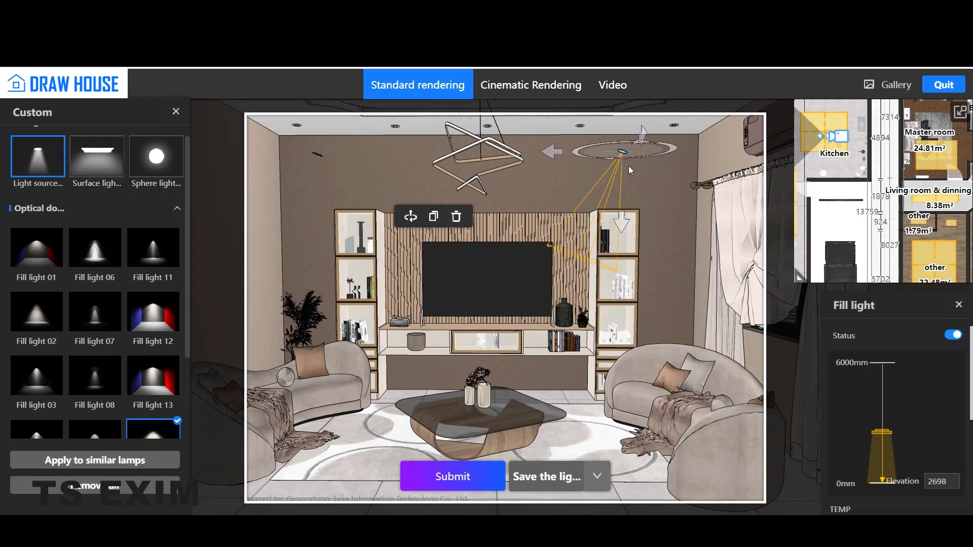
drag(544, 149, 647, 148)
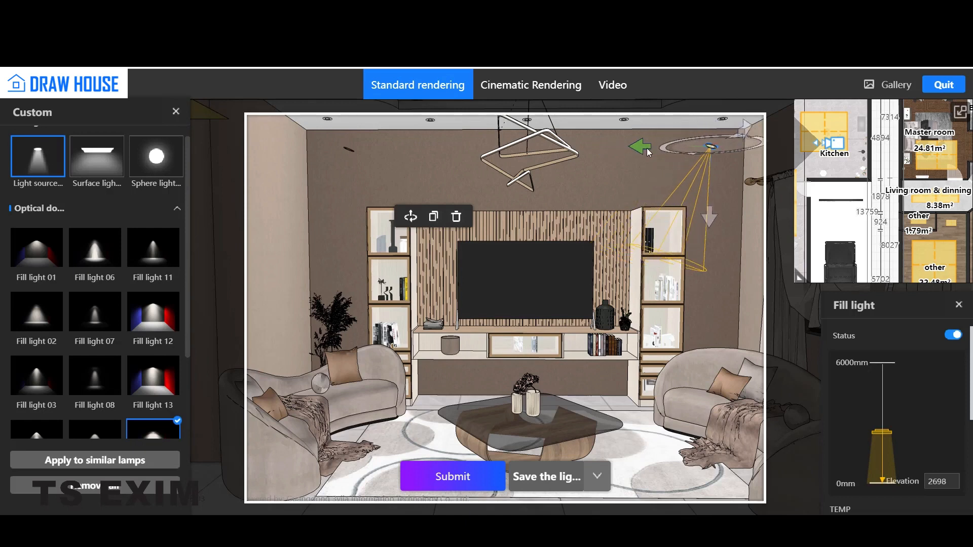
click(701, 139)
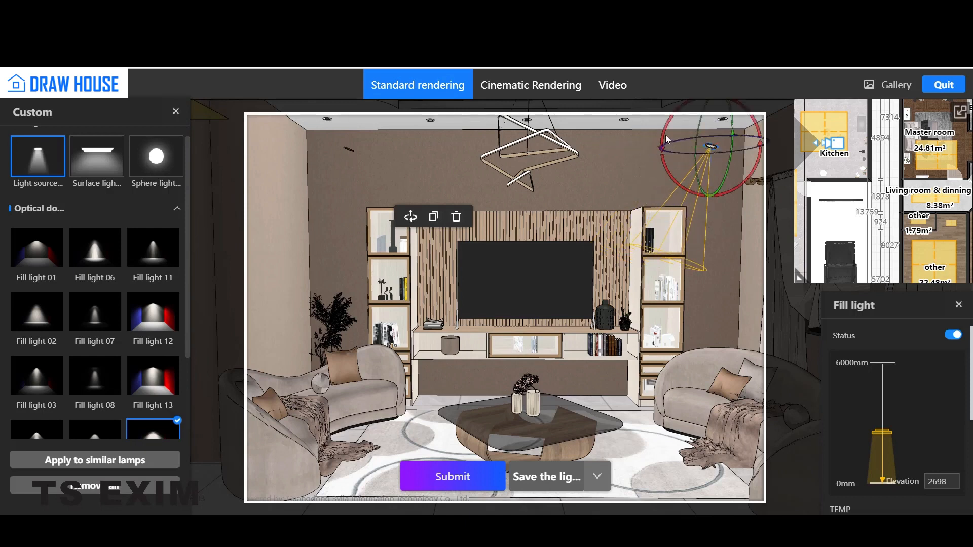
drag(655, 166, 661, 180)
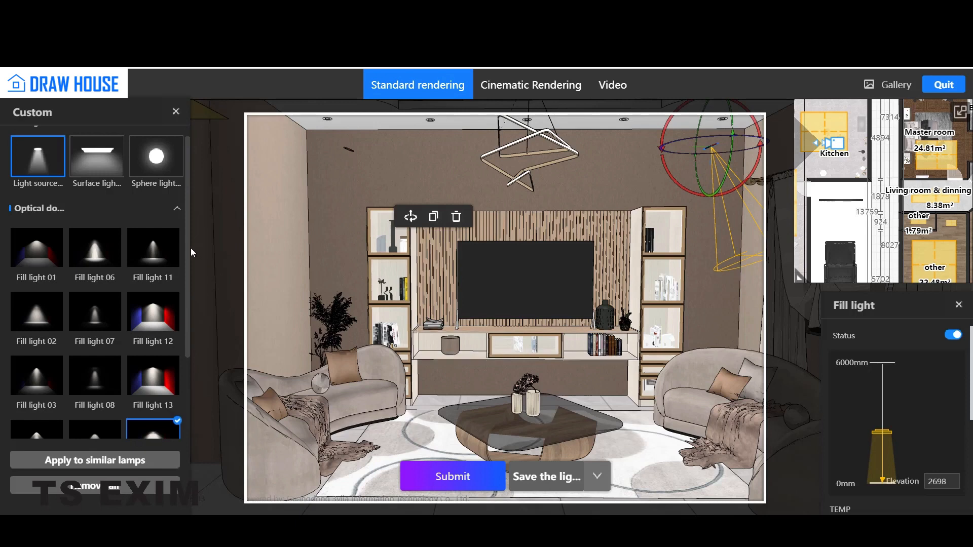
Step: Add a vertical surface fill light board in front of the curtained window and raise it to about 1470 mm elevation
scroll(190, 240, up, 1)
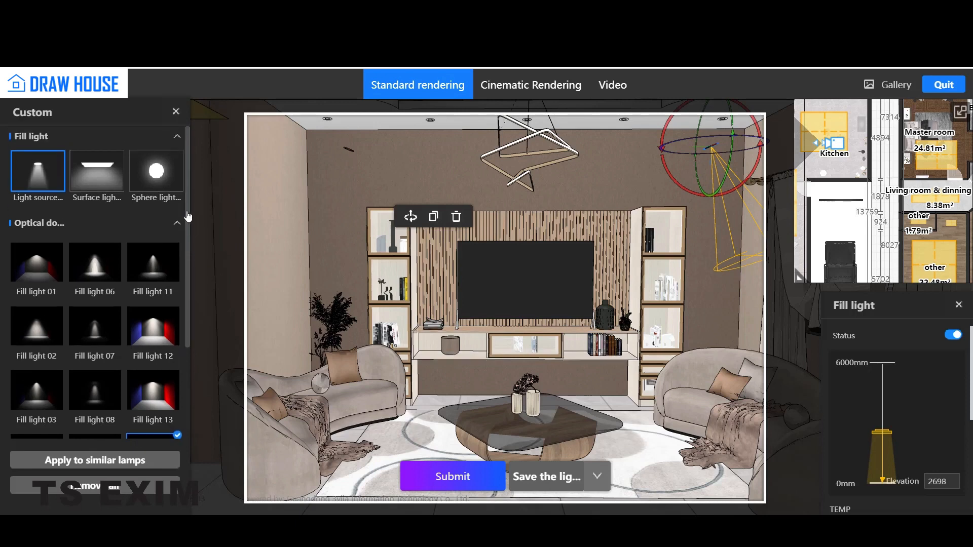
click(109, 175)
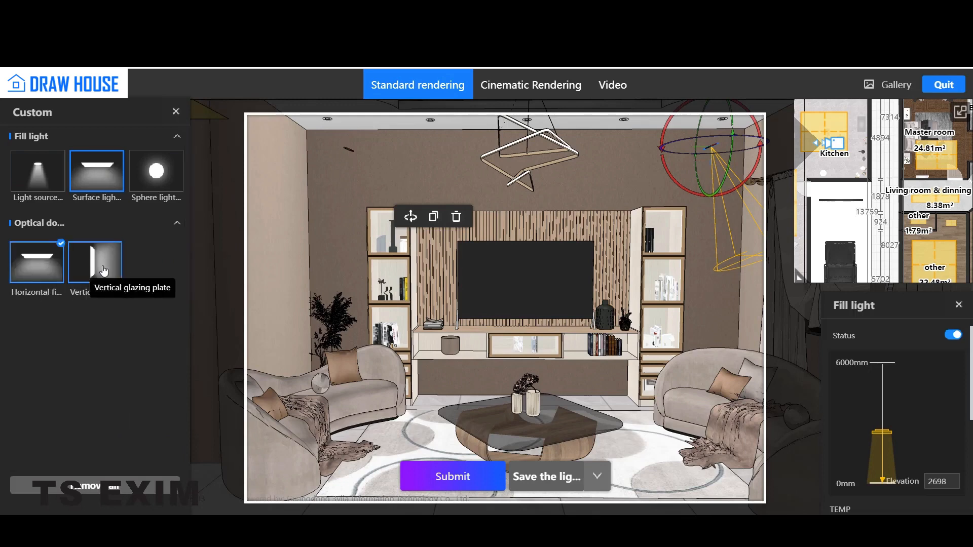
drag(352, 232, 354, 226)
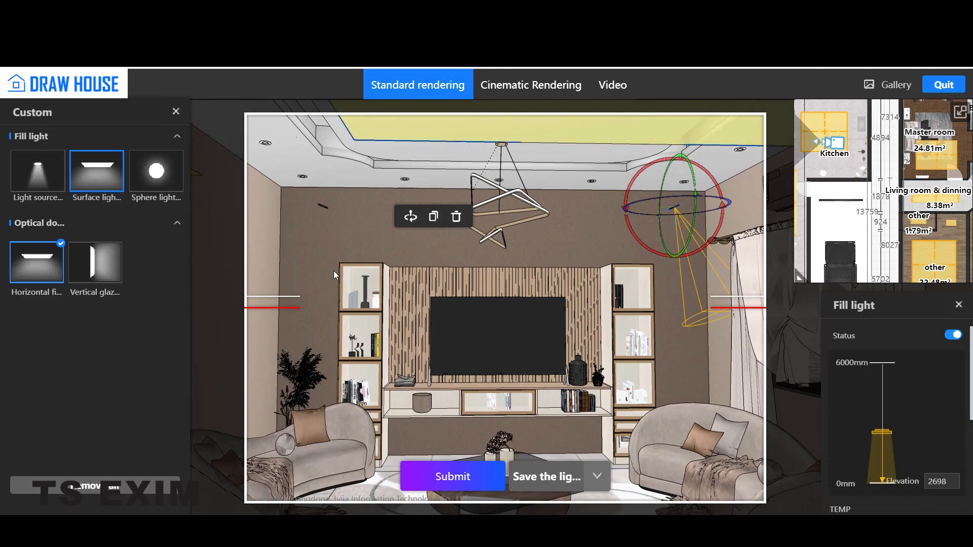
drag(333, 270, 678, 346)
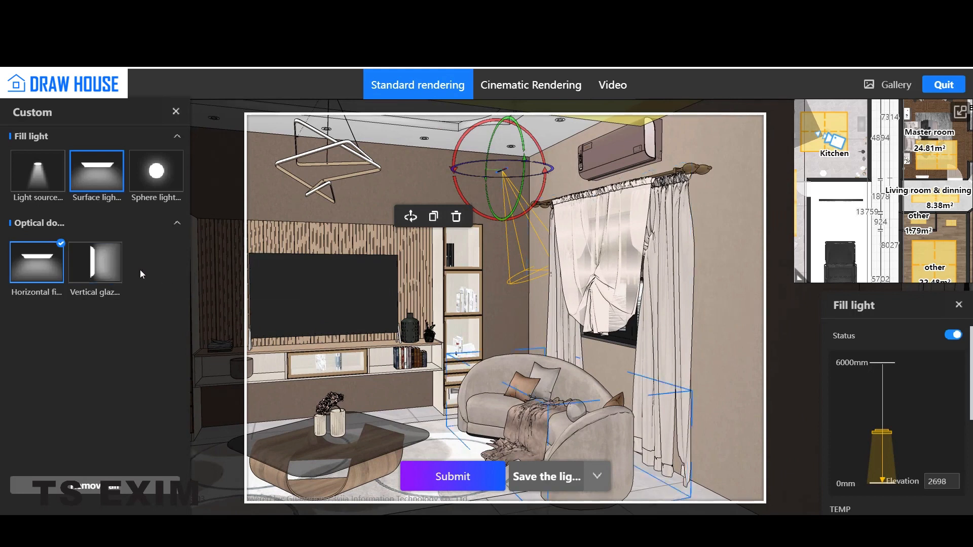
click(104, 276)
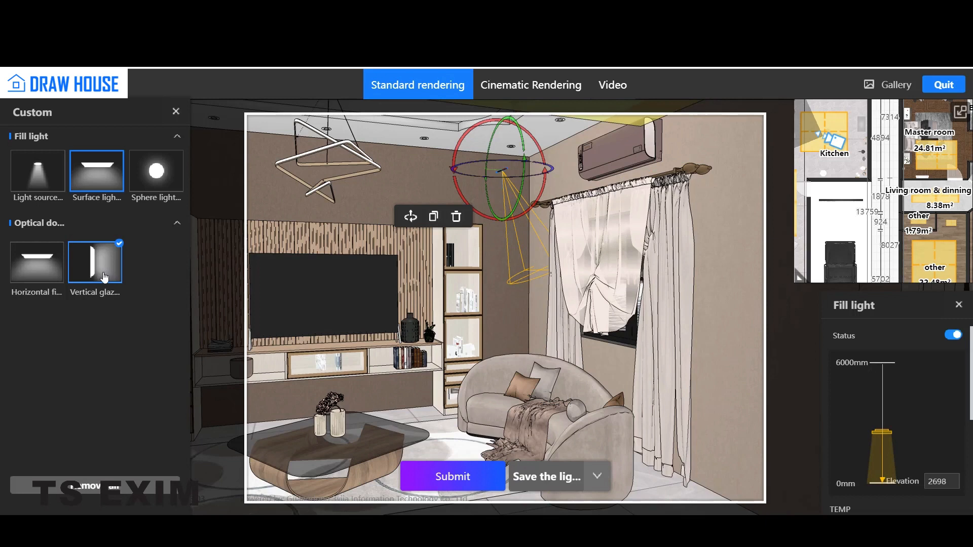
click(673, 323)
drag(610, 308, 609, 283)
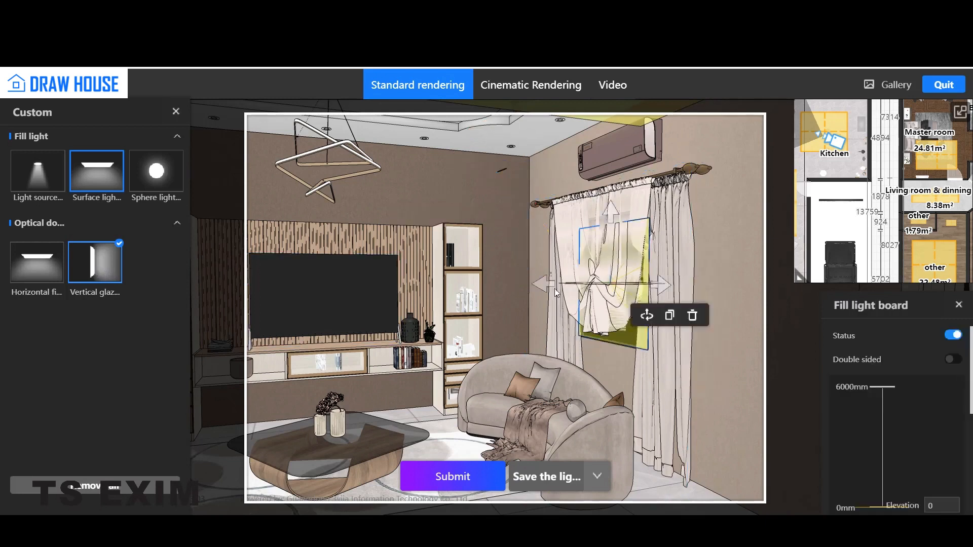
drag(741, 253, 673, 255)
Step: In the floor plan, resize the kitchen's horizontal fill light board and move it to about 815 mm from the right wall and 922 mm from the lower wall
click(31, 266)
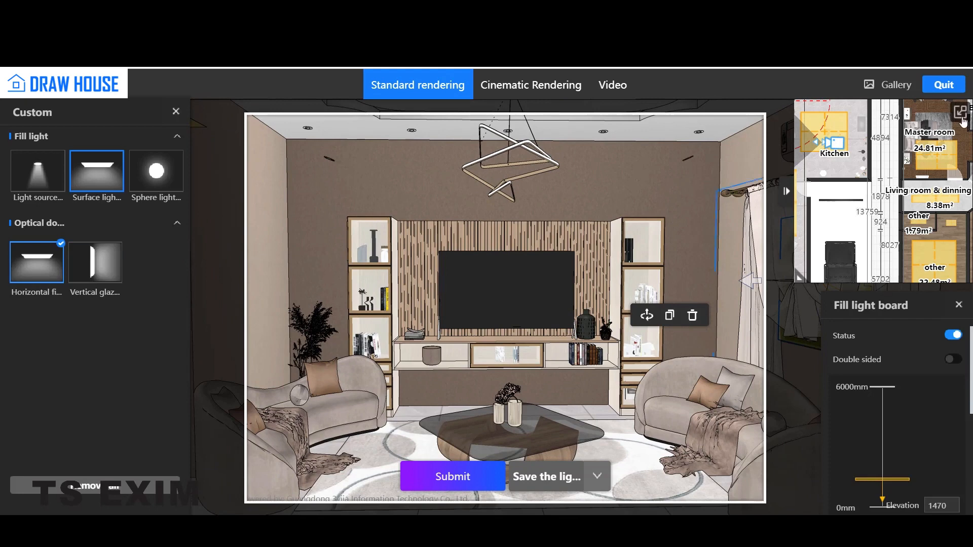
click(960, 113)
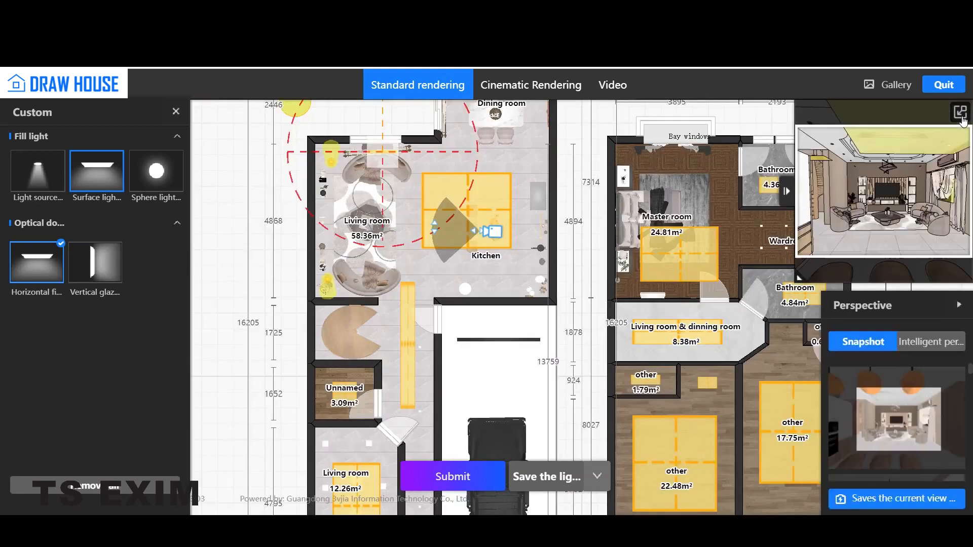
click(500, 193)
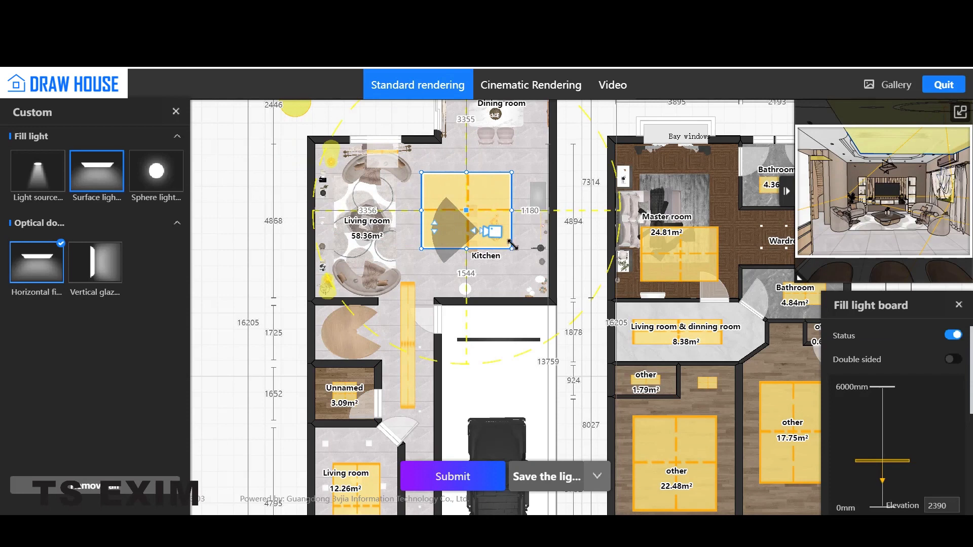
mouse_move(513, 246)
mouse_down()
mouse_move(491, 228)
mouse_move(524, 259)
mouse_up()
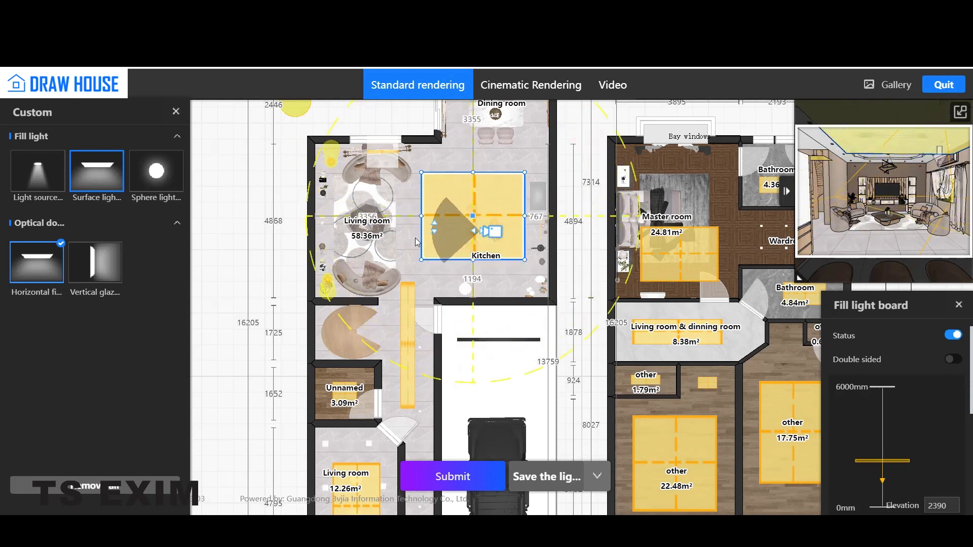
drag(422, 218, 435, 217)
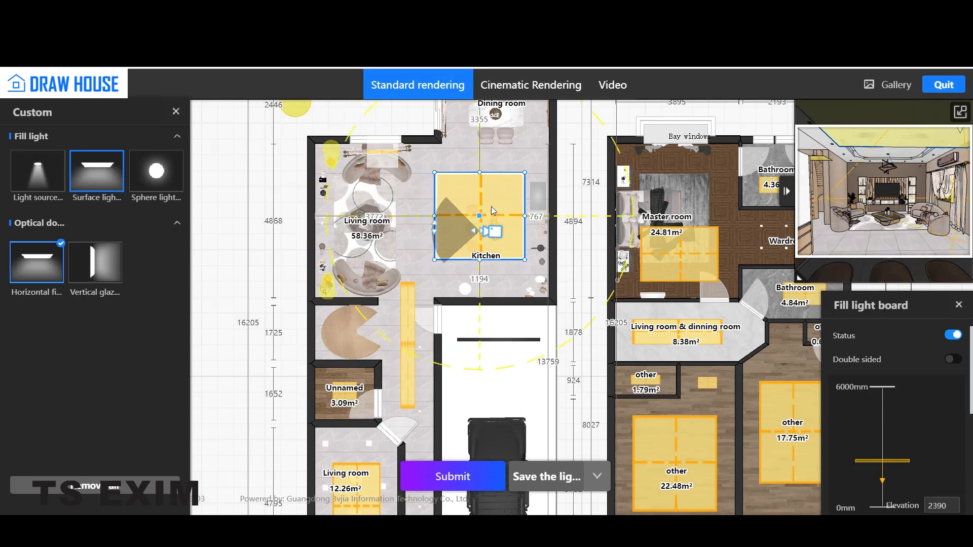
drag(491, 206, 491, 216)
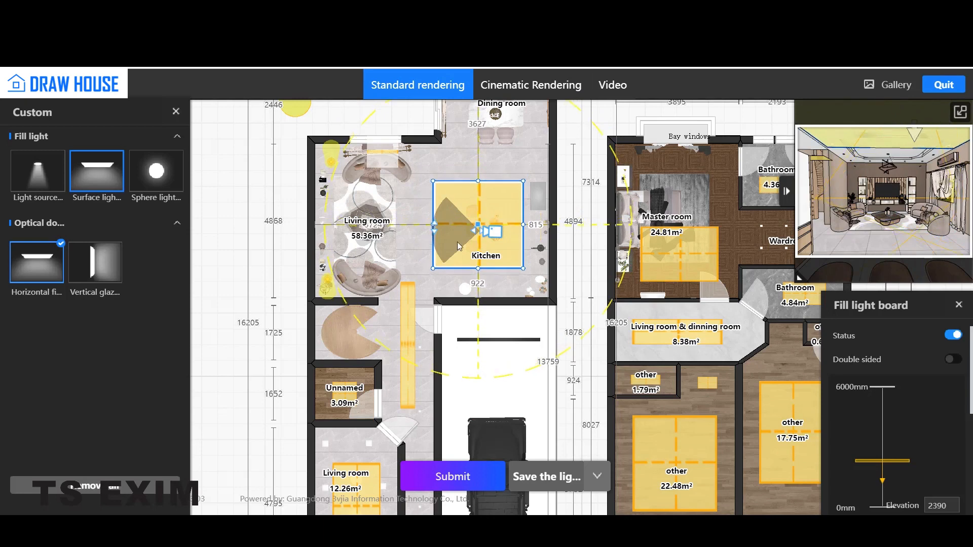
Step: Return to the 3D room view and lower the left fill light to about 2641 mm elevation
click(958, 114)
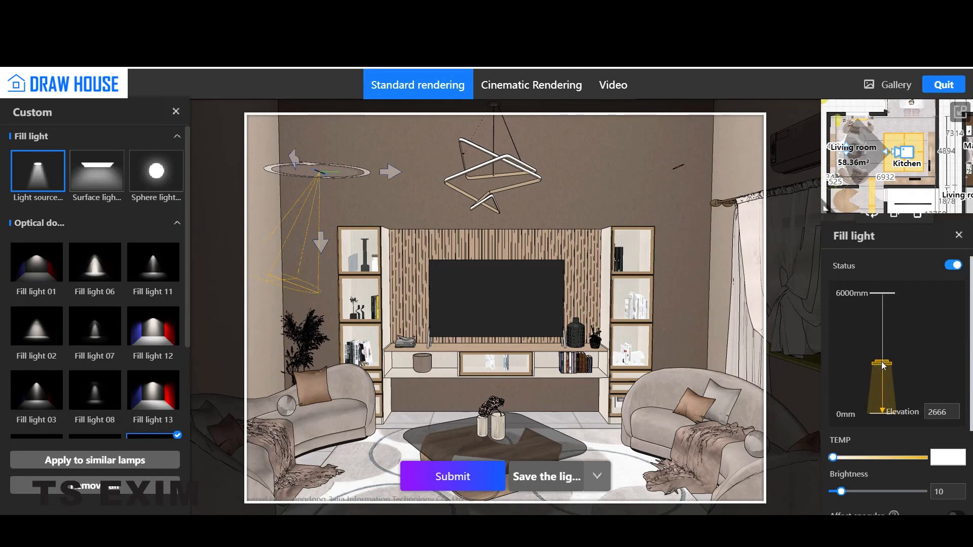
mouse_move(882, 364)
mouse_down()
mouse_move(890, 346)
mouse_move(884, 364)
mouse_up()
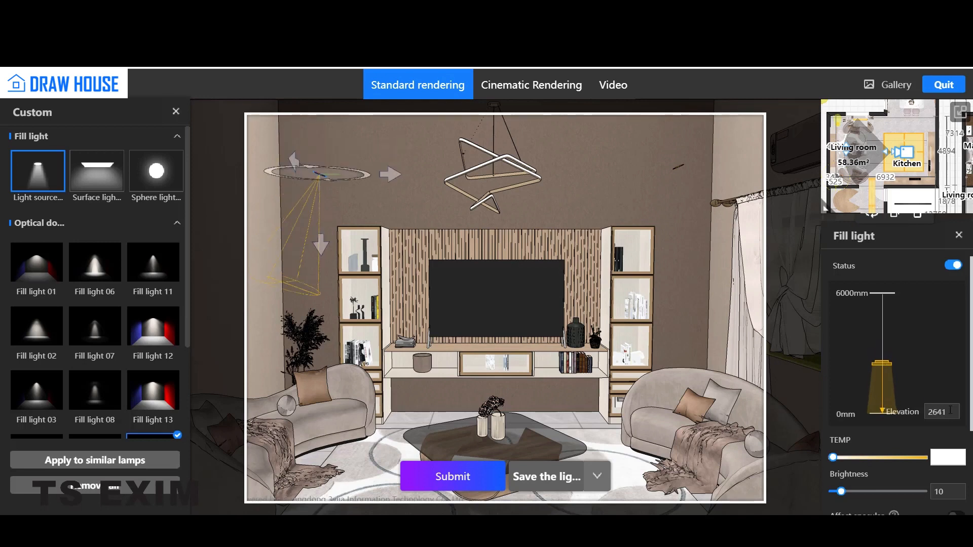
Step: Set the left fill light's elevation to 2700 mm, warm its colour temperature slightly and raise its brightness to 18
drag(950, 412, 929, 411)
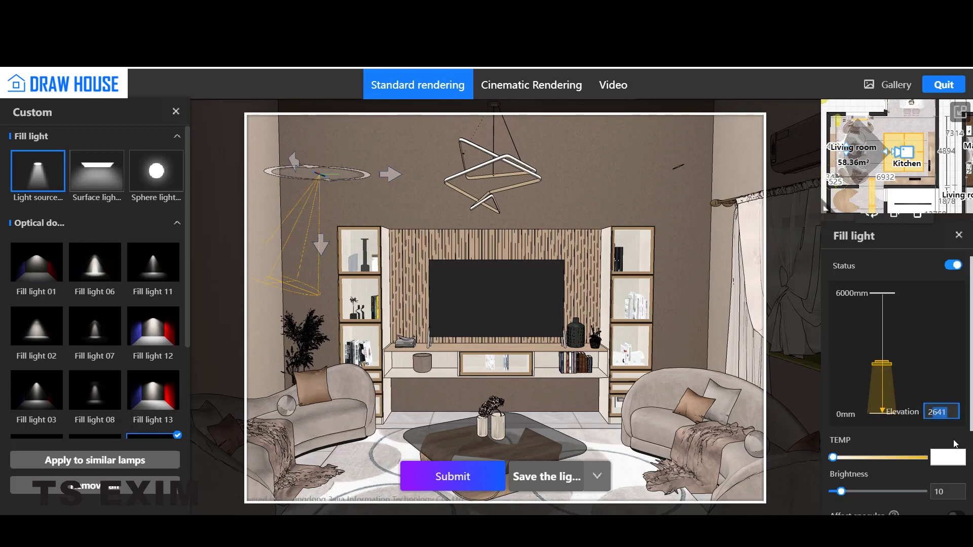
text(700)
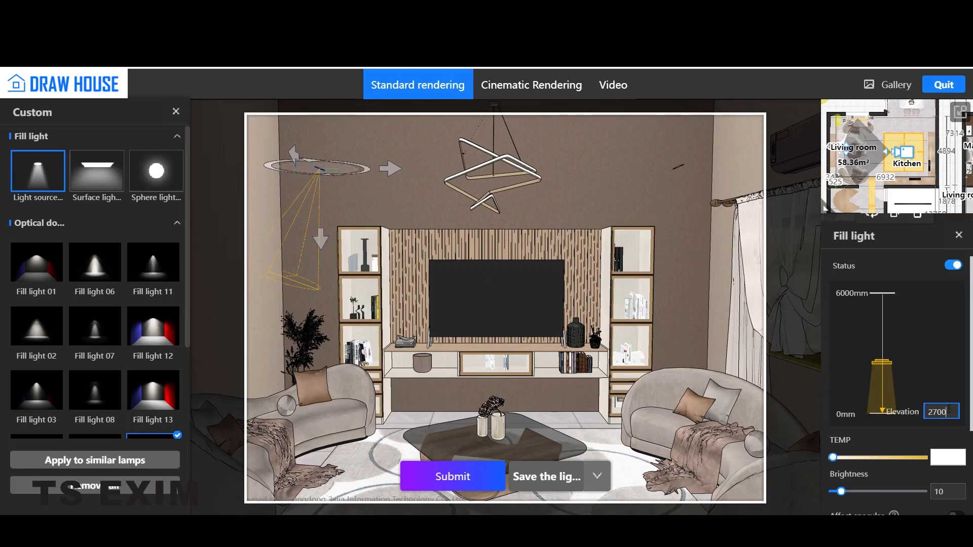
drag(831, 461, 850, 505)
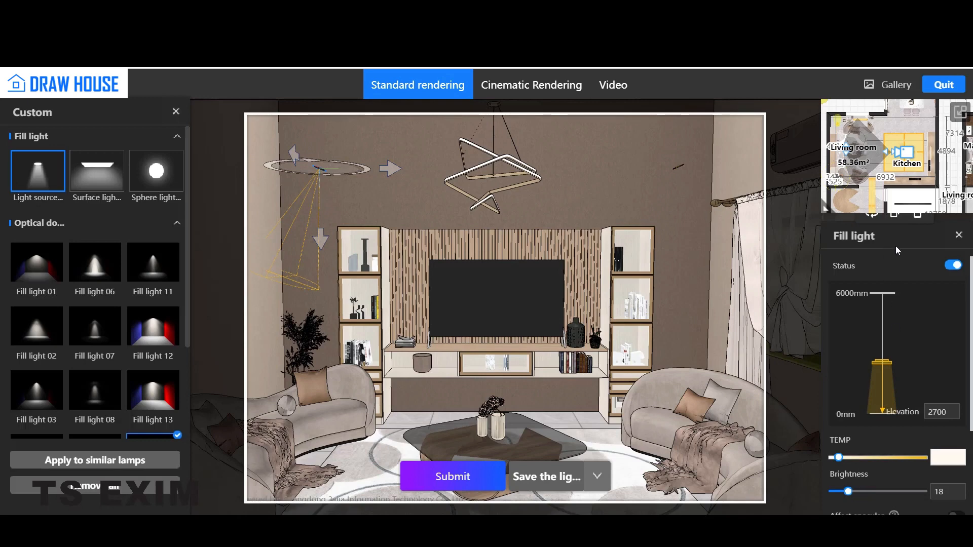
Step: Restore the saved kitchen view Perspective10 and raise the camera to about 1648 mm elevation
click(156, 171)
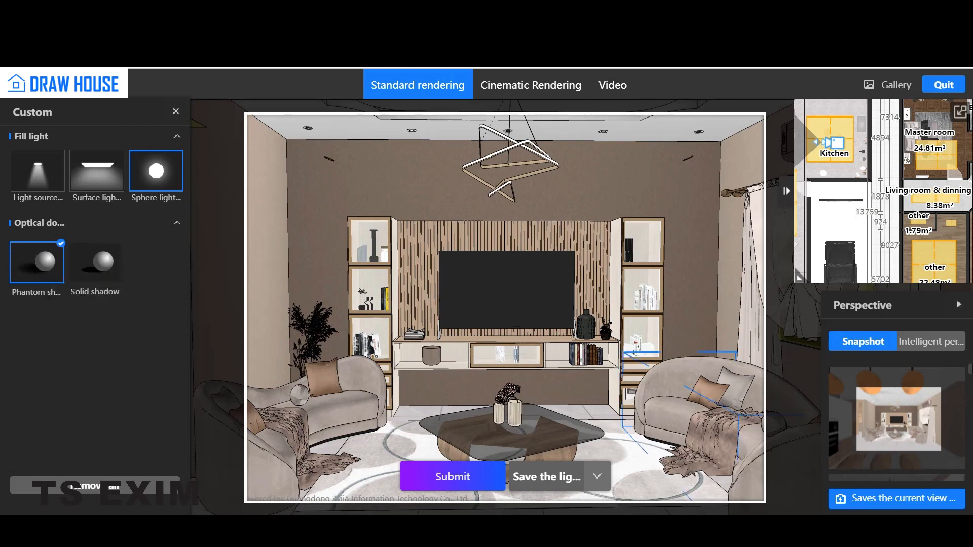
scroll(911, 389, down, 3)
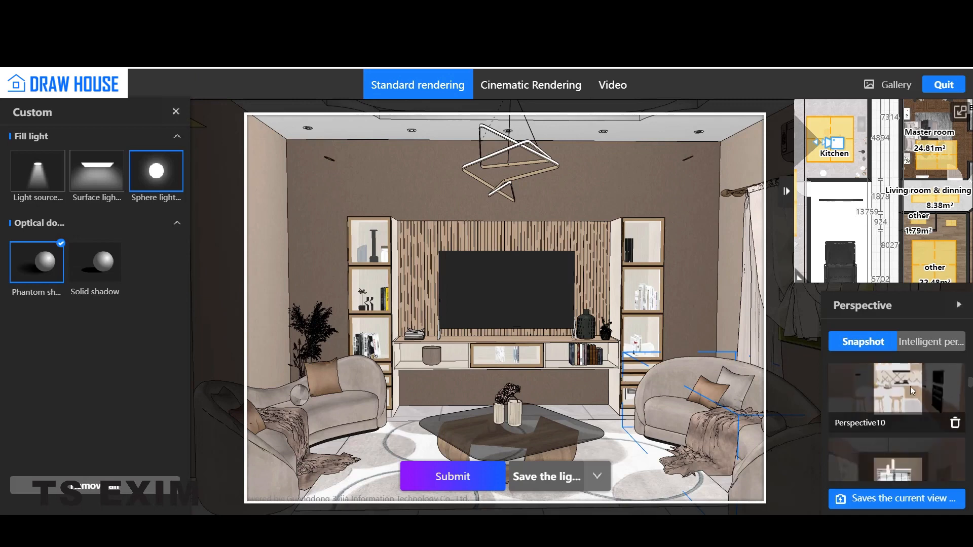
click(910, 395)
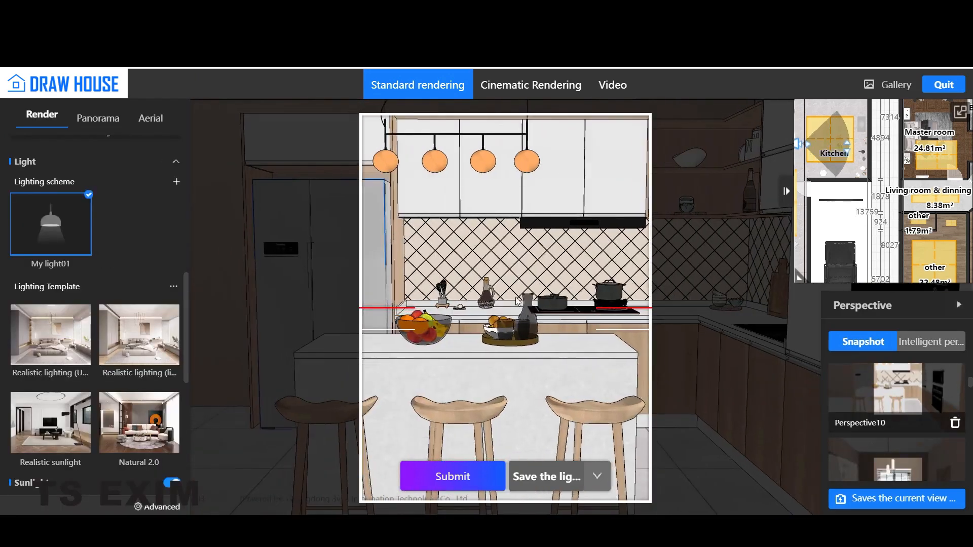
key(q)
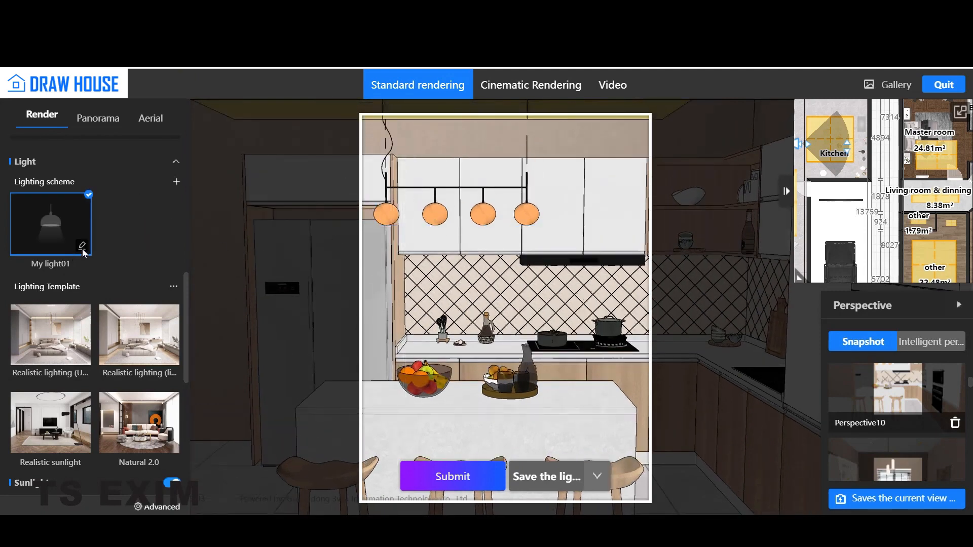
Step: Open the My light01 scheme for editing, view the sphere light source options and leave the customization
click(82, 248)
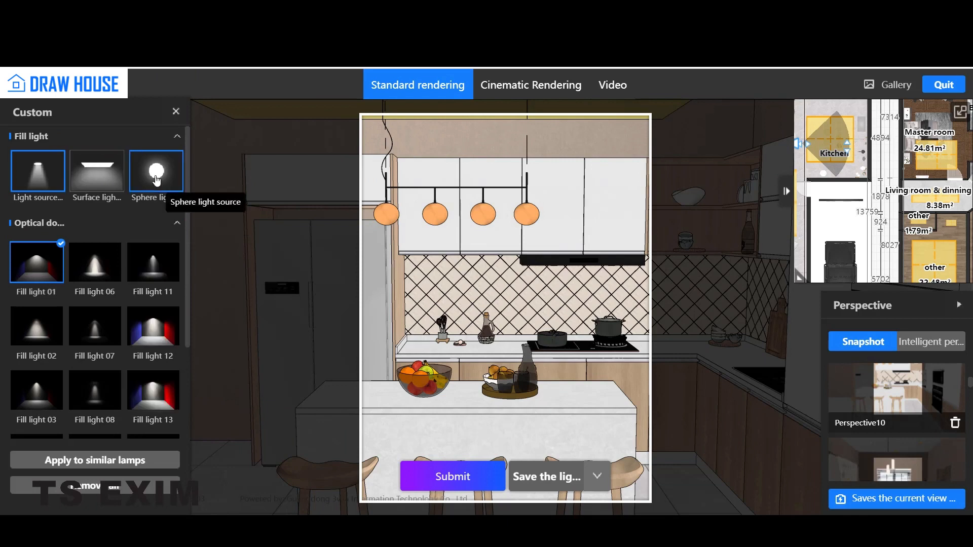
click(156, 176)
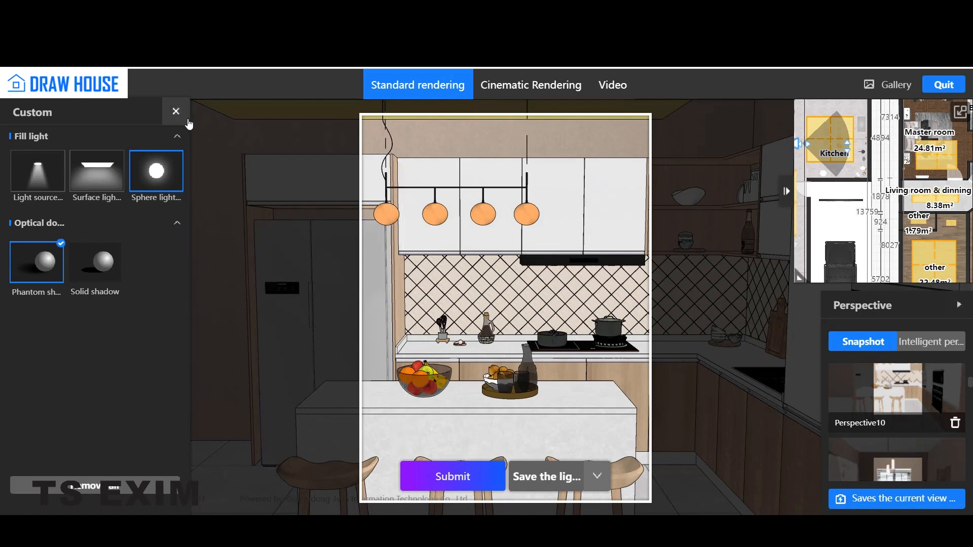
click(176, 112)
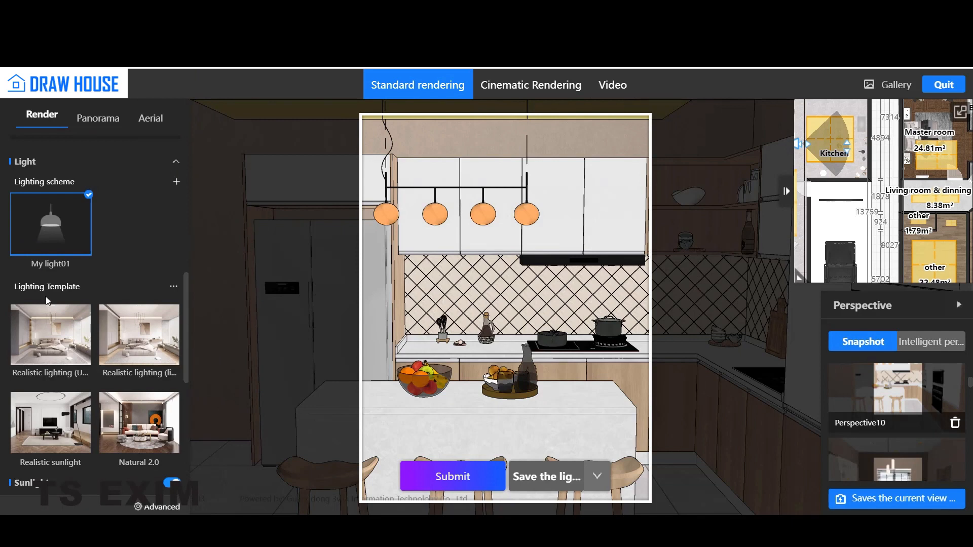
Step: Save the current lights and add a new lighting scheme named Lighting no.2
mouse_move(81, 246)
click(597, 482)
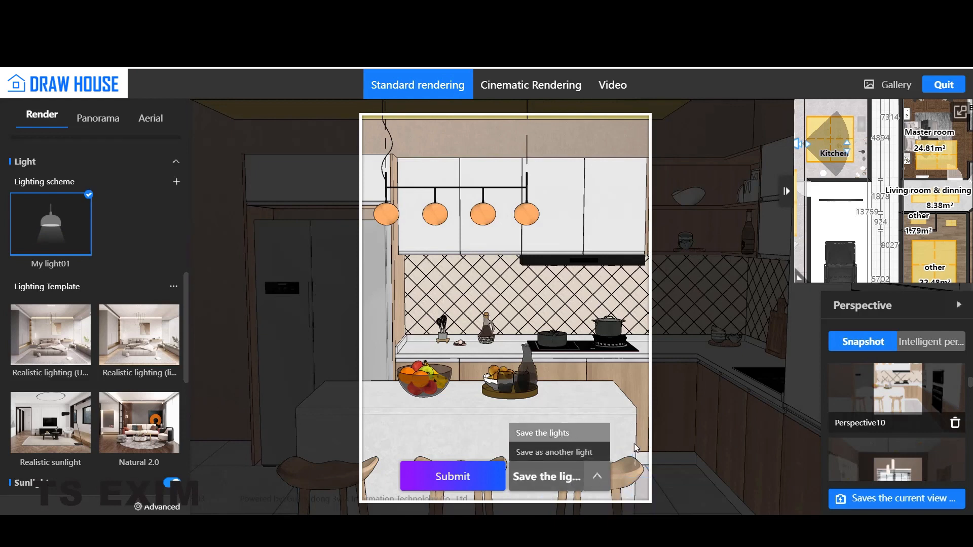
click(581, 443)
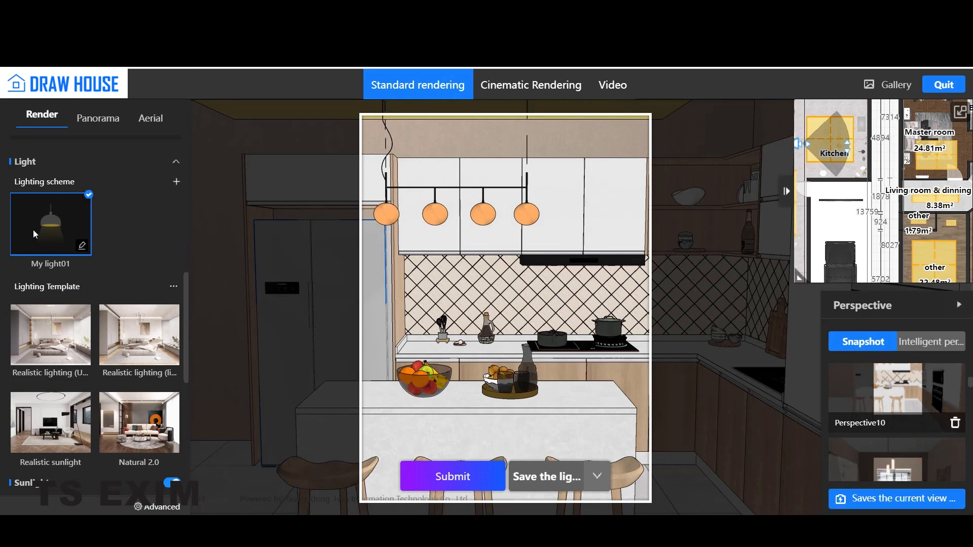
click(177, 182)
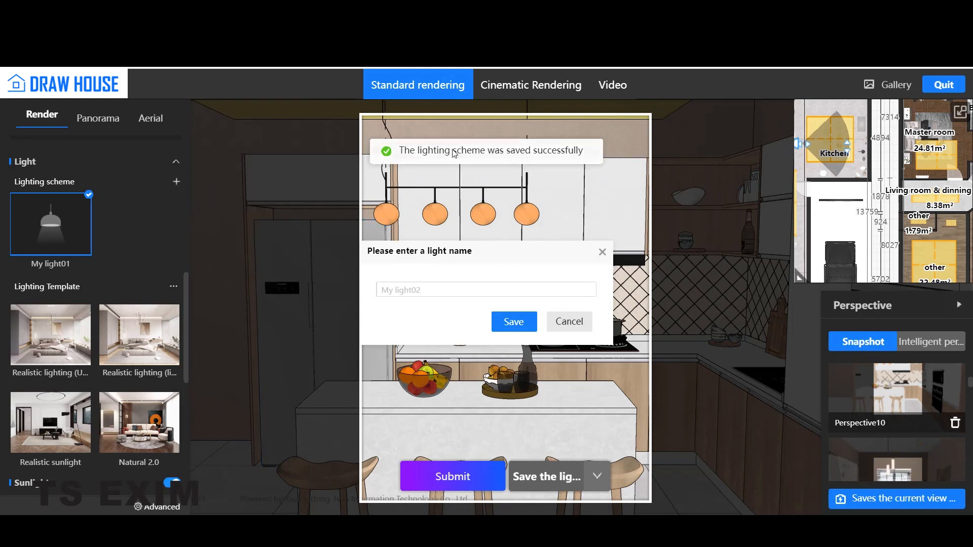
click(564, 290)
text(Lighting no.2)
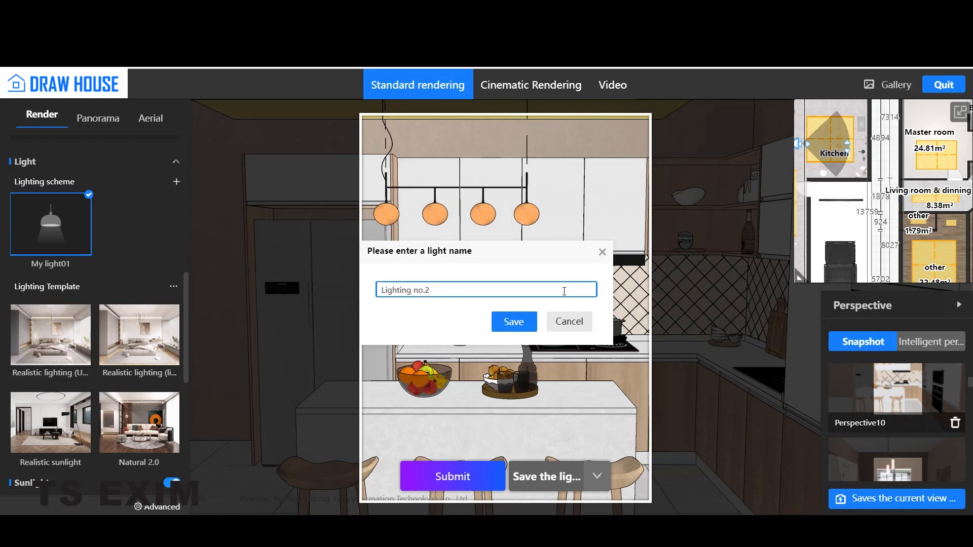
click(514, 322)
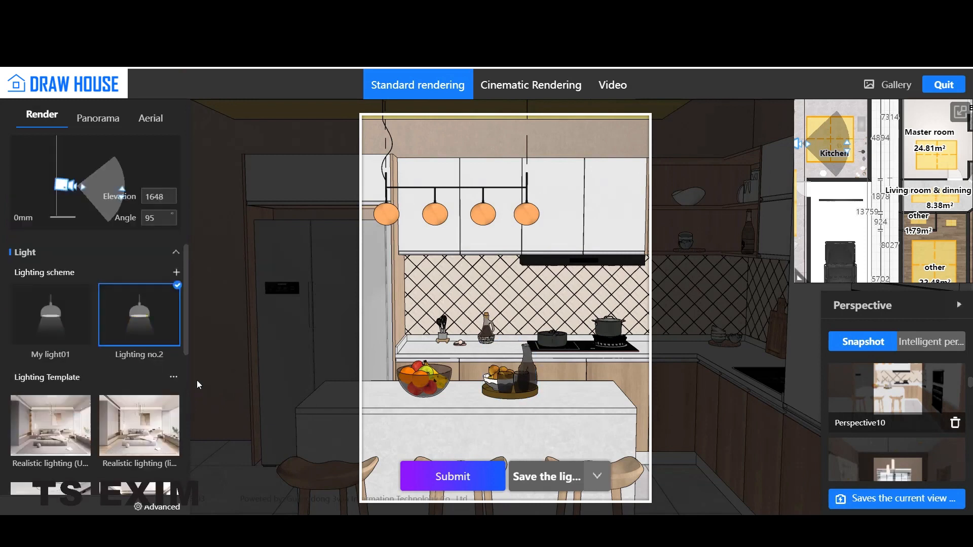
Step: Restore the kitchen view Perspective10, followed by the saved view facing the dining table and window
mouse_move(176, 346)
click(906, 402)
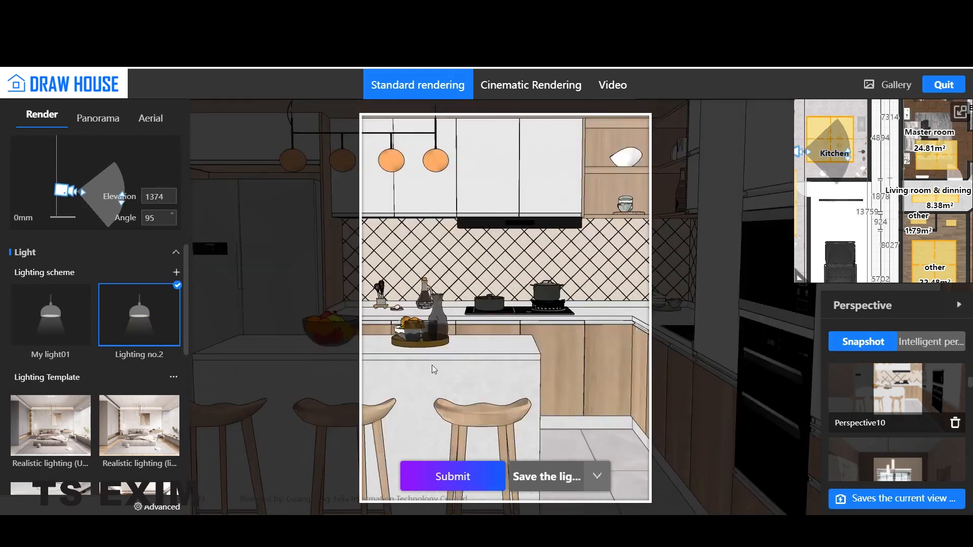
click(918, 474)
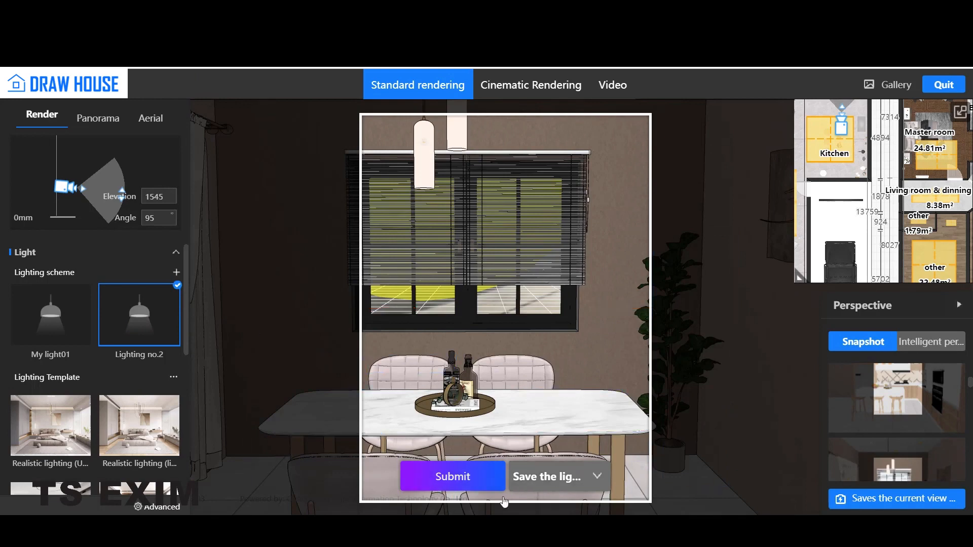
Step: Switch to the image viewer and look through the finished renders from the Example render folder
key(alt+Tab)
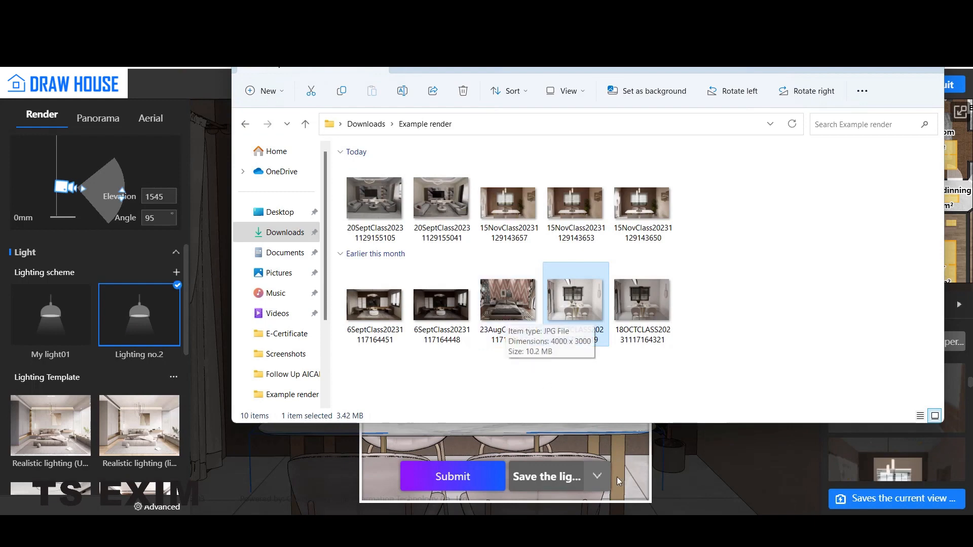
key(alt+Tab)
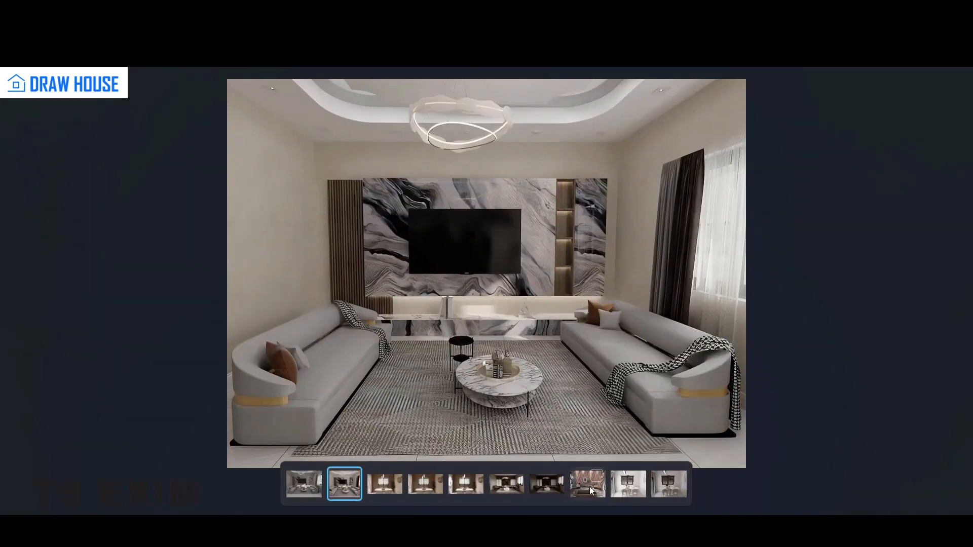
click(589, 487)
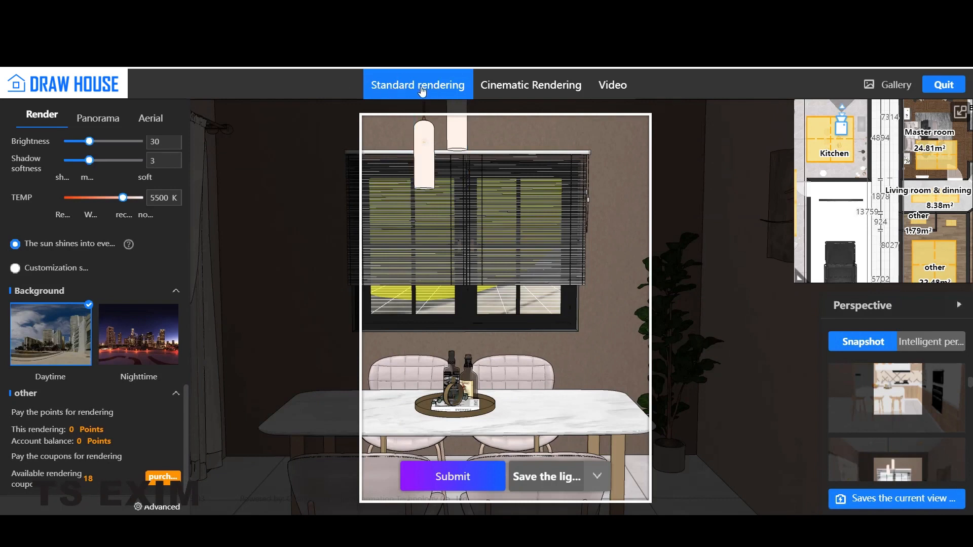
Step: Compare the resolution, composition and camera options of Cinematic Rendering with those of Standard rendering
click(509, 90)
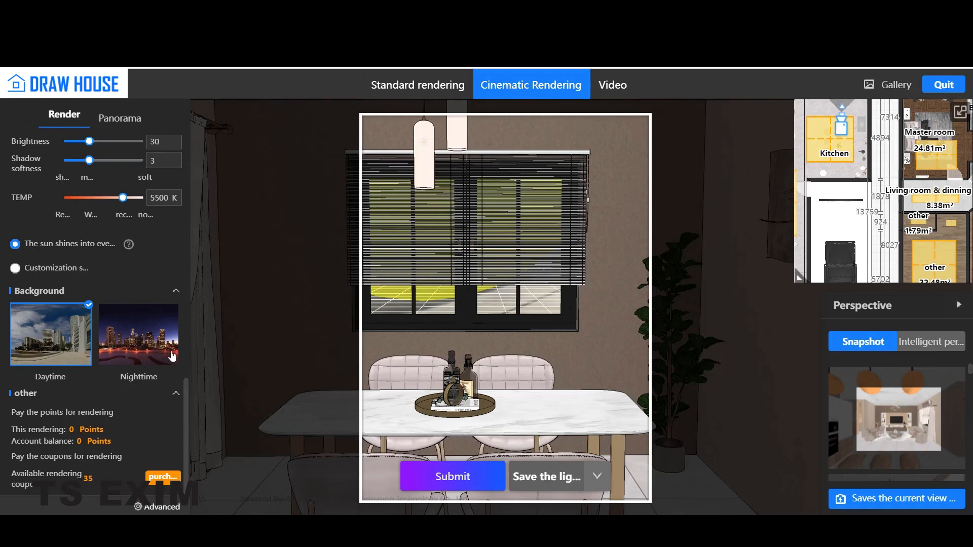
scroll(189, 359, up, 5)
scroll(192, 204, up, 5)
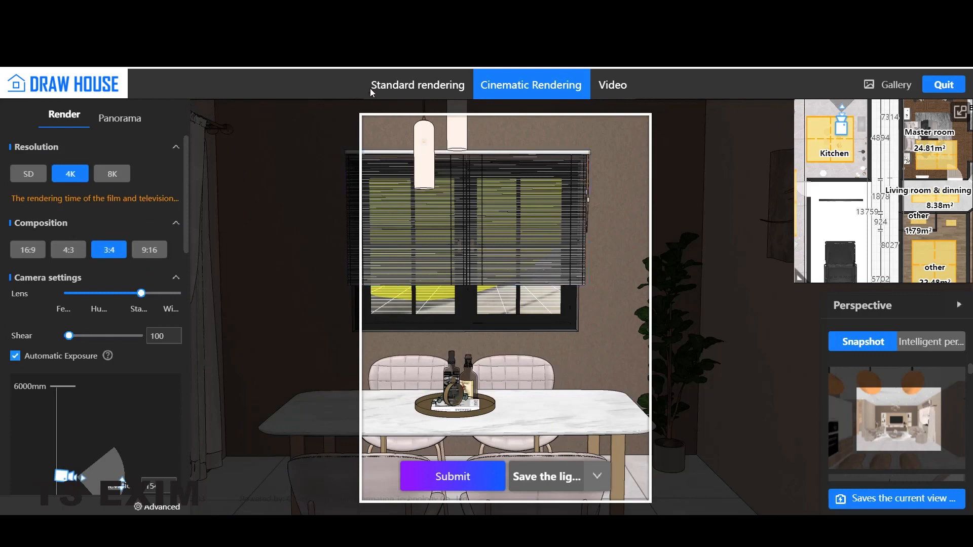
click(436, 87)
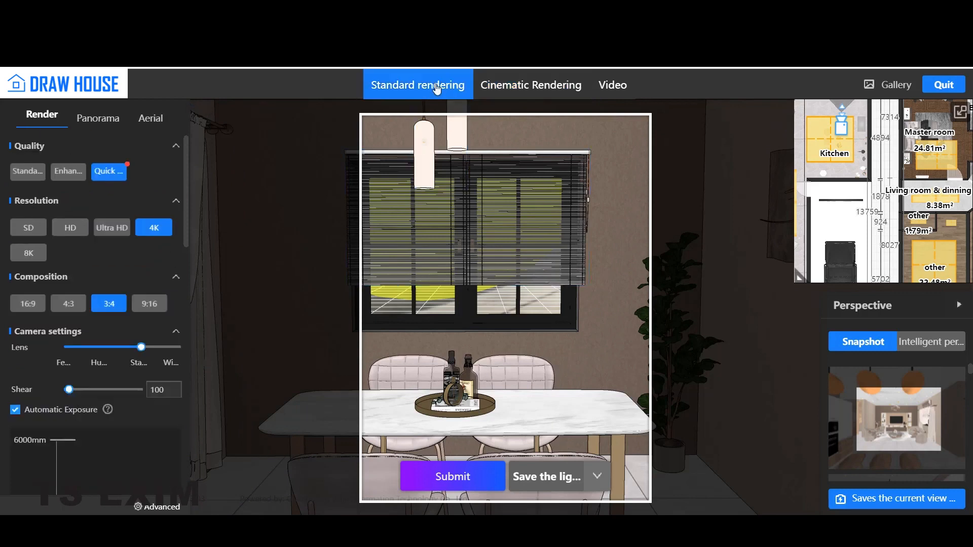
Step: Set the cinematic render of the dining area to 4:3 composition with a wider lens, keeping automatic exposure on
click(513, 87)
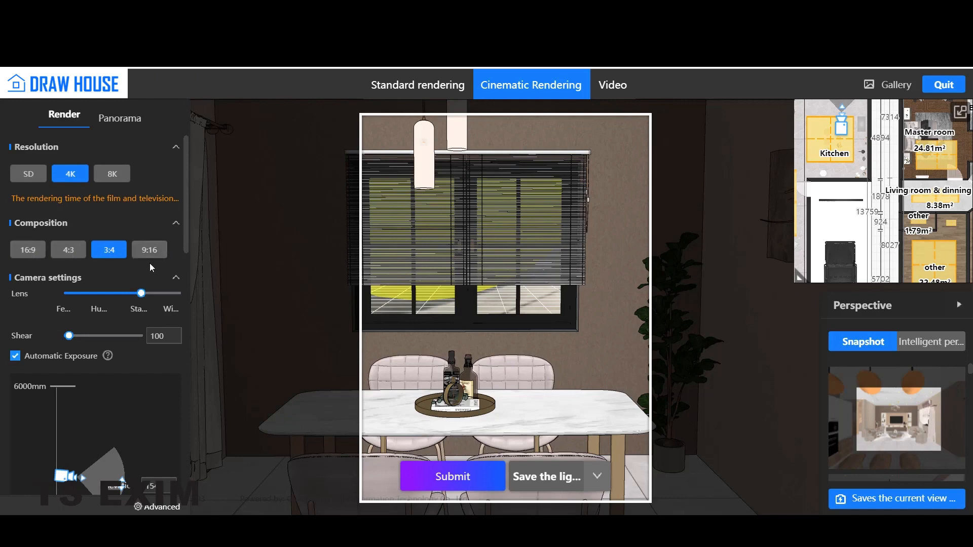
click(70, 251)
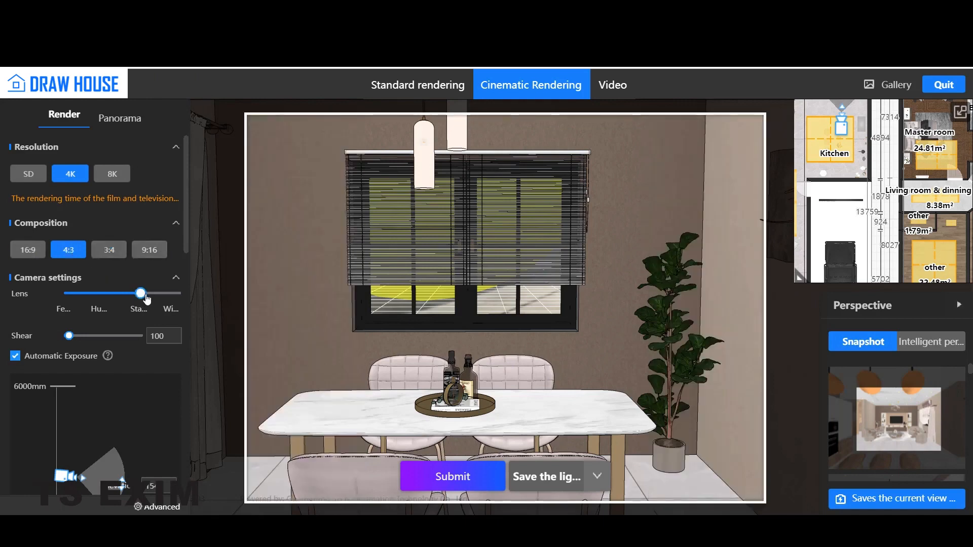
drag(141, 293, 160, 295)
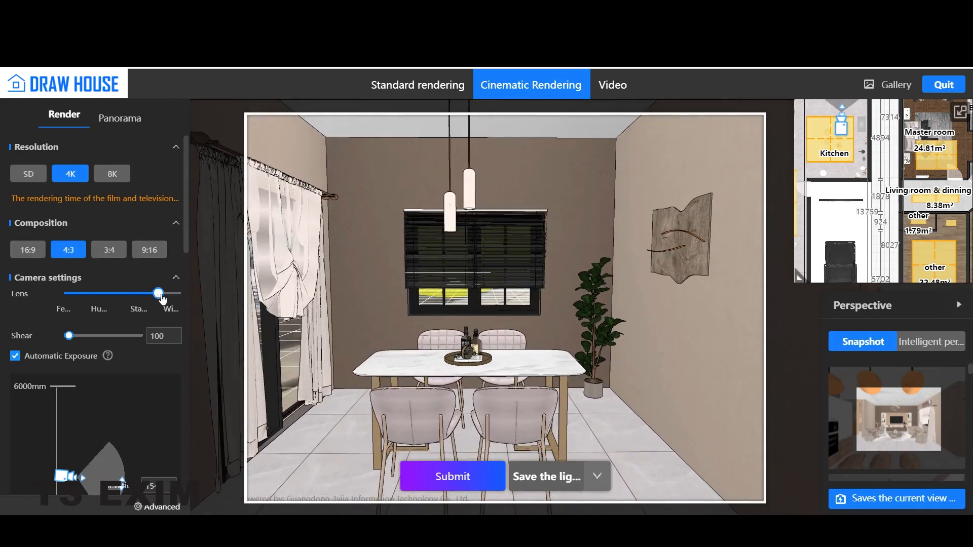
click(16, 356)
click(16, 356)
scroll(175, 324, down, 3)
scroll(167, 375, down, 5)
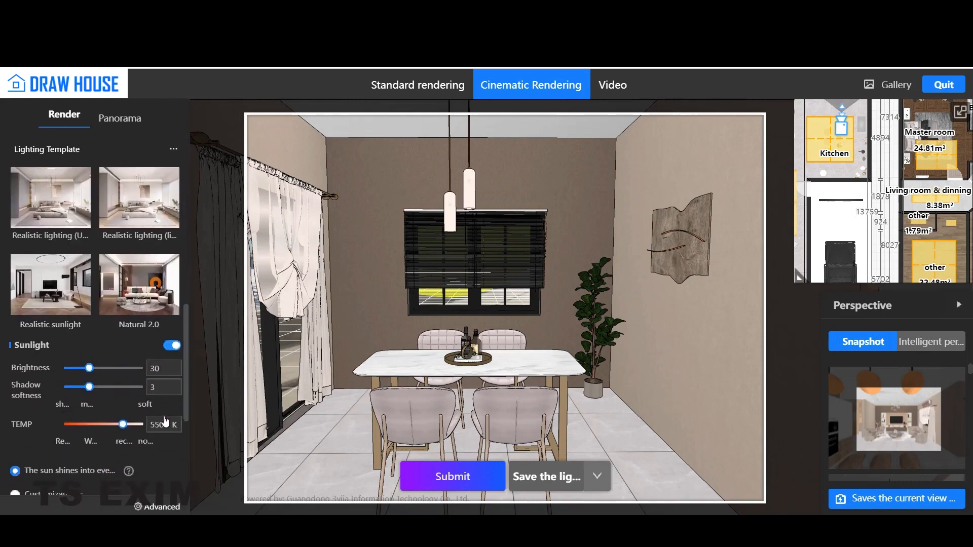
drag(184, 369, 184, 158)
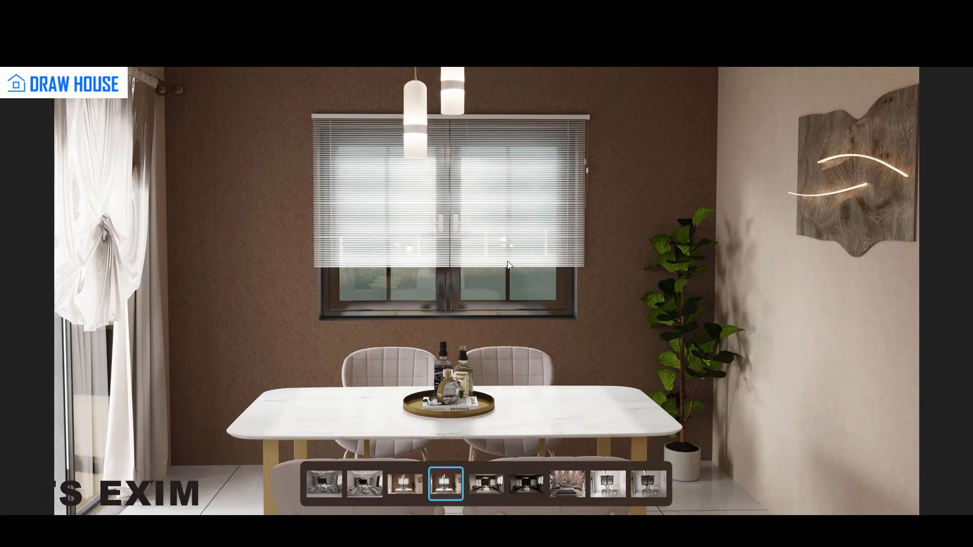
Step: Compare the example dining room renders in the image viewer and return to the cinematic render settings
click(404, 485)
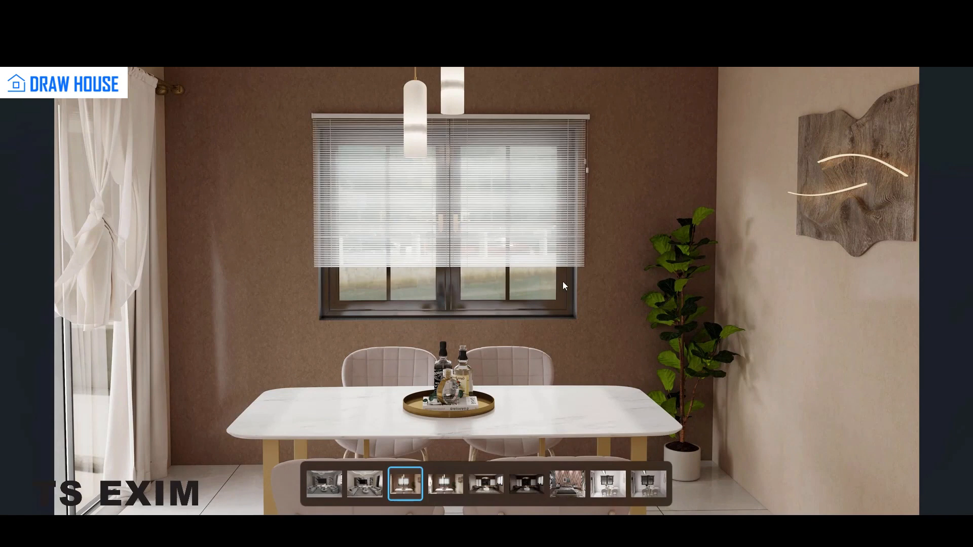
click(455, 477)
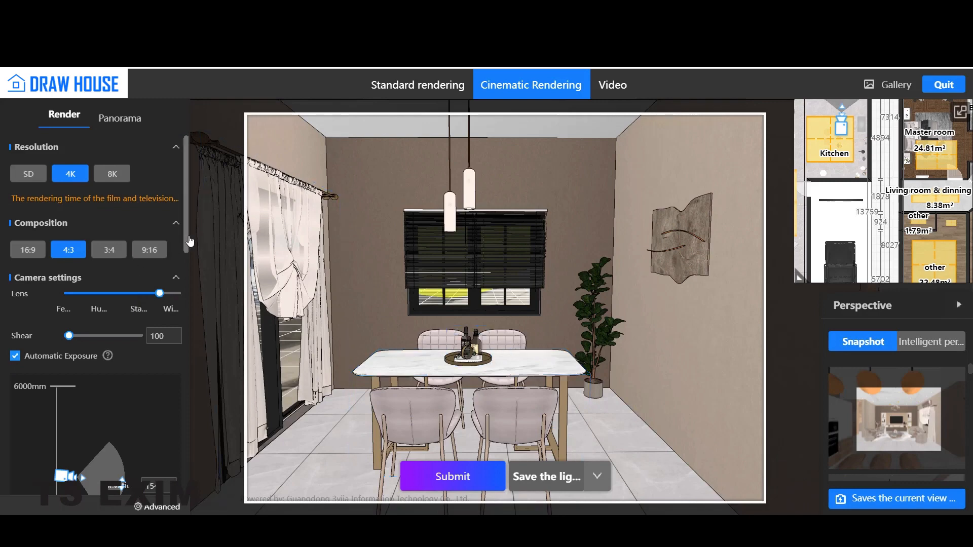
drag(190, 236, 185, 156)
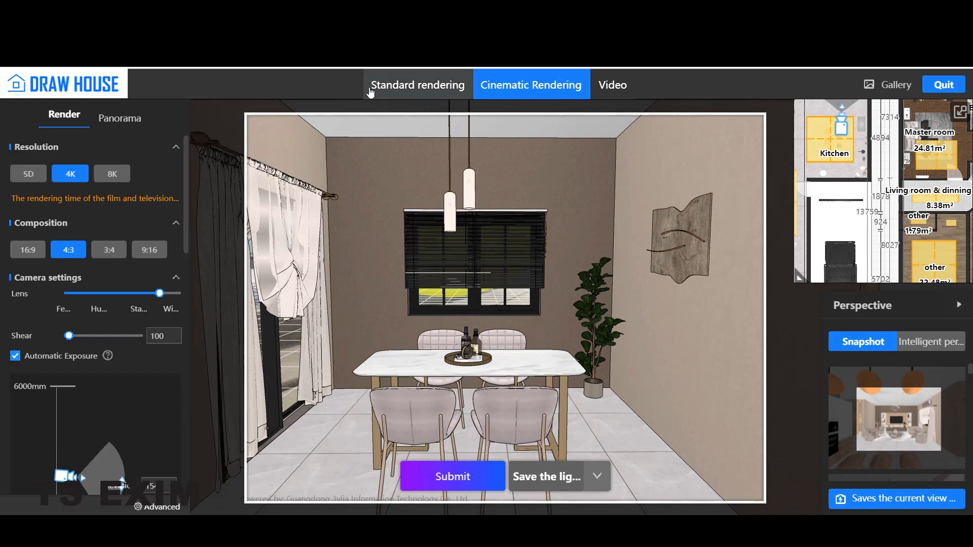
Step: Switch to Standard rendering in panorama mode and shift the camera slightly to the right in the dining area
click(421, 91)
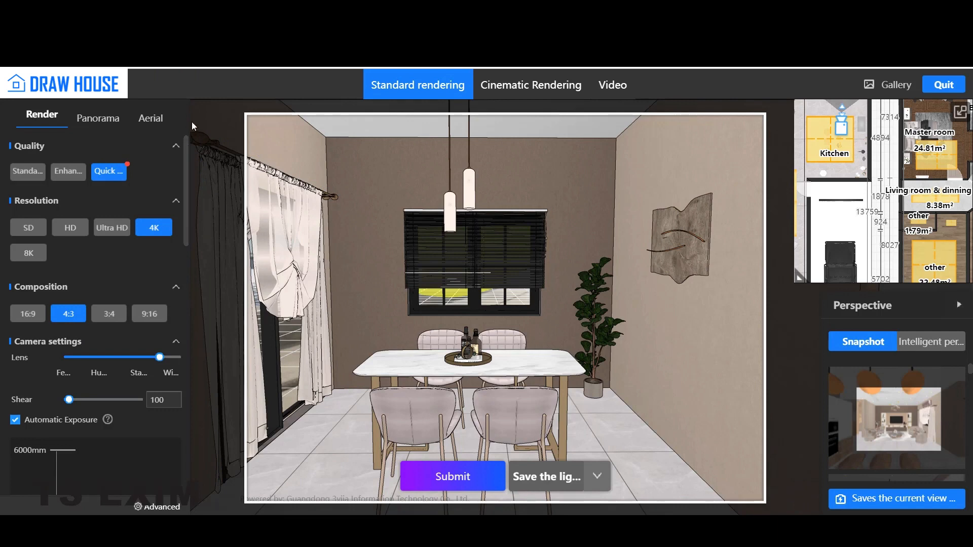
click(113, 128)
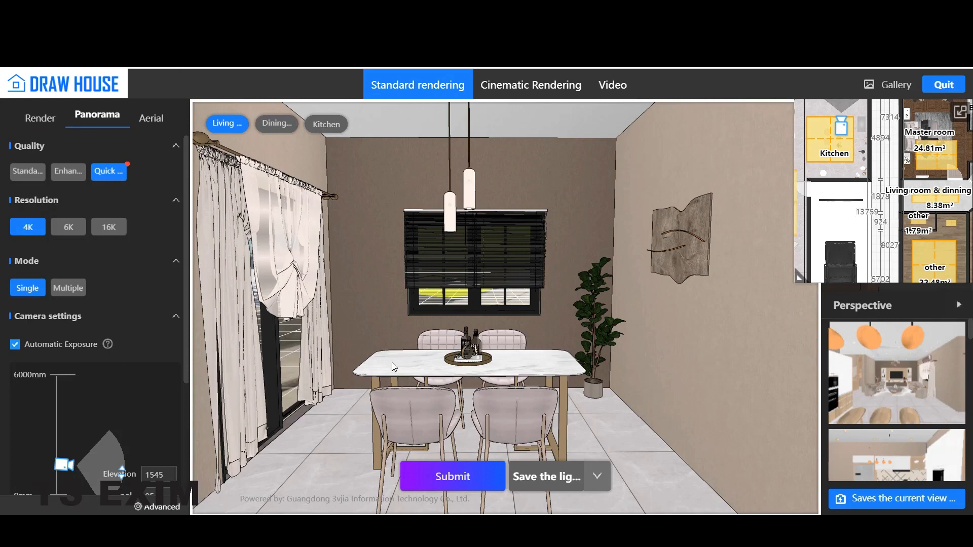
key(d)
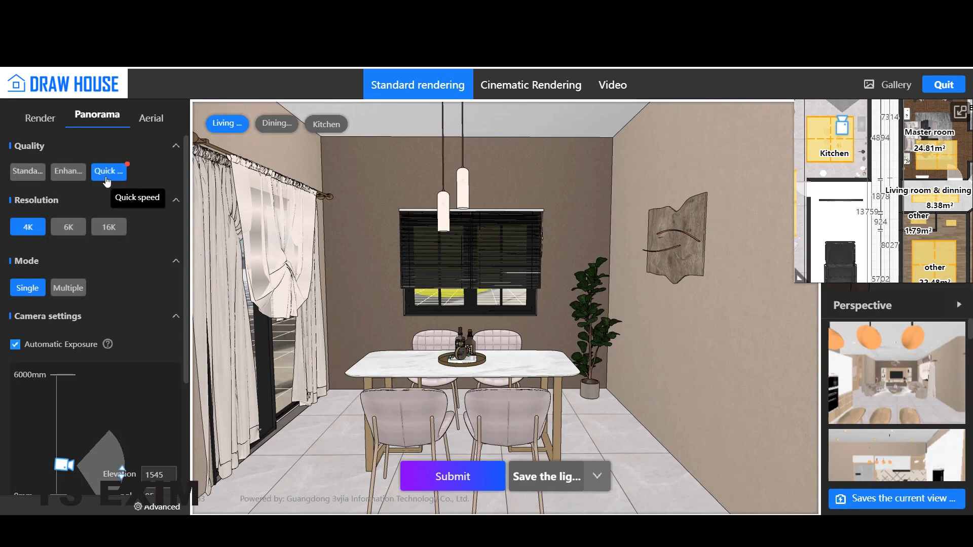
scroll(130, 236, down, 1)
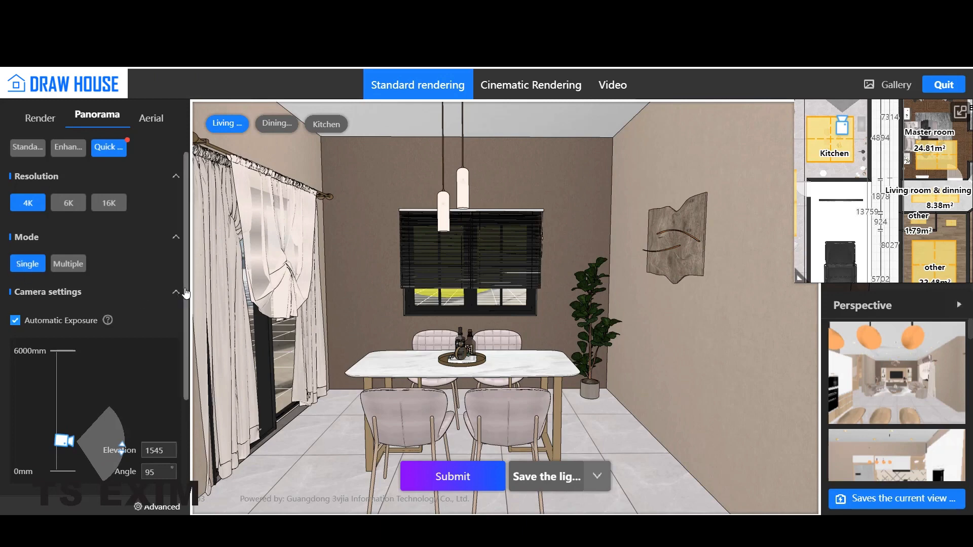
Step: Review the panorama's exposure, camera and background settings, and load the saved master room perspective facing the bed
drag(186, 294, 177, 391)
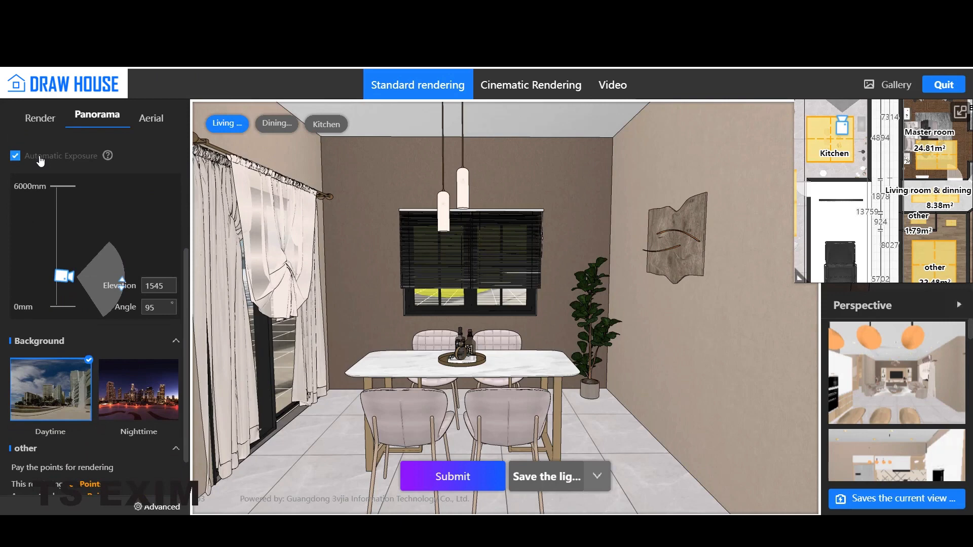
drag(186, 370, 189, 191)
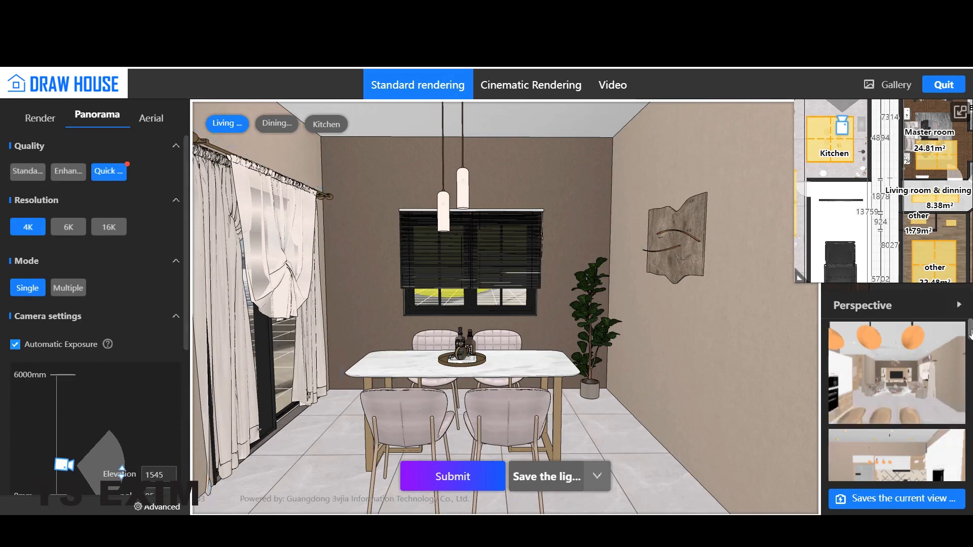
drag(970, 333, 970, 465)
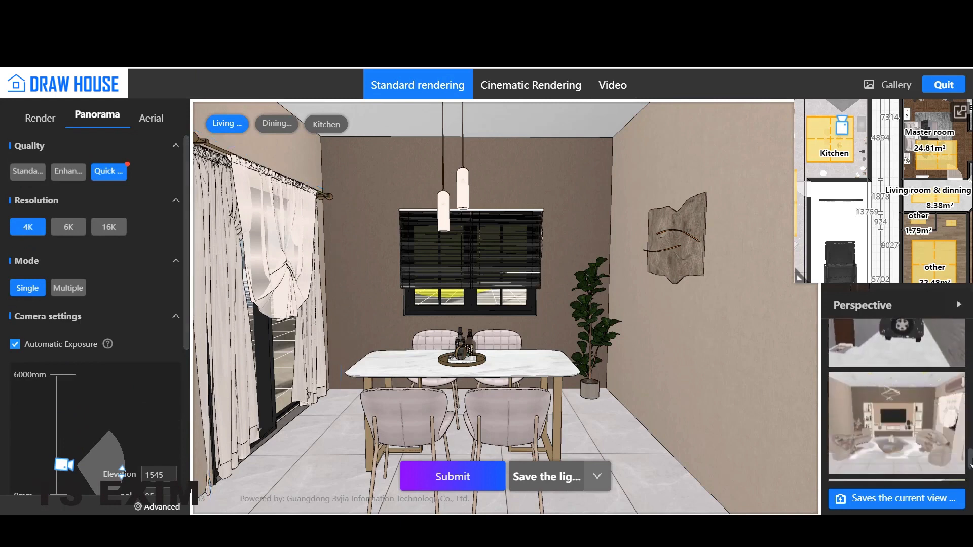
click(908, 399)
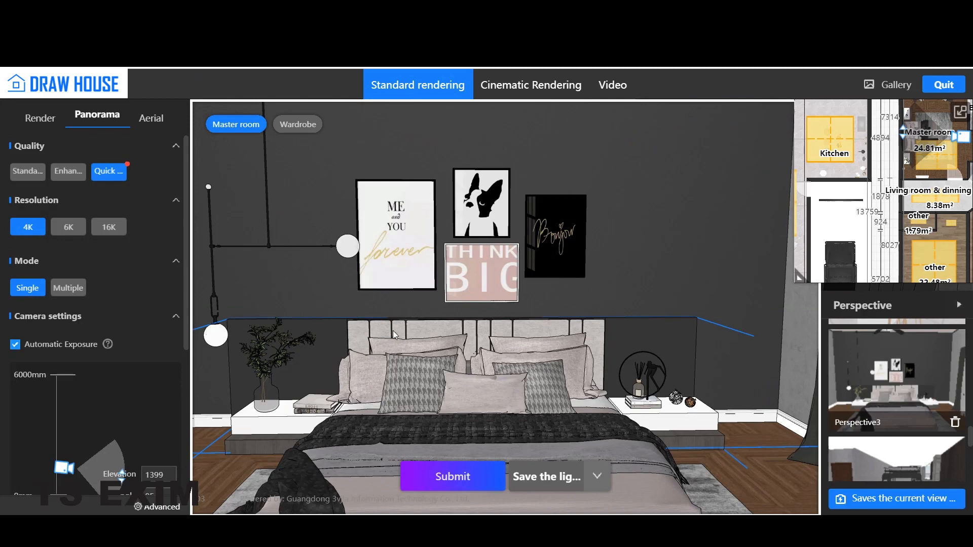
Step: Aim the panorama camera at the bed and window corner of the master room and submit the 4K single panorama
drag(393, 331, 536, 295)
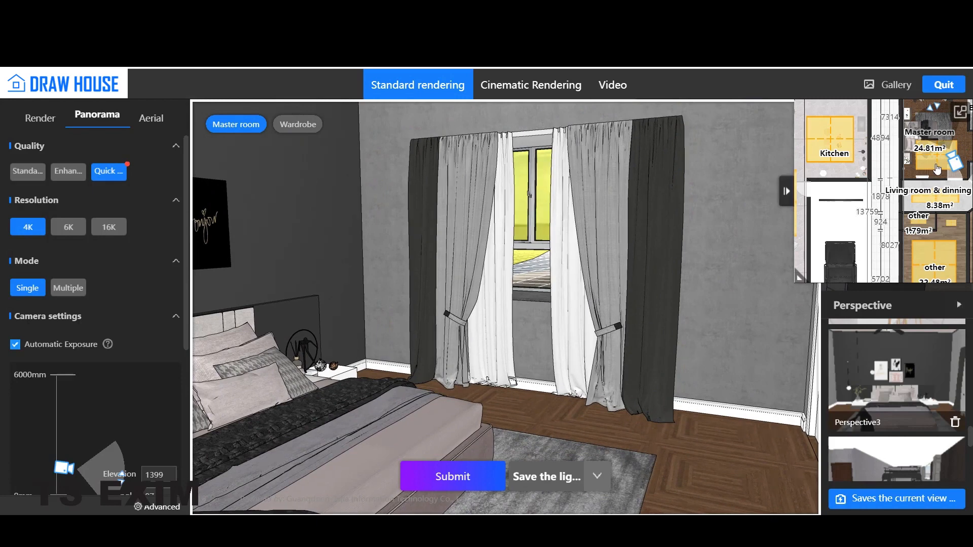
drag(951, 163, 950, 164)
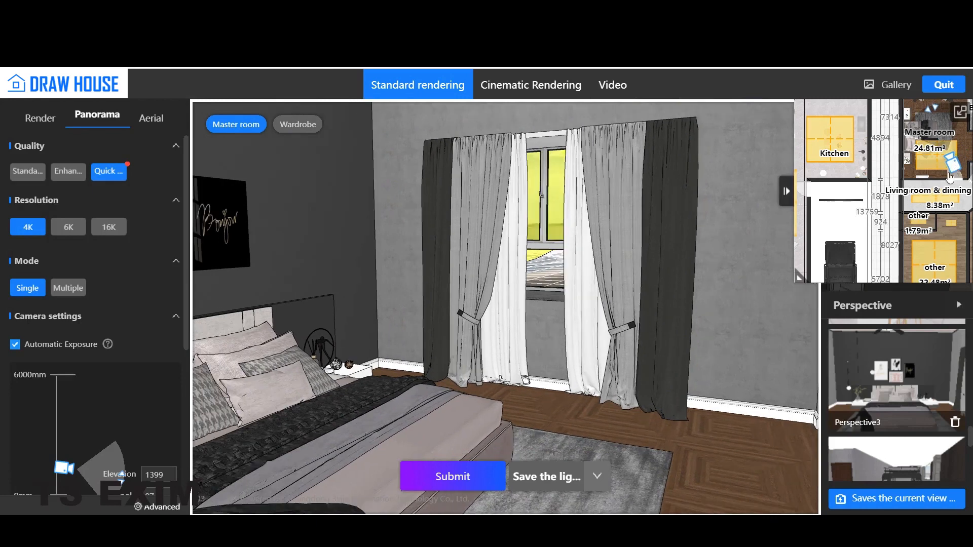
drag(693, 353, 510, 358)
drag(296, 330, 667, 342)
drag(563, 347, 395, 351)
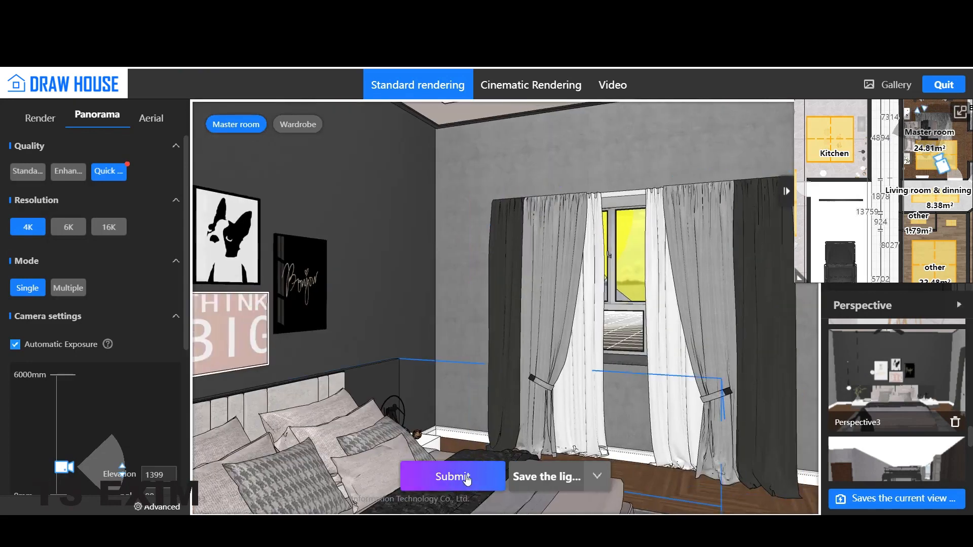
click(465, 479)
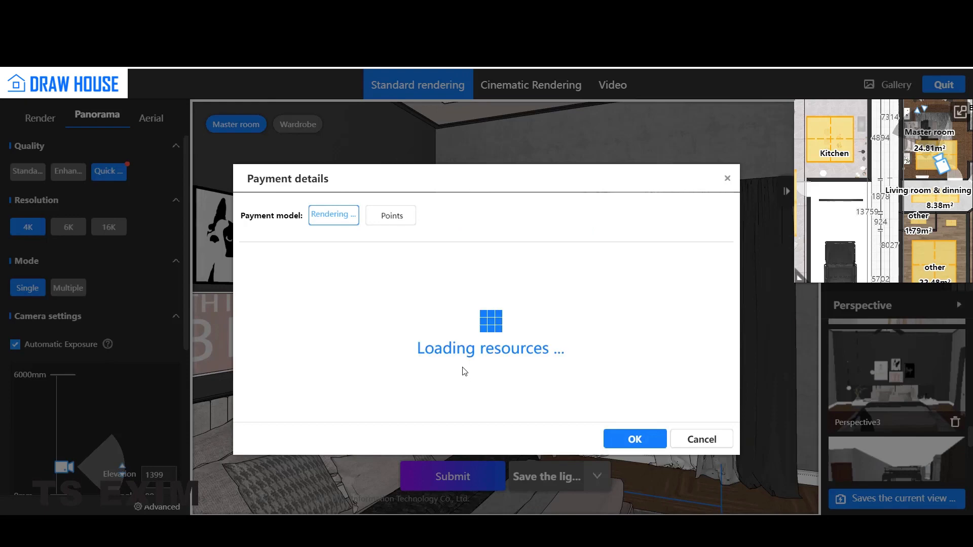
click(634, 439)
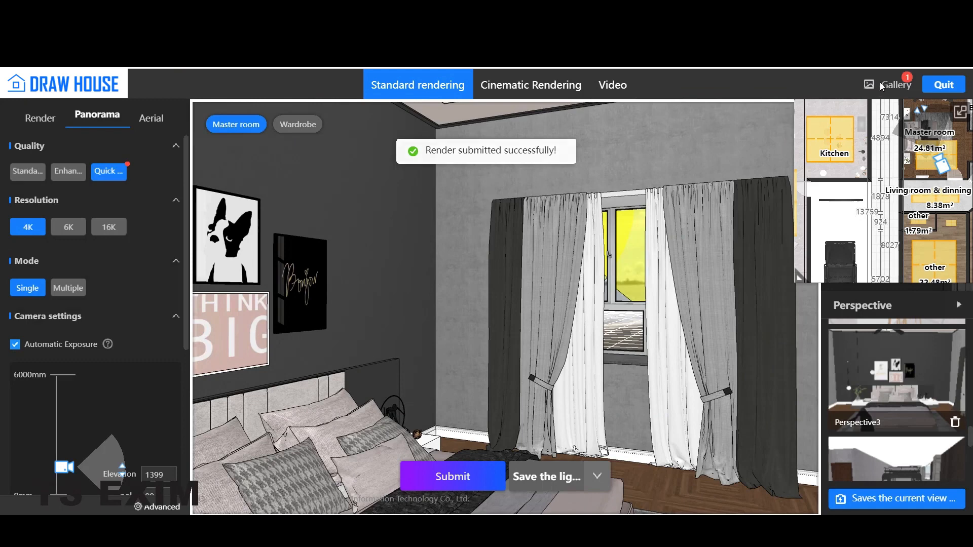
Step: Look around the finished 6K Enhance bedroom panorama of 15Nov Class in the gallery and return to the render settings
click(887, 87)
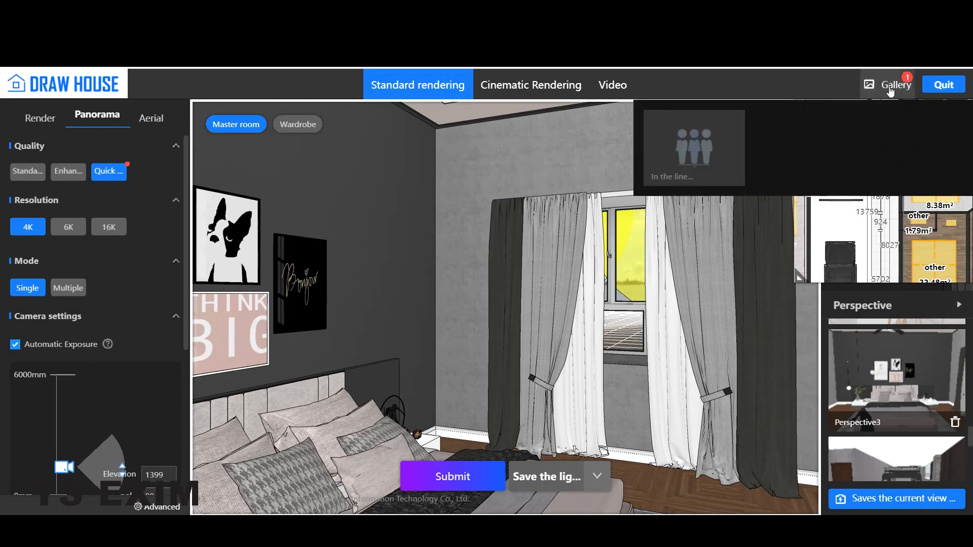
click(890, 87)
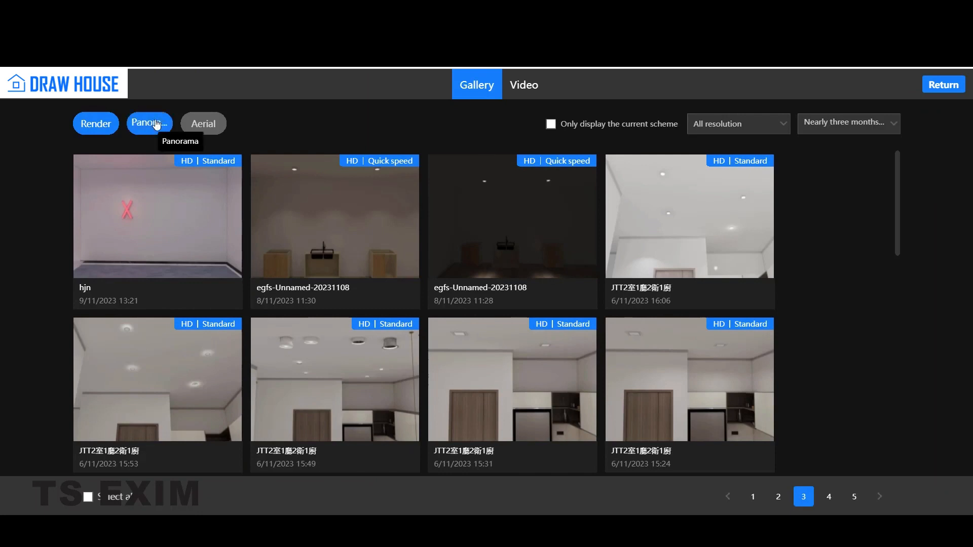
click(155, 128)
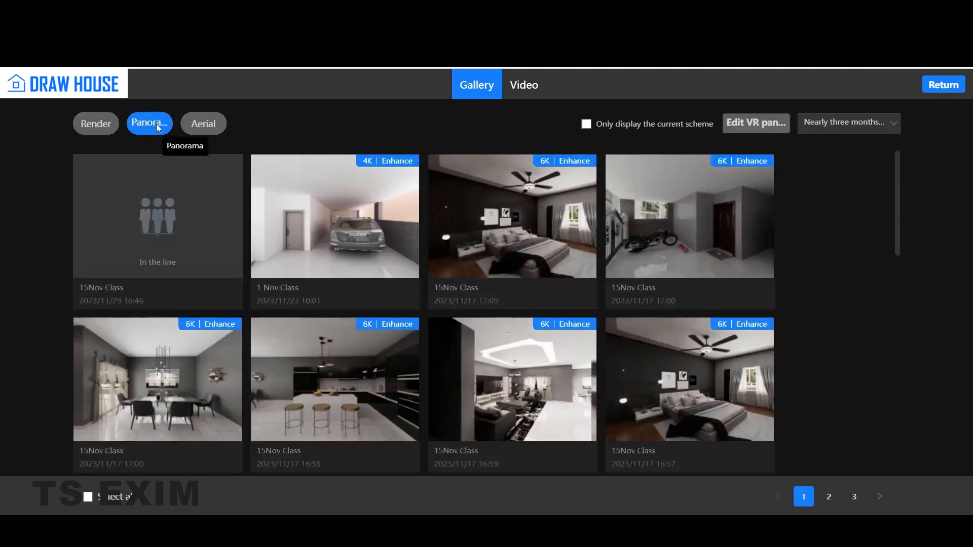
click(548, 264)
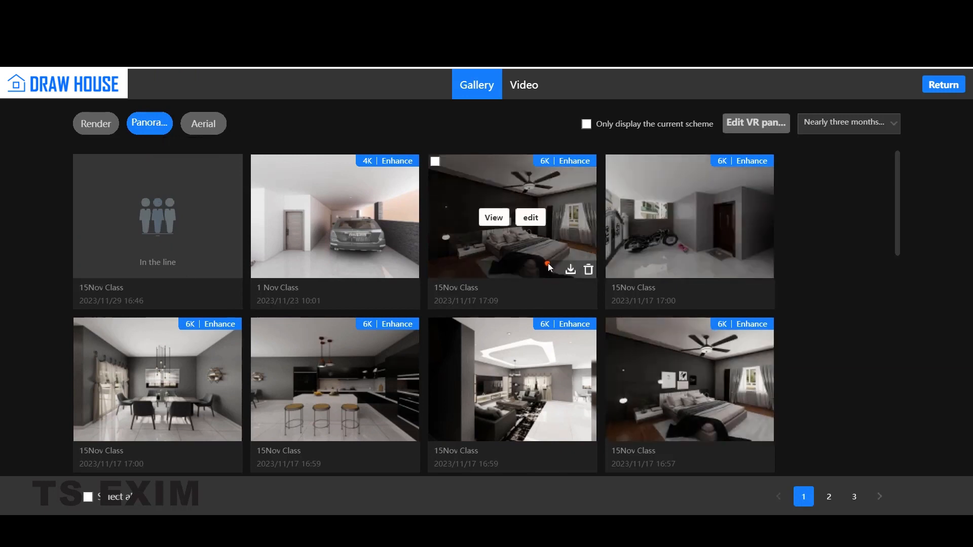
click(496, 225)
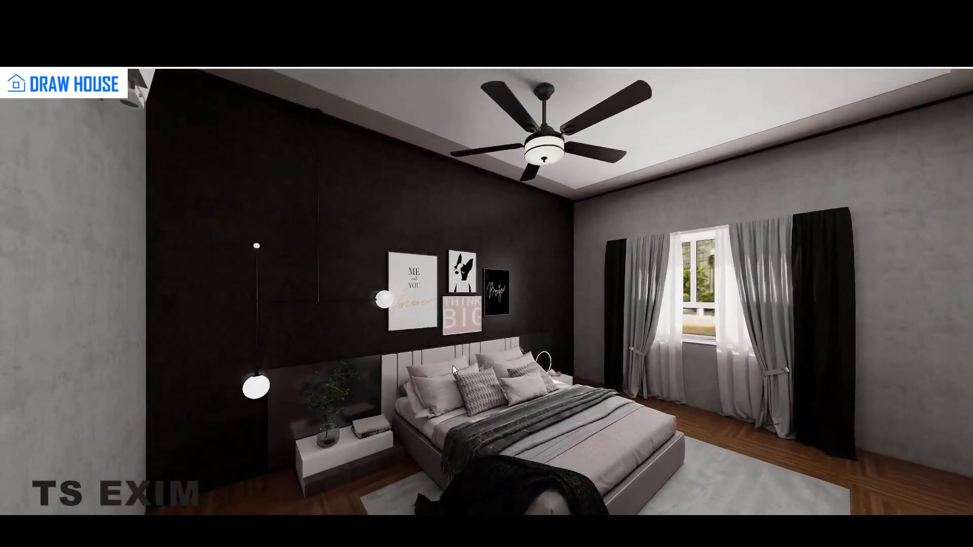
drag(452, 366, 864, 364)
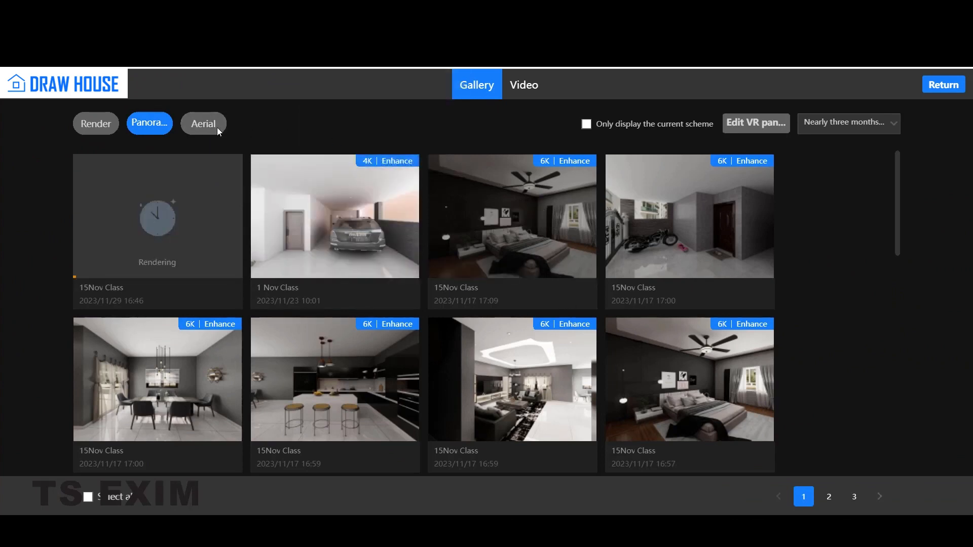
click(947, 86)
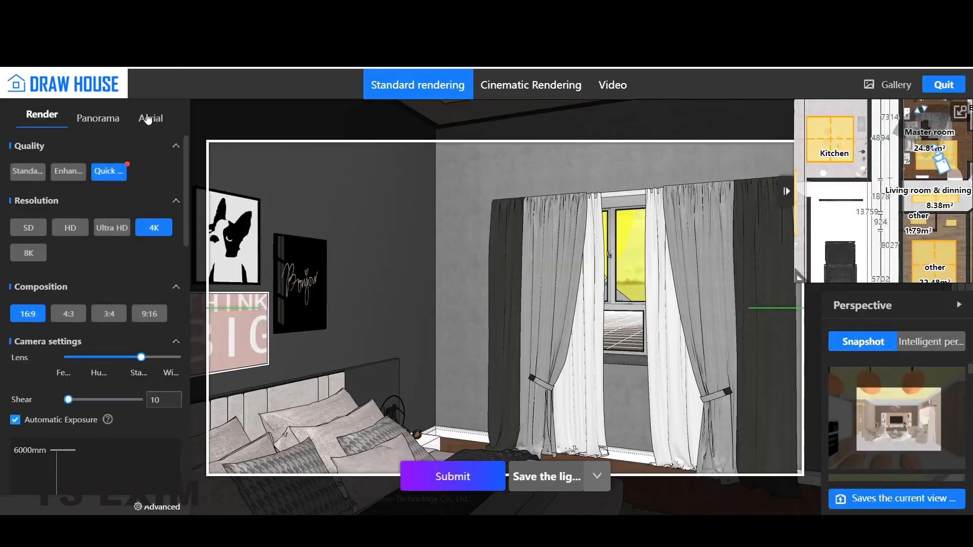
Step: Switch to an aerial render, move the camera along the floor plan and set the lens to the widest angle
click(149, 118)
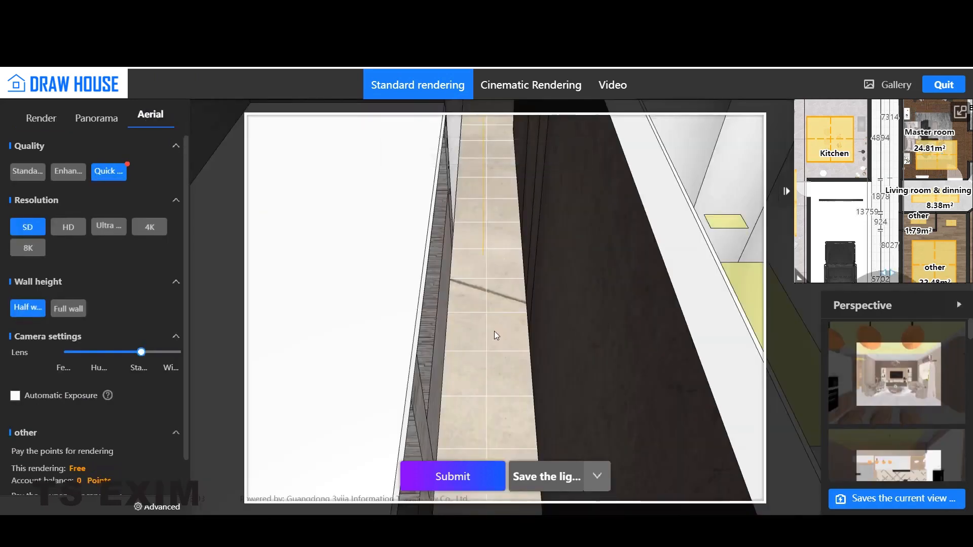
scroll(496, 335, down, 3)
scroll(496, 335, up, 1)
scroll(496, 336, down, 1)
scroll(504, 296, up, 3)
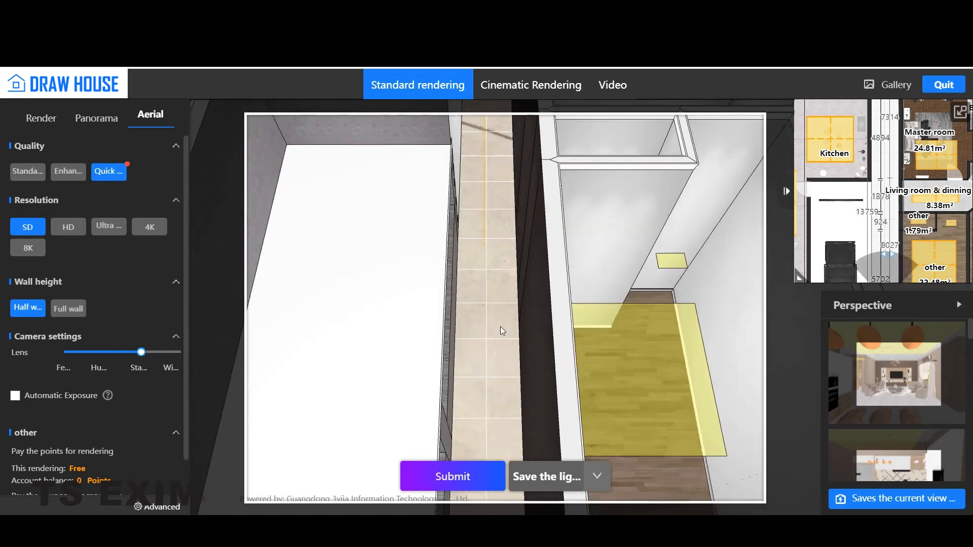
drag(489, 349, 490, 445)
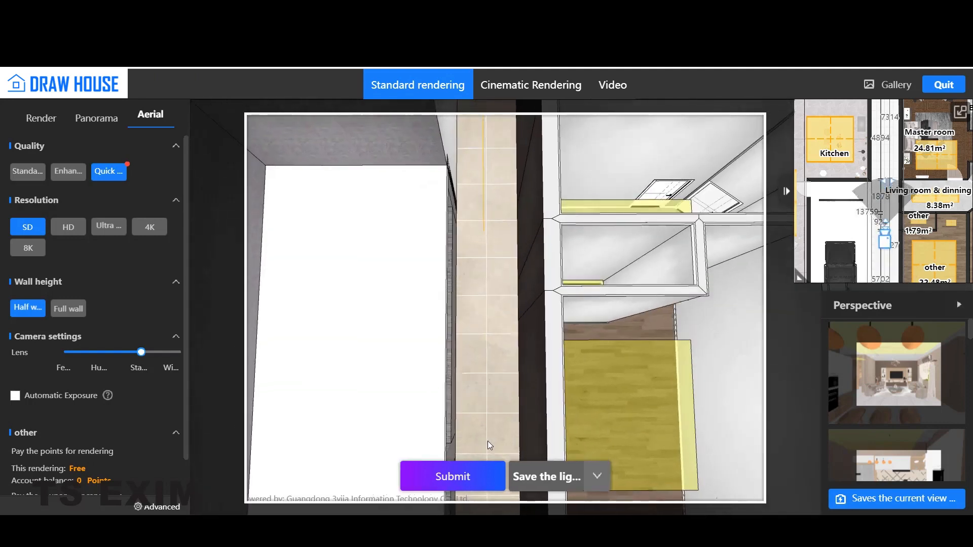
drag(154, 358, 186, 361)
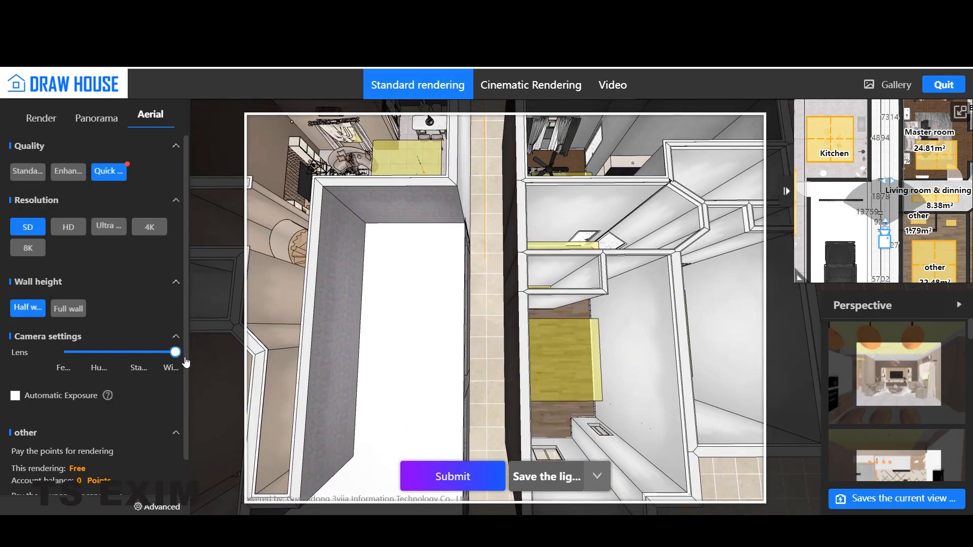
Step: Frame both floors of the house side by side within the aerial render area
drag(498, 262, 499, 287)
scroll(498, 290, up, 3)
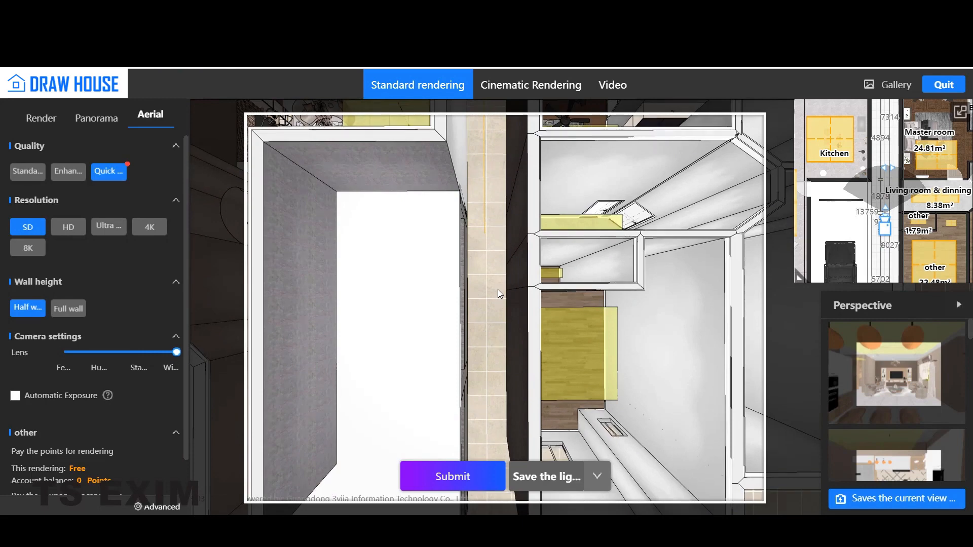
scroll(499, 293, down, 4)
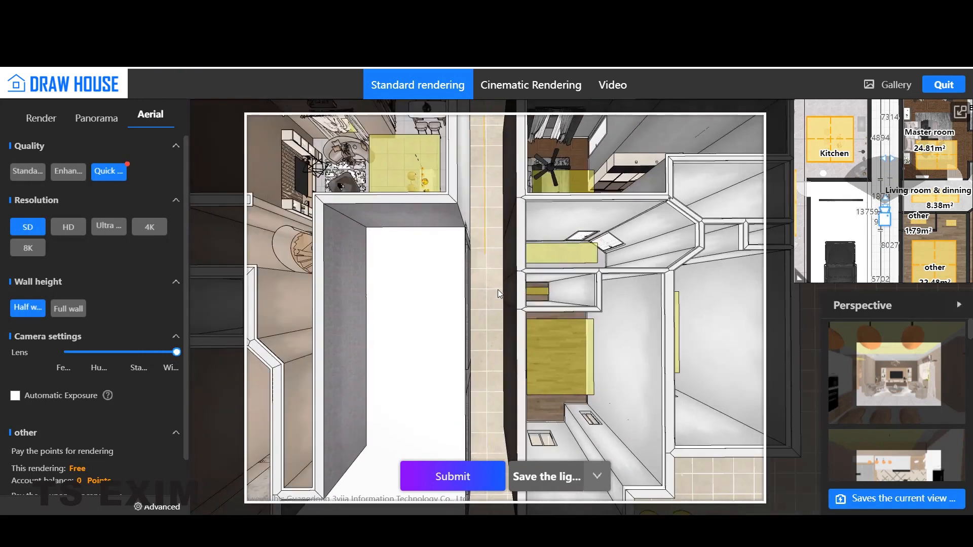
scroll(498, 293, down, 3)
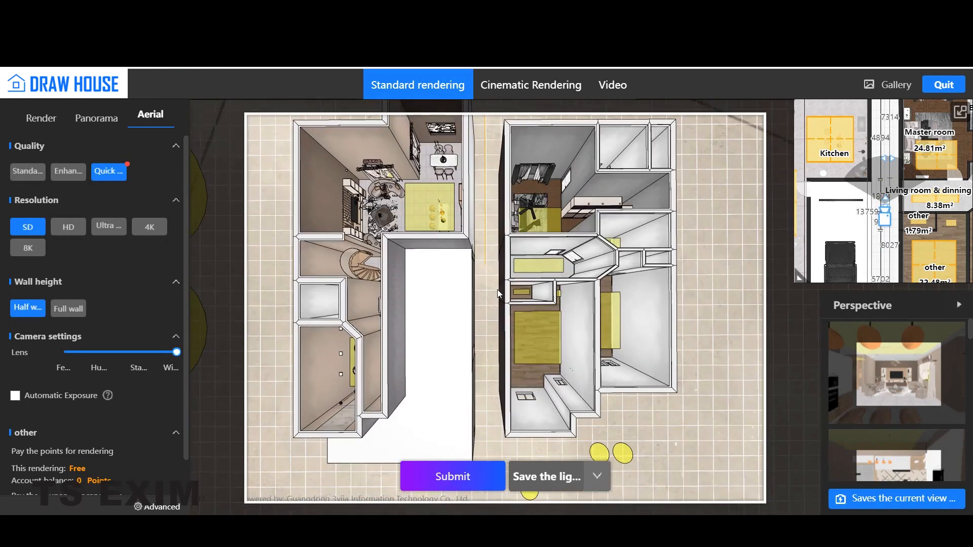
scroll(497, 290, down, 2)
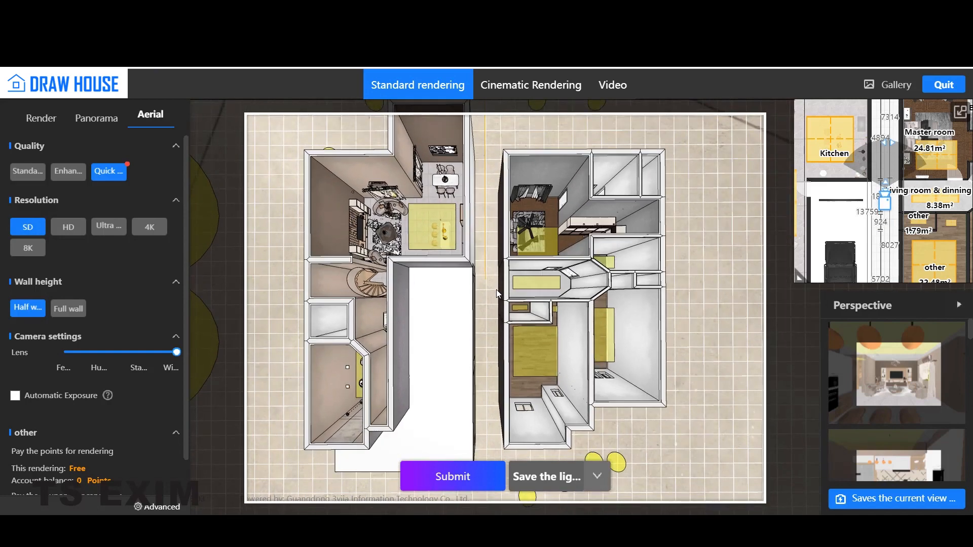
drag(497, 290, 513, 334)
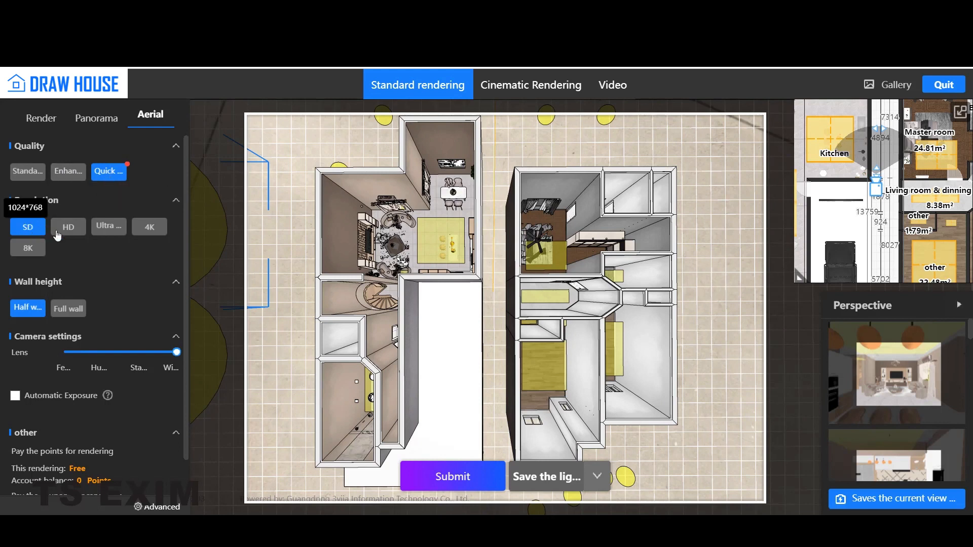
Step: Set the half-wall aerial render to 4K with automatic exposure on, and submit it using the 4K aerial rendering coupon
click(152, 230)
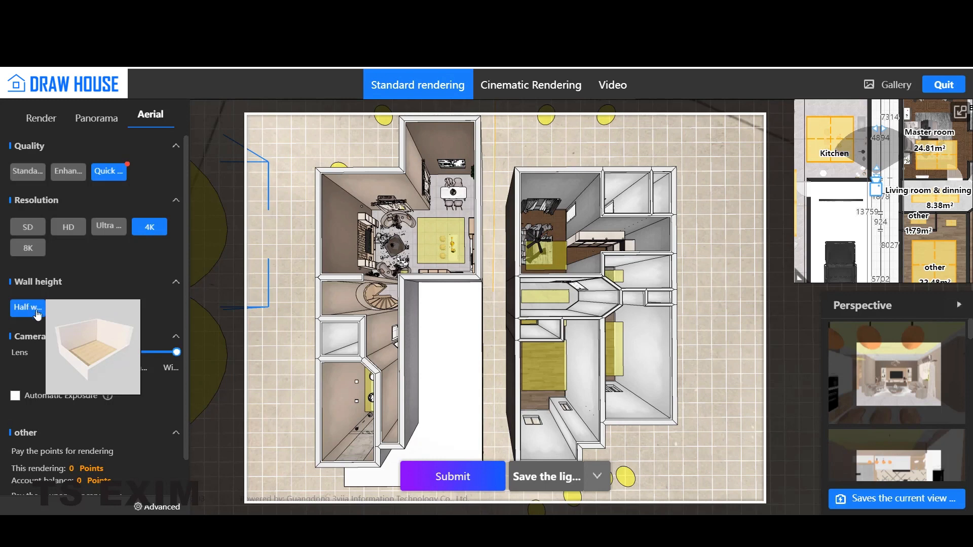
mouse_move(77, 320)
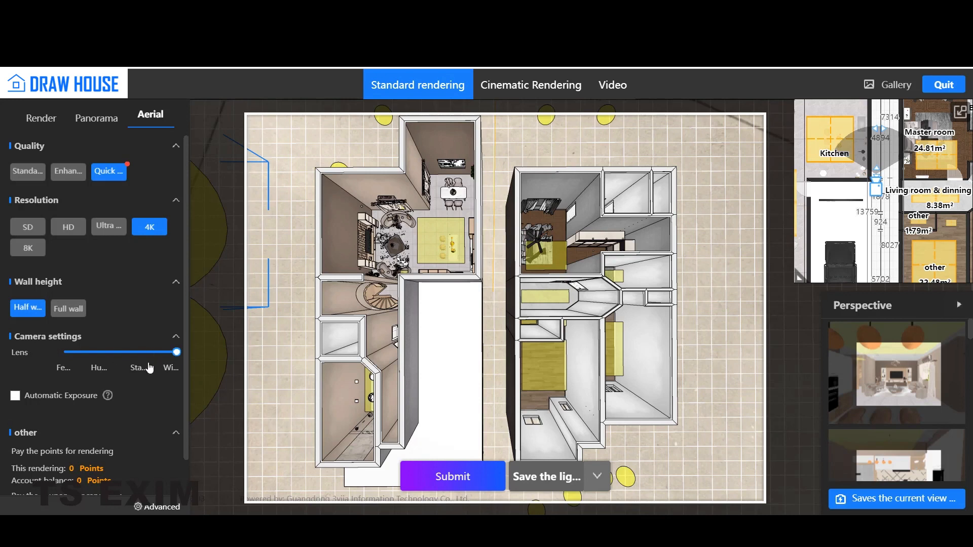
click(20, 398)
click(20, 399)
click(19, 400)
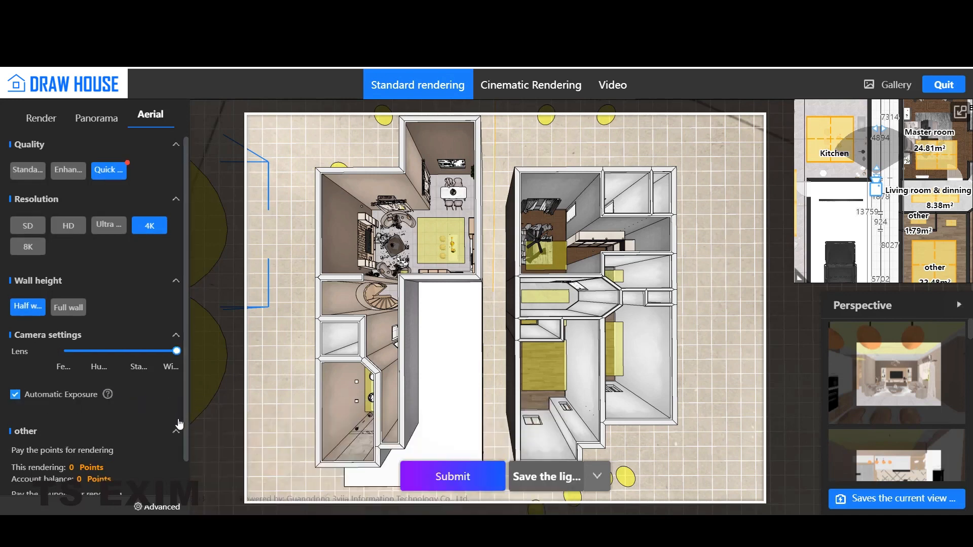
scroll(112, 442, down, 1)
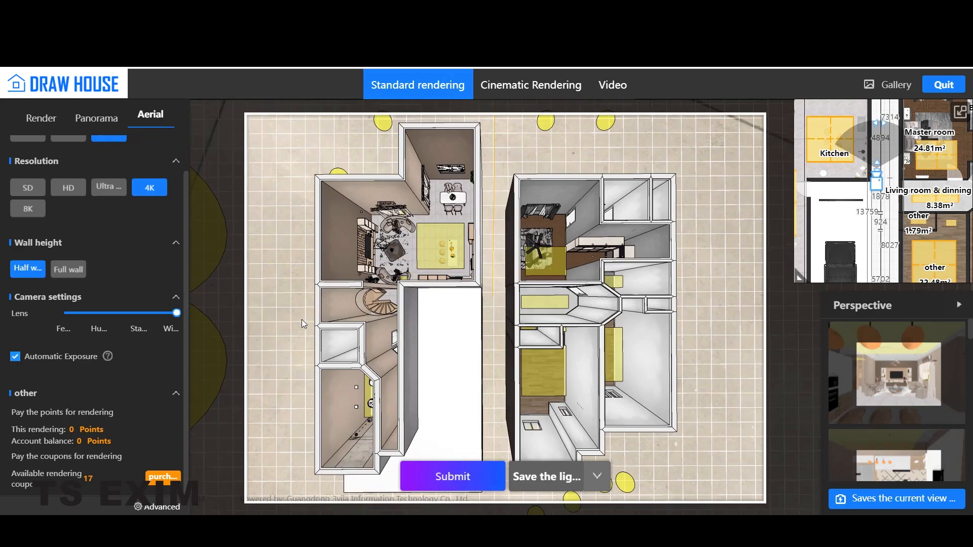
click(451, 478)
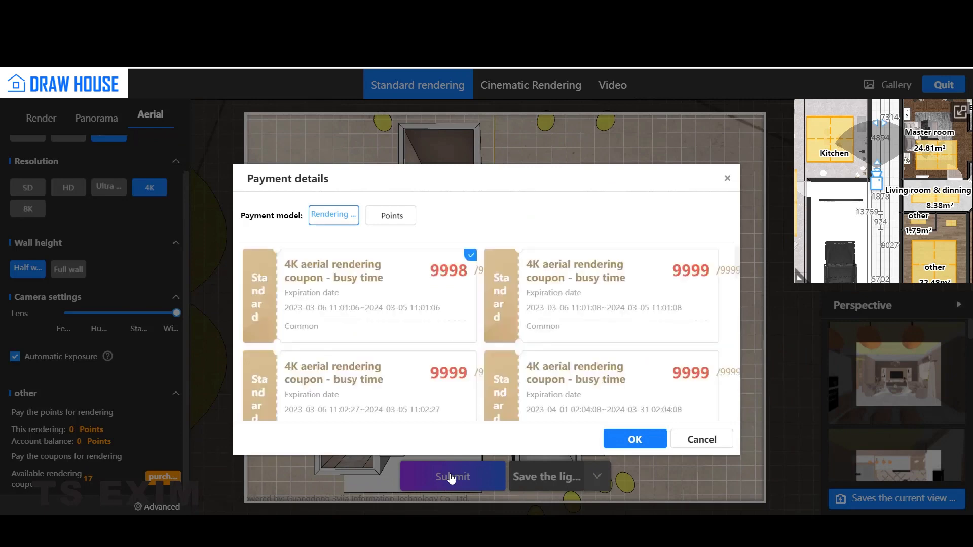
click(638, 444)
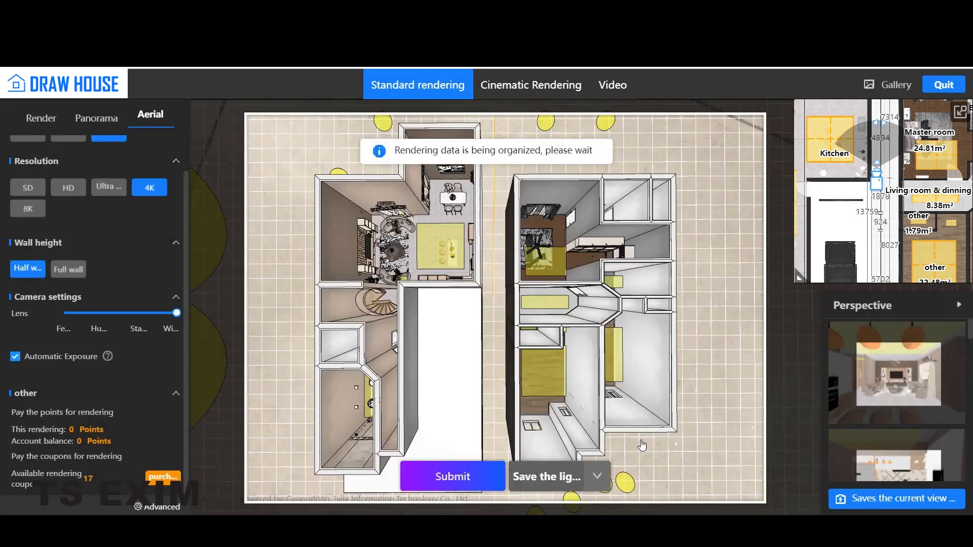
Step: Open the 4K Enhance aerial render of 11Oct Class from the gallery's aerial images to examine it
mouse_move(892, 91)
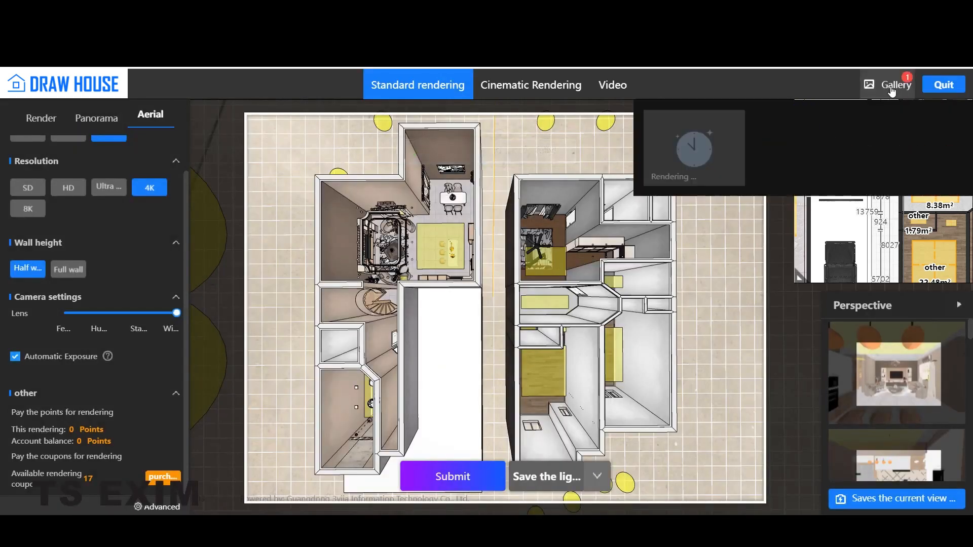
click(892, 87)
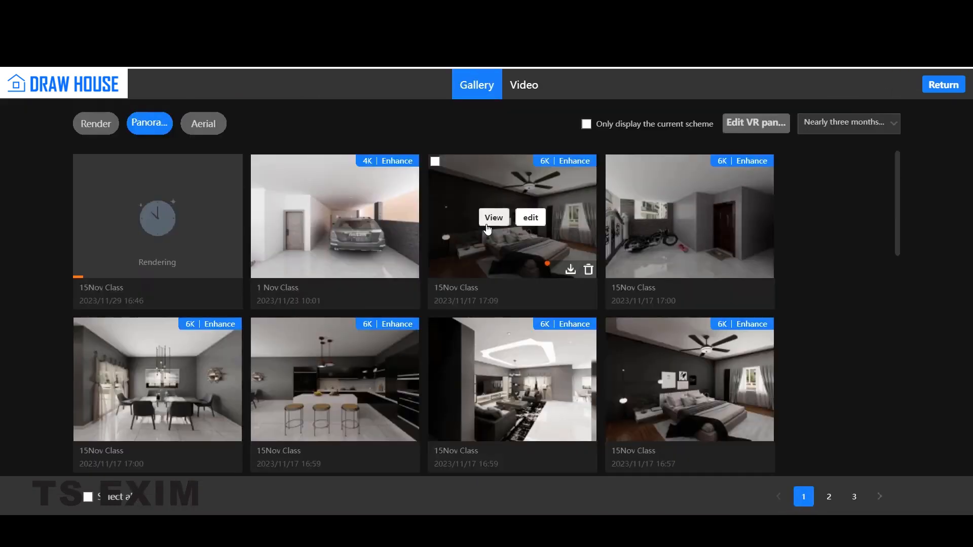
click(218, 123)
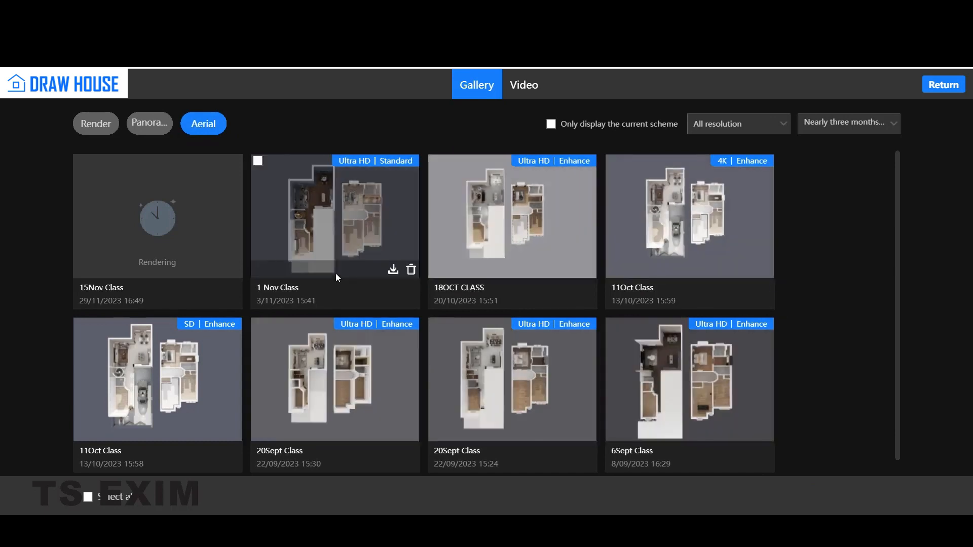
click(676, 205)
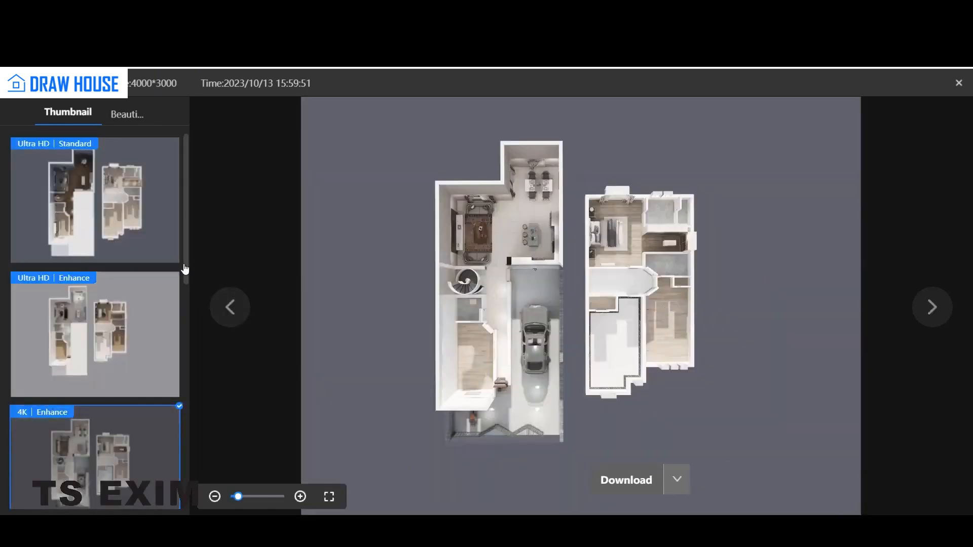
Step: Compare the Ultra HD Standard aerial render with the 4K Enhance aerial render in the image viewer
click(131, 218)
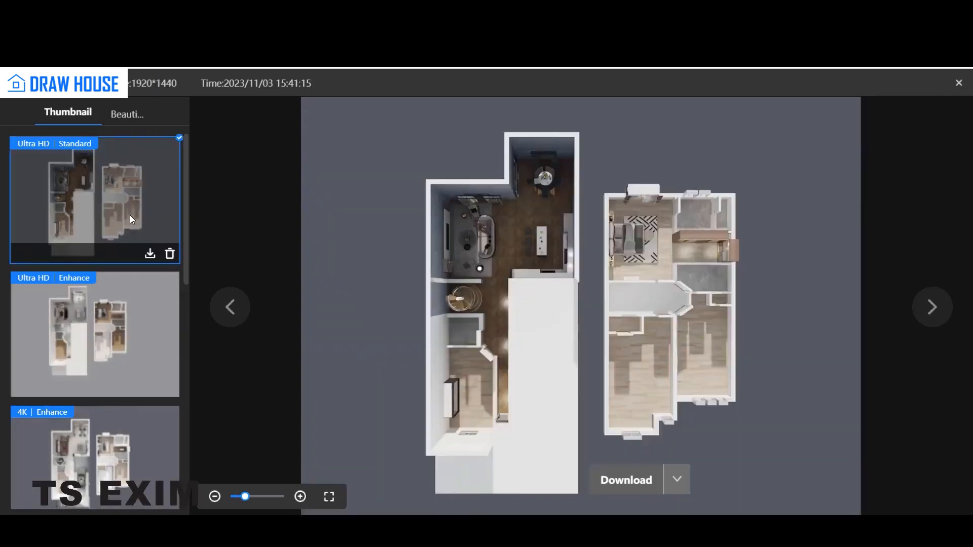
click(106, 467)
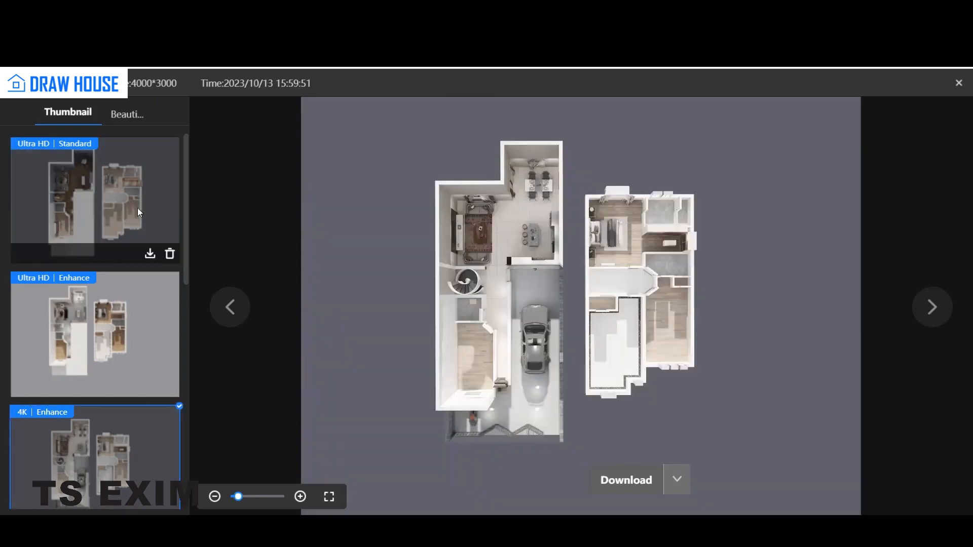
click(137, 209)
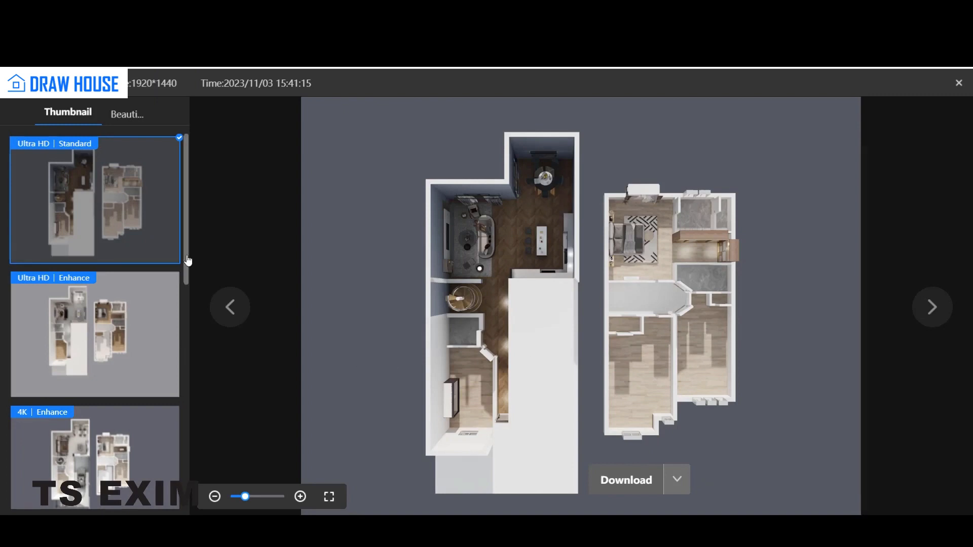
Step: Compare the SD Enhance aerial render with the 4K Enhance aerial render of the same house
drag(187, 260, 185, 331)
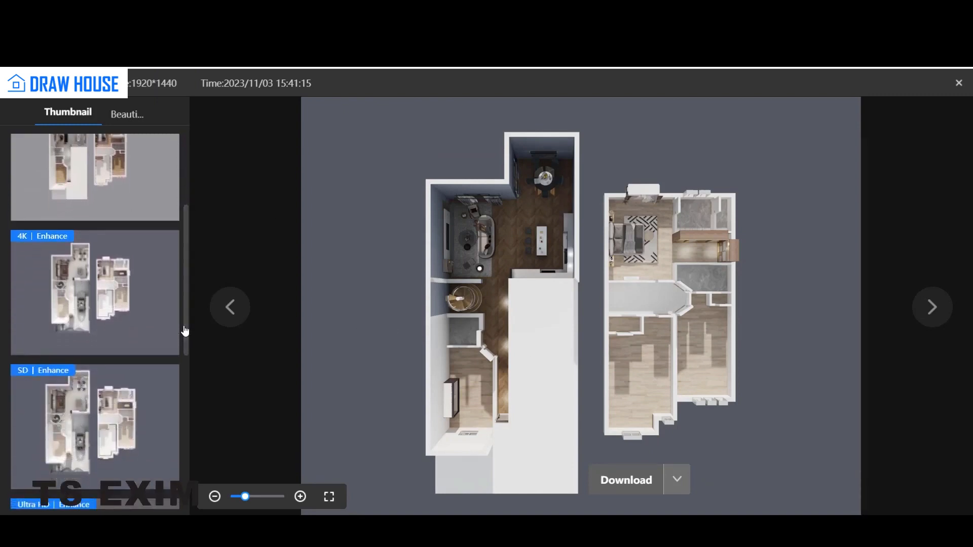
click(142, 400)
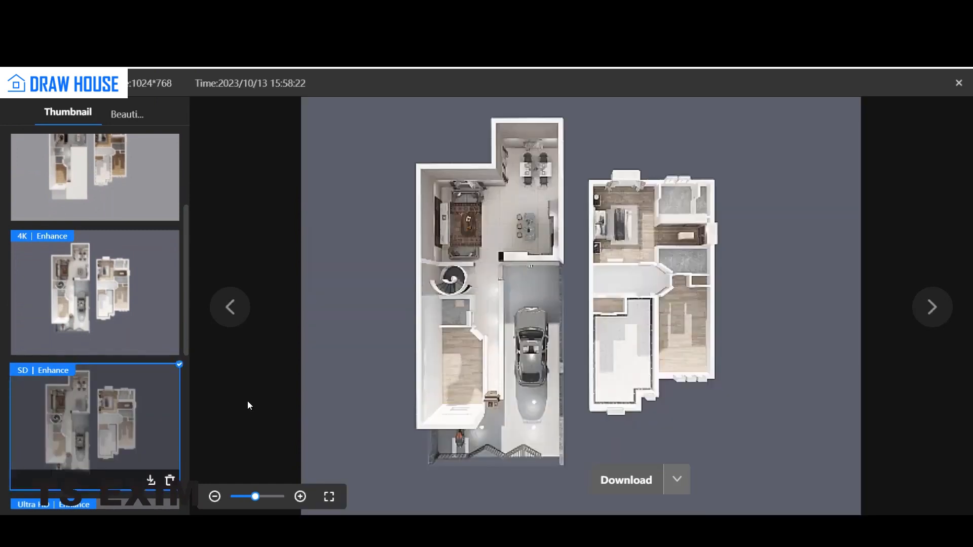
click(128, 301)
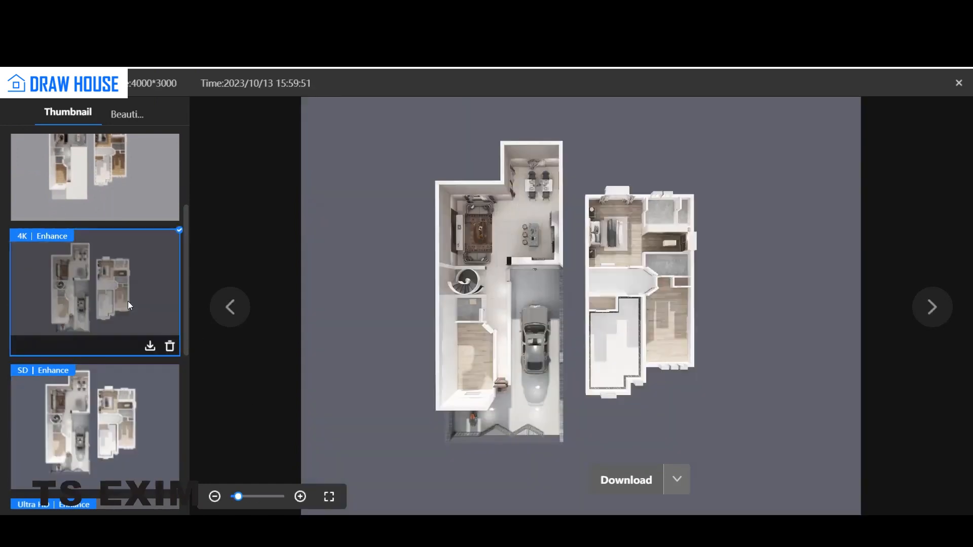
click(84, 392)
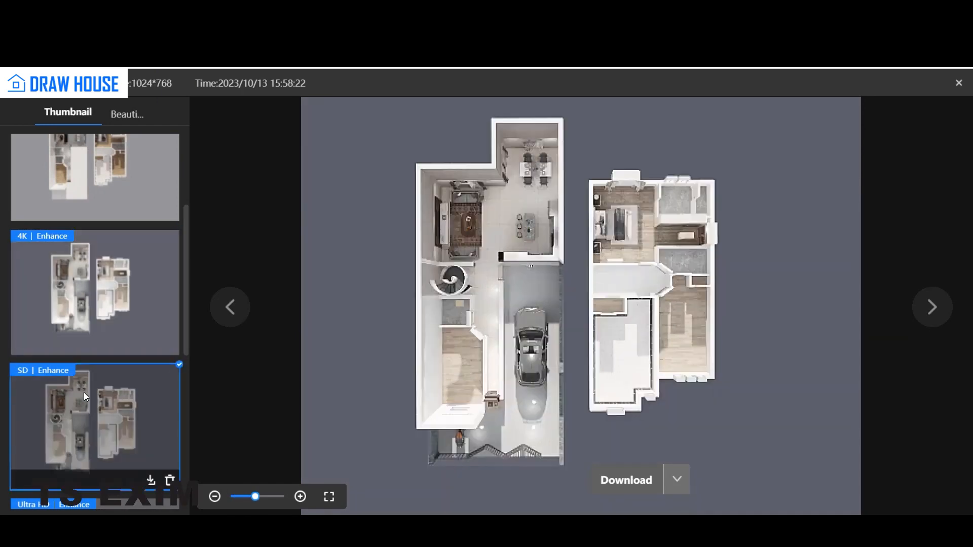
click(136, 302)
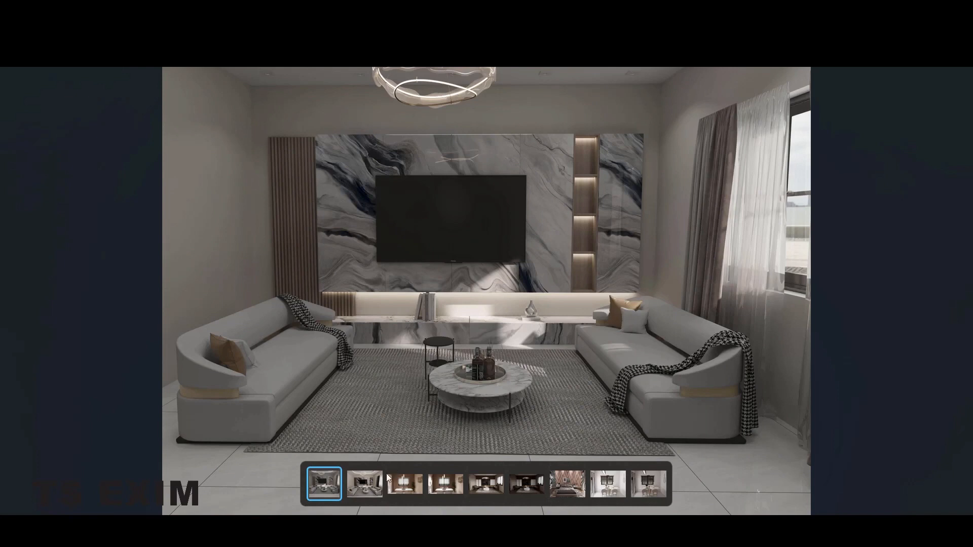
Step: Switch to the photo viewer and show the first two living room renders side by side for comparison
click(374, 483)
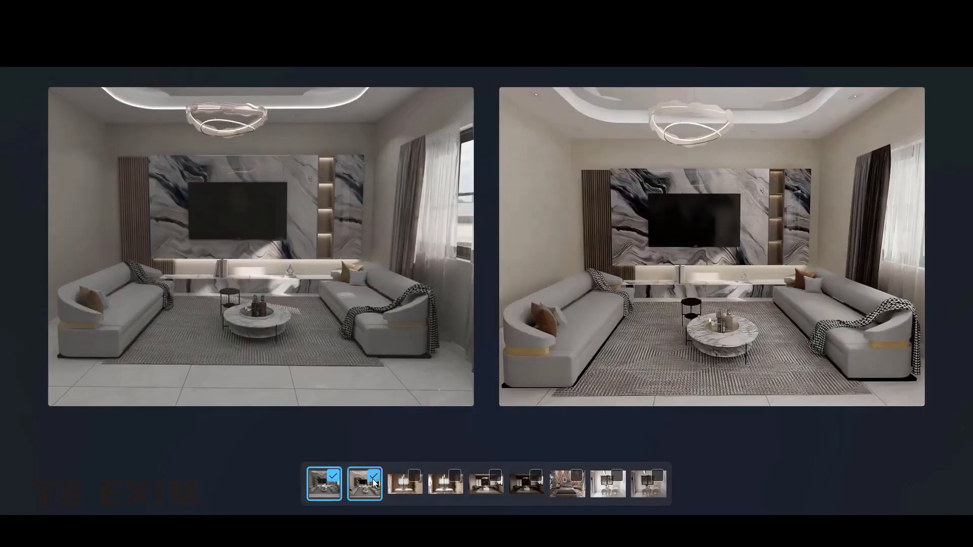